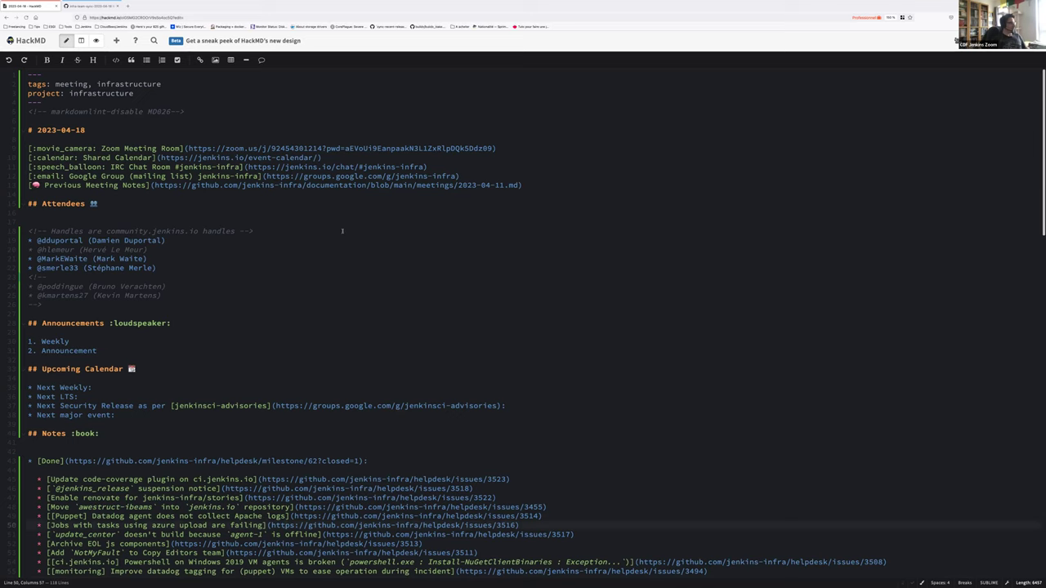
Step: Delete the commented-out lines of absent attendees from the Attendees list
click(80, 249)
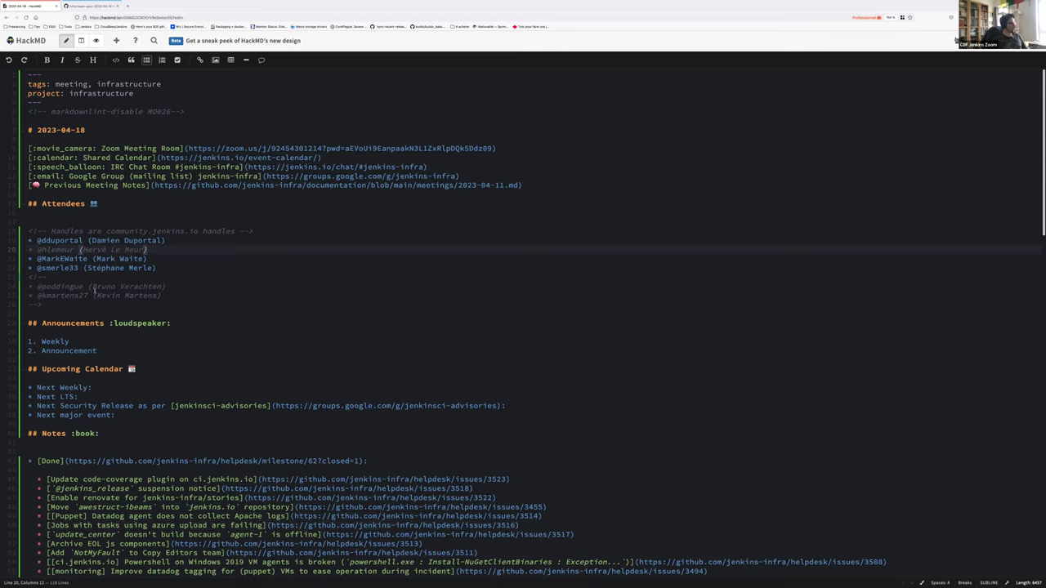
click(70, 305)
drag(70, 305, 28, 278)
key(BackSpace)
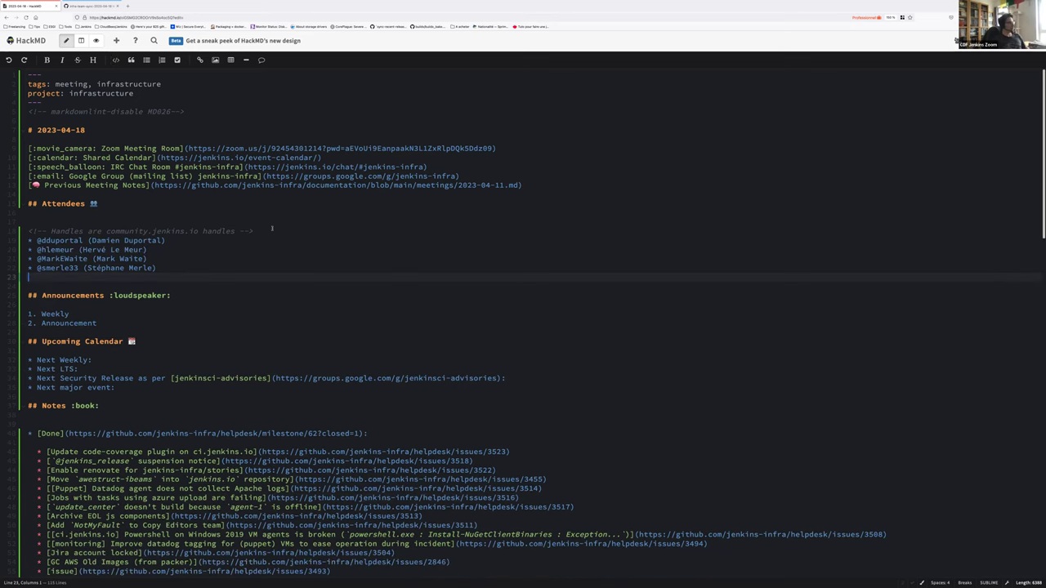
scroll(272, 228, down, 1)
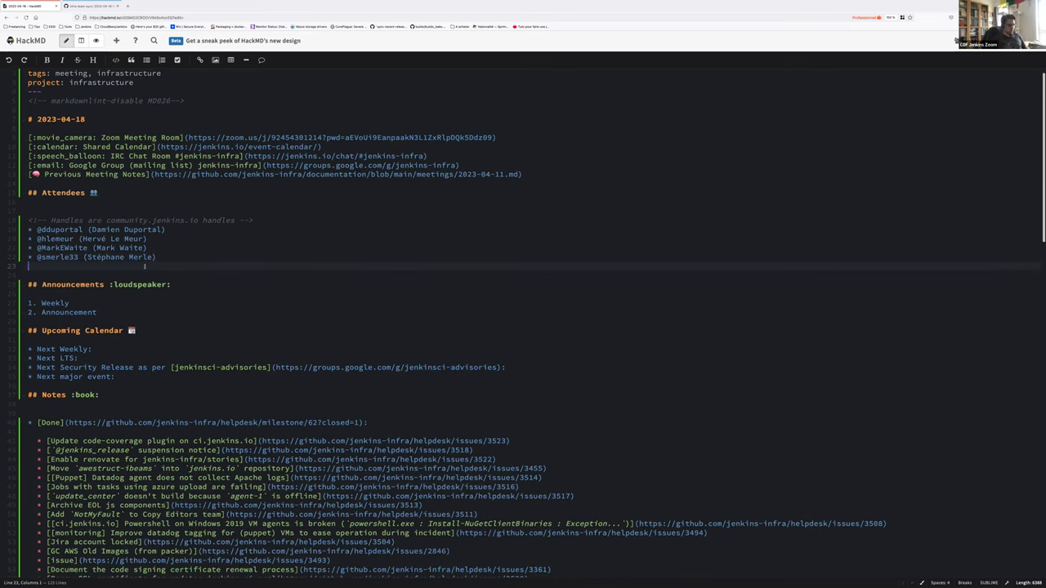
Step: Remove the empty line and add a '2.401 release' sub-bullet under Weekly
key(BackSpace)
scroll(69, 254, down, 4)
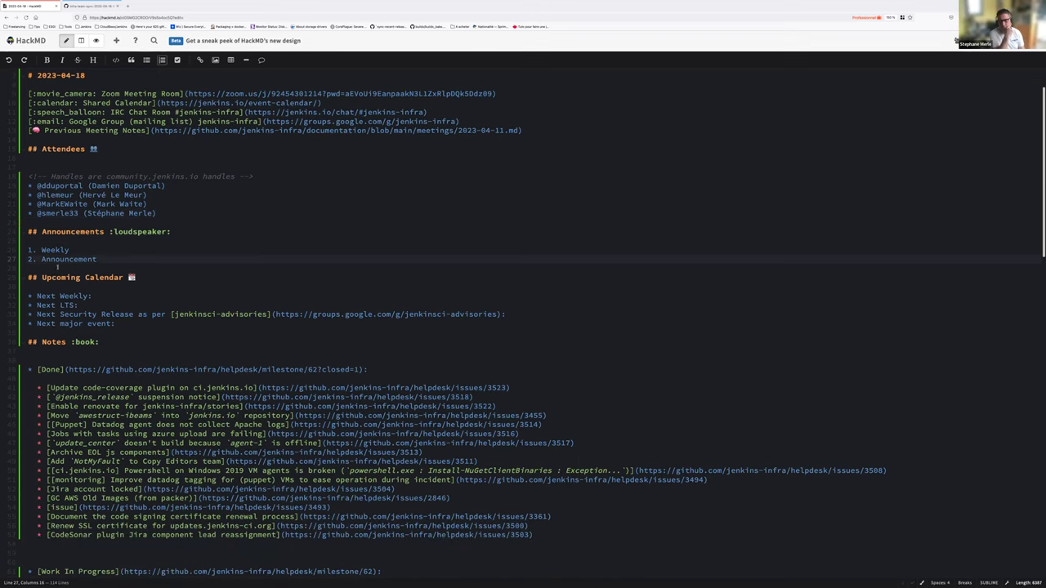
key(Down)
key(Down)
key(Down)
key(Down)
key(Down)
click(74, 250)
key(BackSpace)
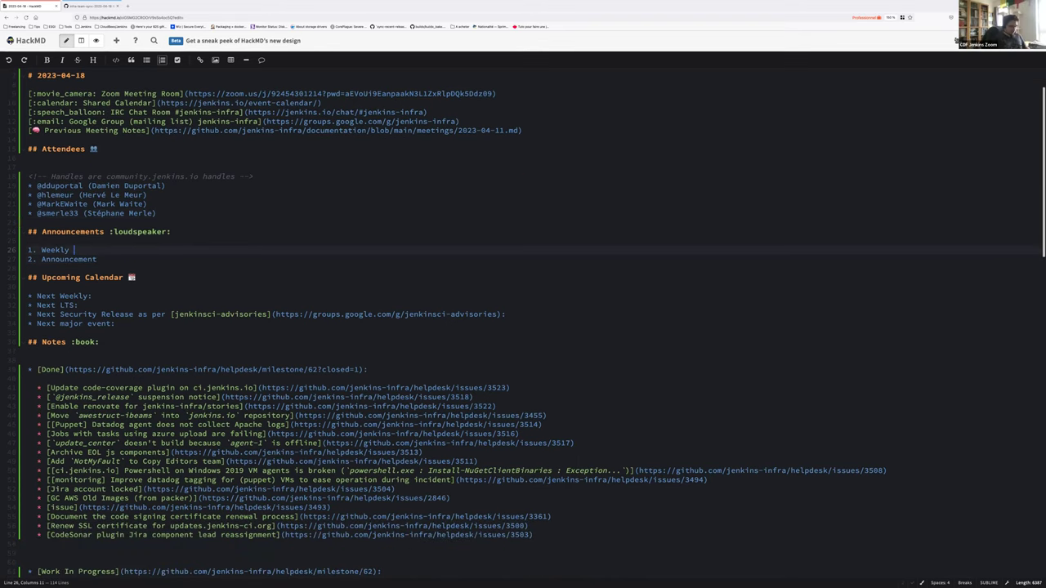
key(Return)
key(BackSpace)
key(BackSpace)
key(BackSpace)
text(*)
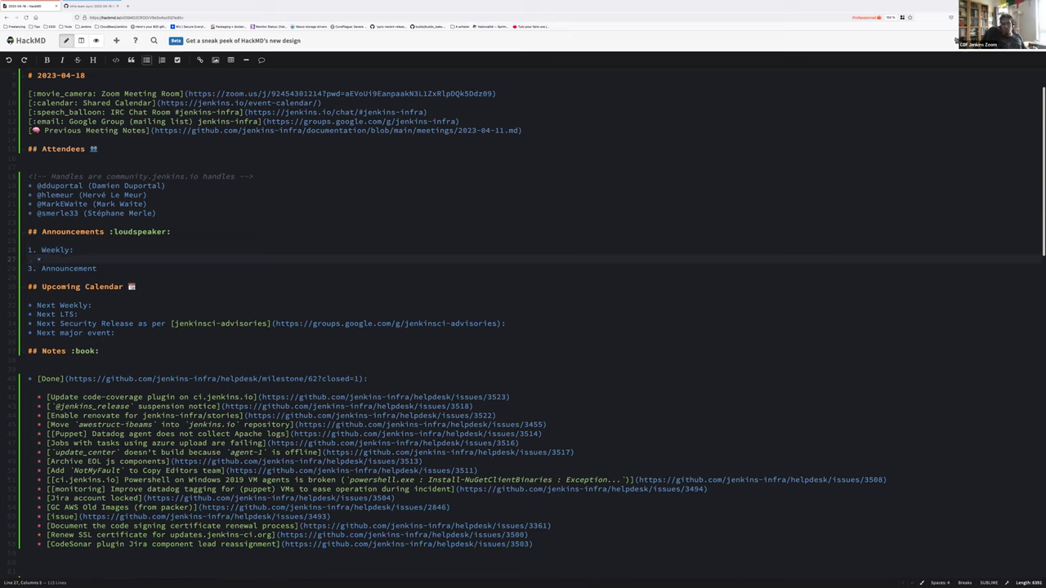
text( 2.401)
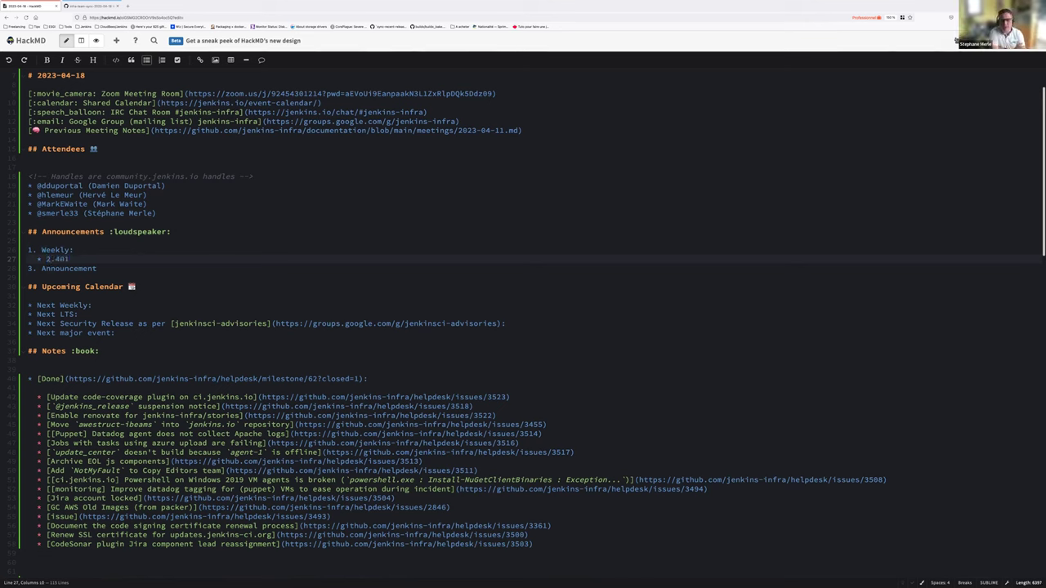
text( release)
Step: Add a bullet blaming the packaging failure on an Azurefile POSIX permission bug, and mark 2.401 release ok
key(Return)
text(Pacakging fa)
text(iled (same er)
text(ror as last week)
text(: a)
text( replay will so)
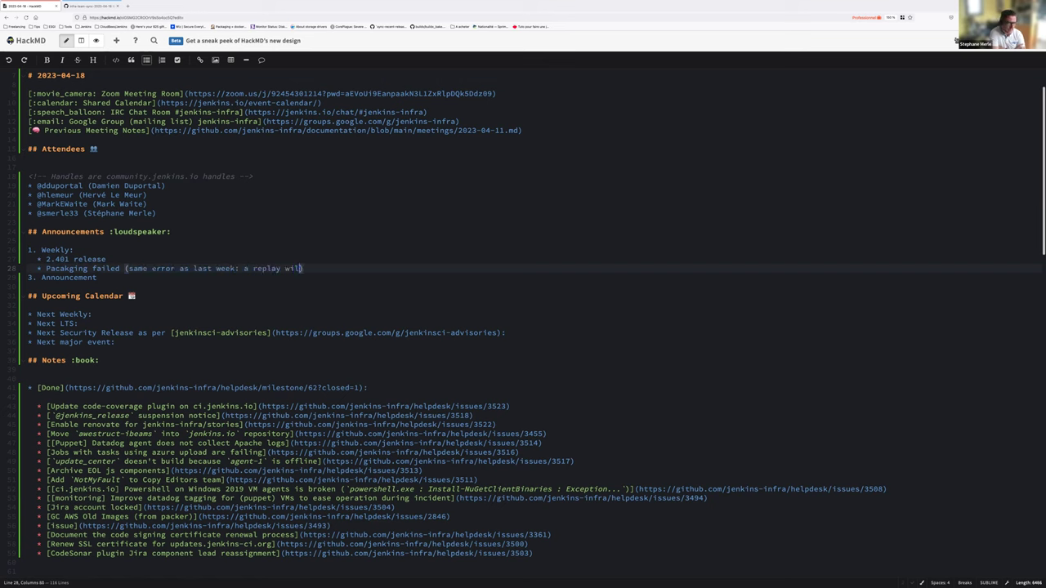
text(lve the problem)
text(. Azurefi)
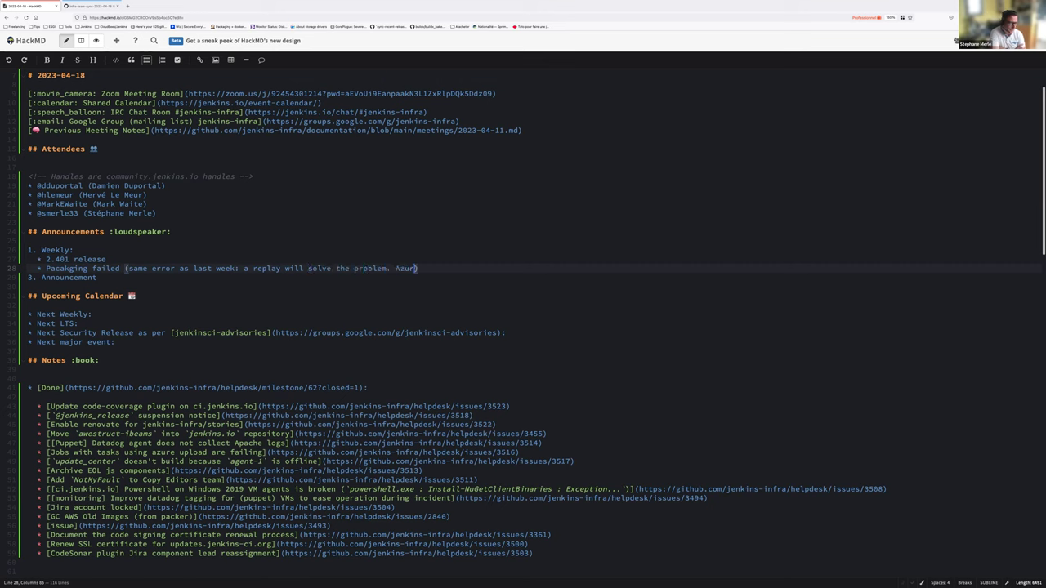
text(le )
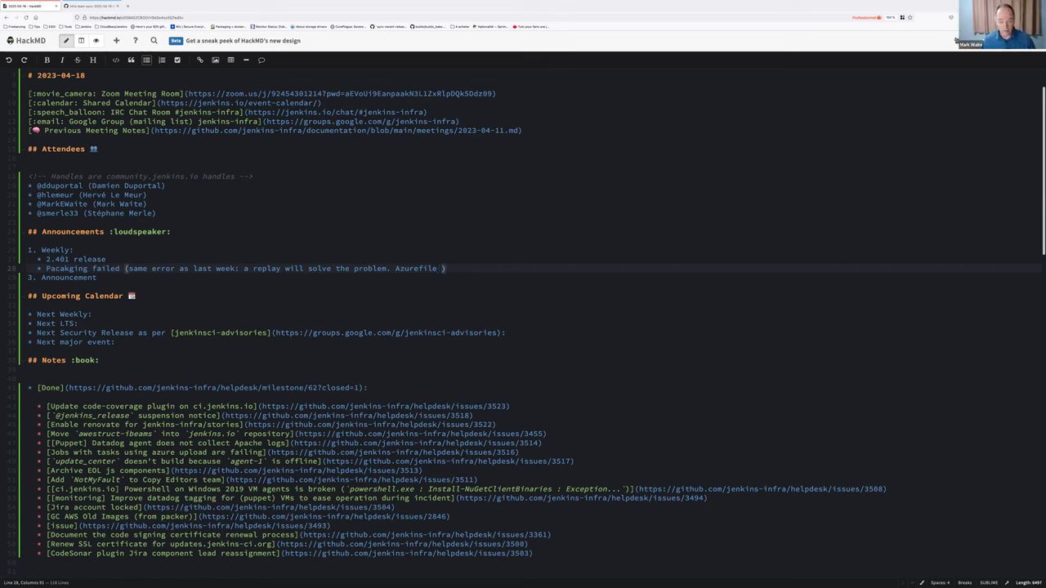
text(POSIX permis)
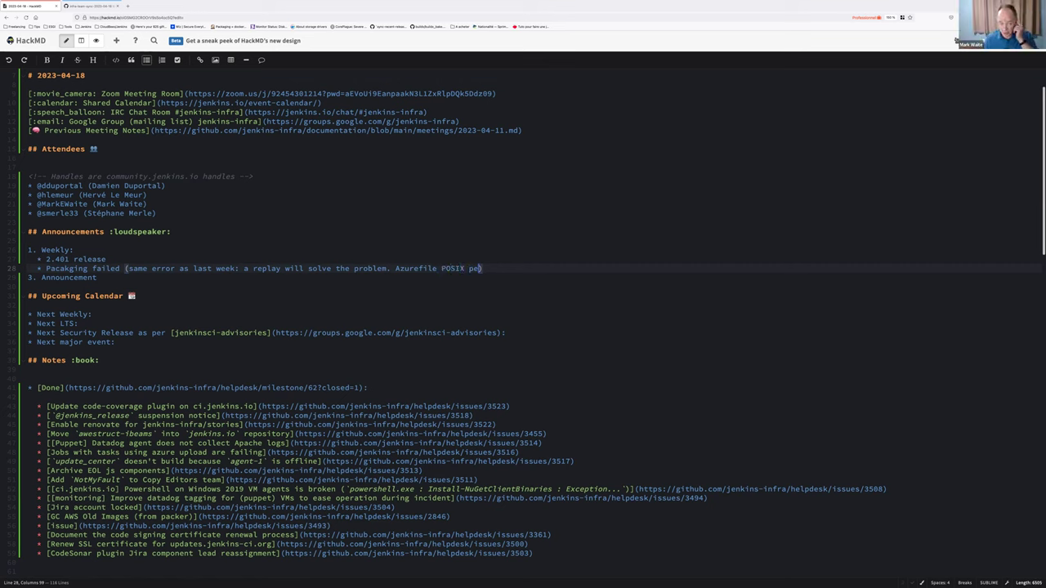
text(sion)
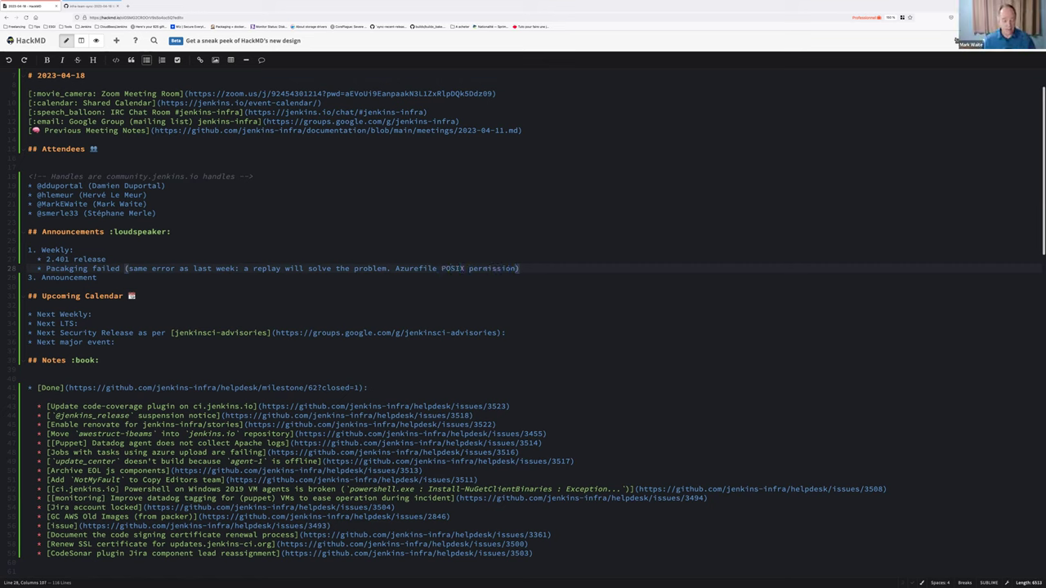
text(.)
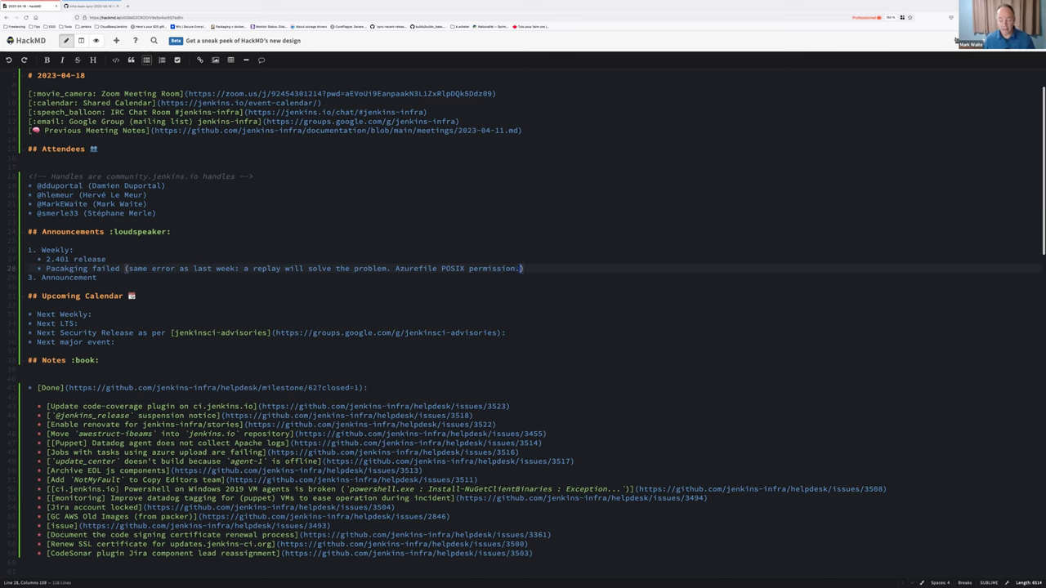
key(BackSpace)
text(issue)
key(ctrl+shift+Left)
text(bug.)
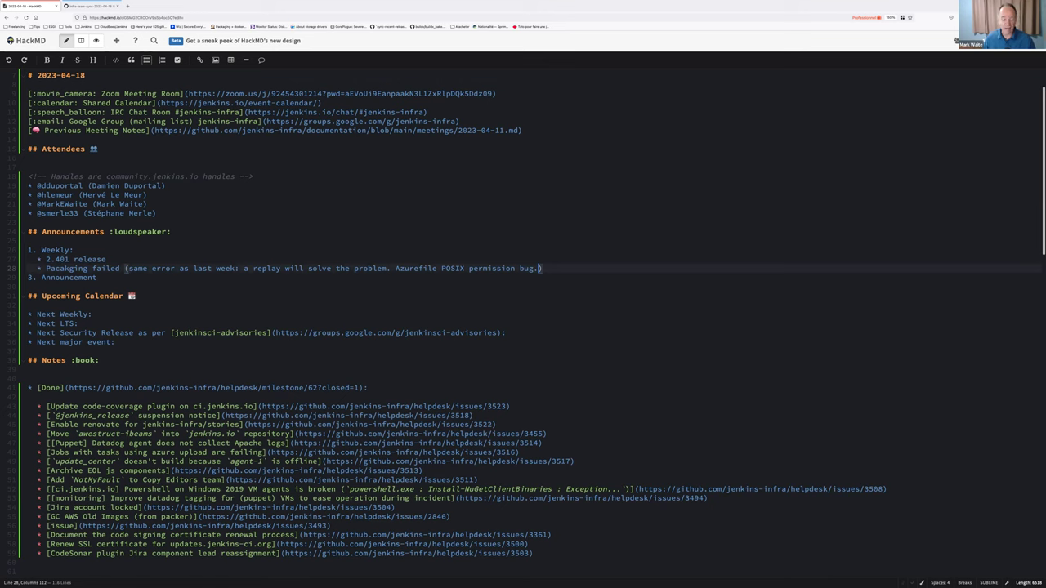
key(Up)
text(is ok)
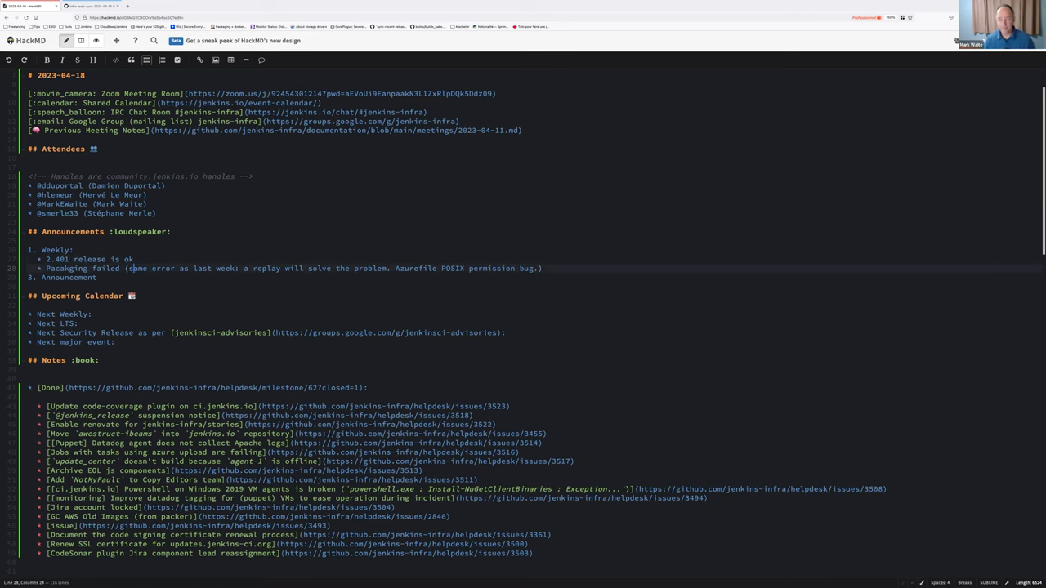
key(ctrl+Left)
key(ctrl+Left)
key(Right)
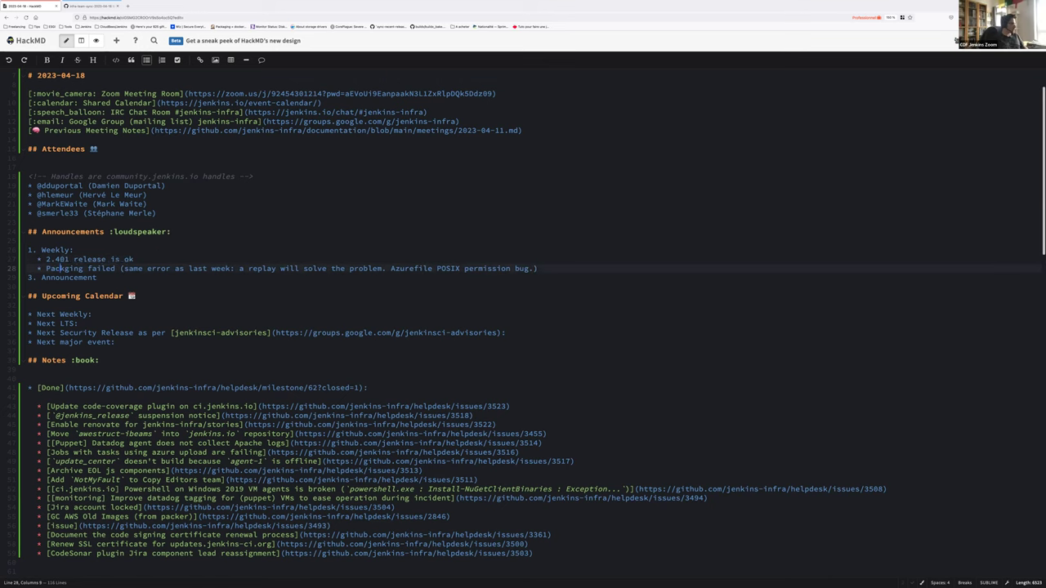
Step: Add Weekly bullets 'Docker image to be built' and 'Incoming changelog (and last checklist item) later today'
key(End)
key(Return)
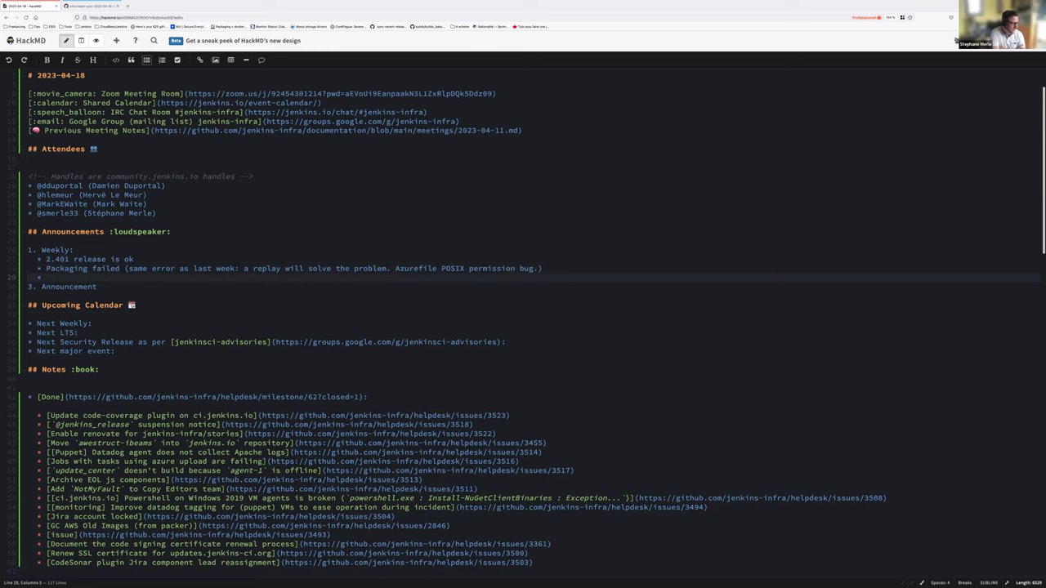
text(Docker image to v)
key(BackSpace)
text(be built)
key(Return)
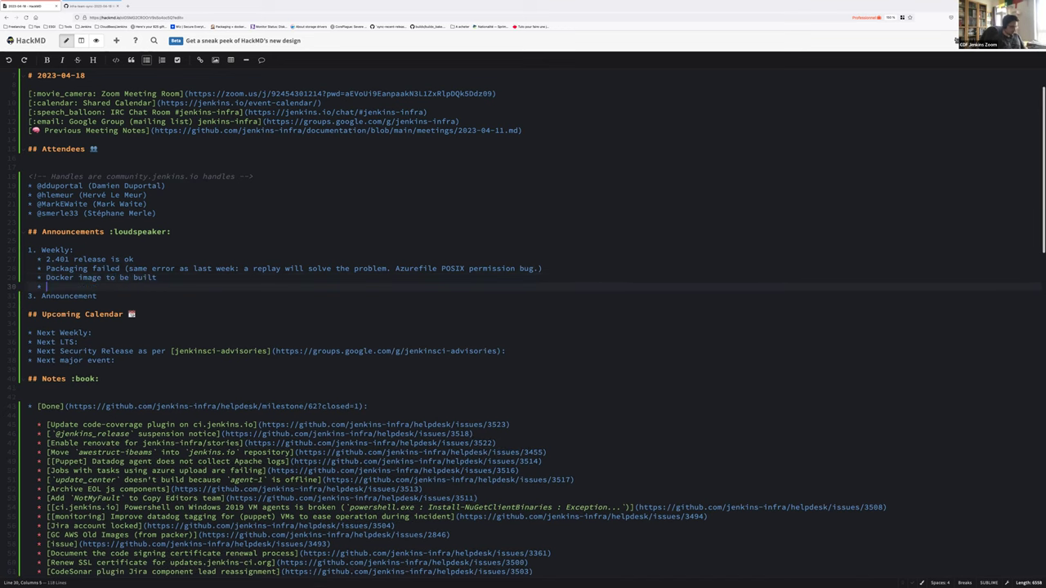
text(Incoming changelog (and last )
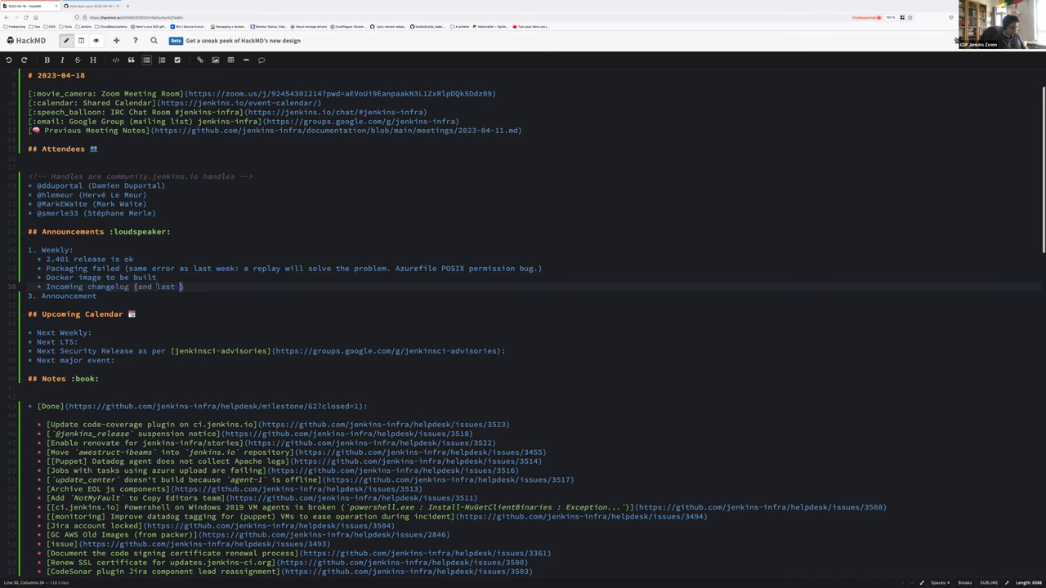
text(checklist item) later today)
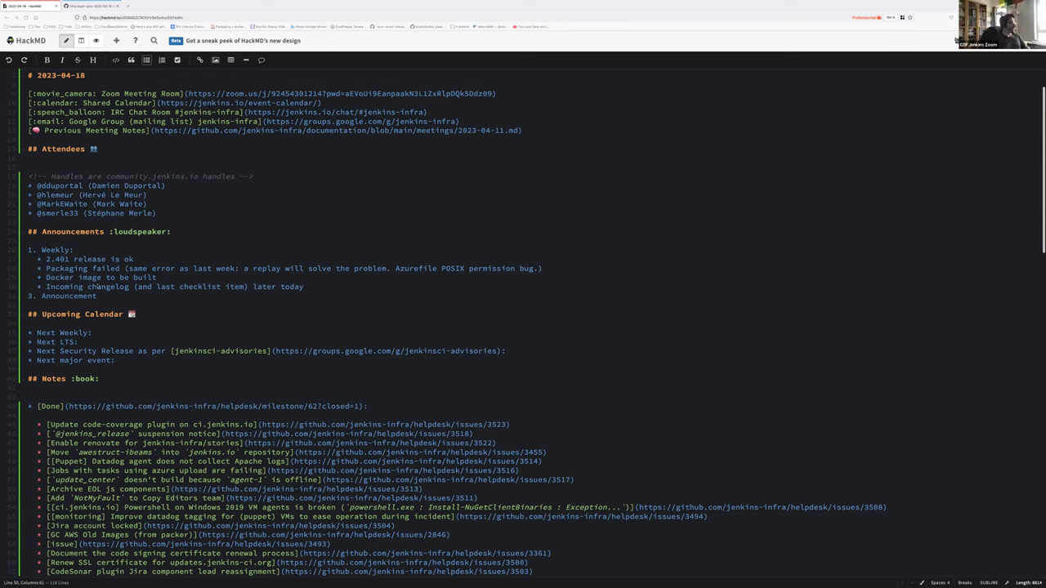
Step: Renumber the Announcement item from 3 to 2
click(112, 287)
click(33, 296)
key(BackSpace)
text(2)
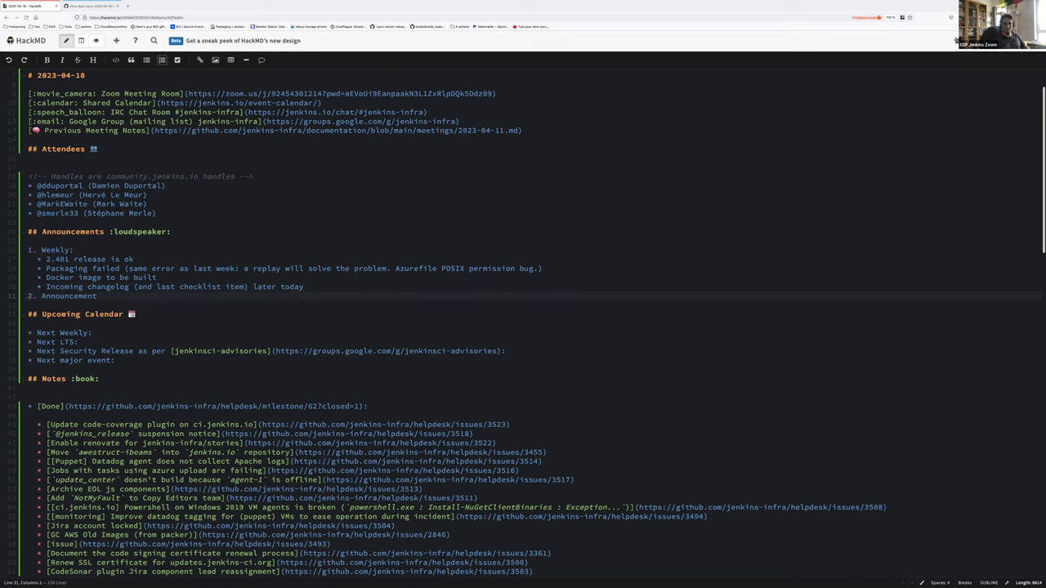
Step: Delete the placeholder Announcement item
key(End)
key(shift+Home)
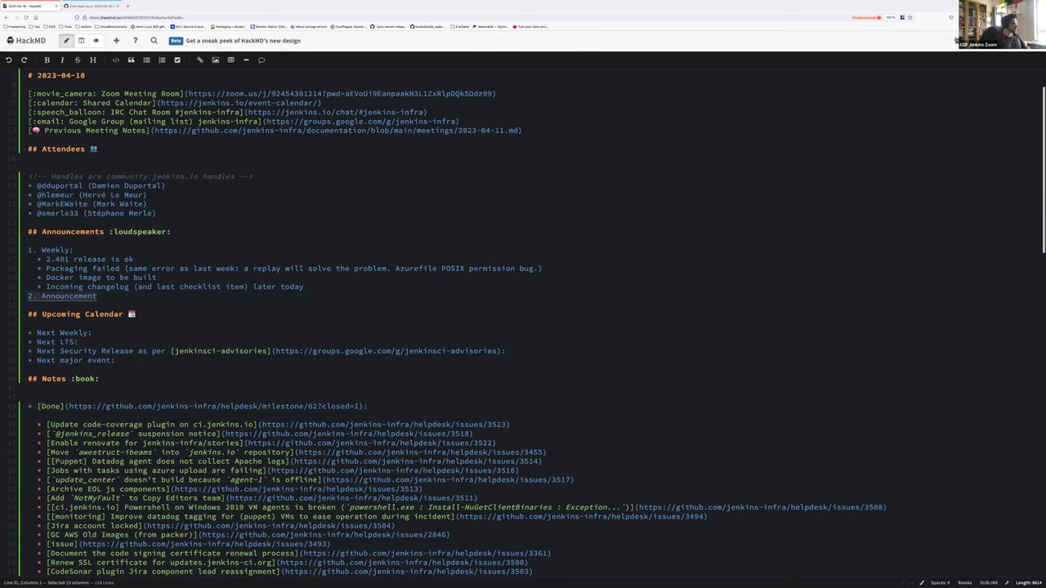
key(BackSpace)
key(BackSpace)
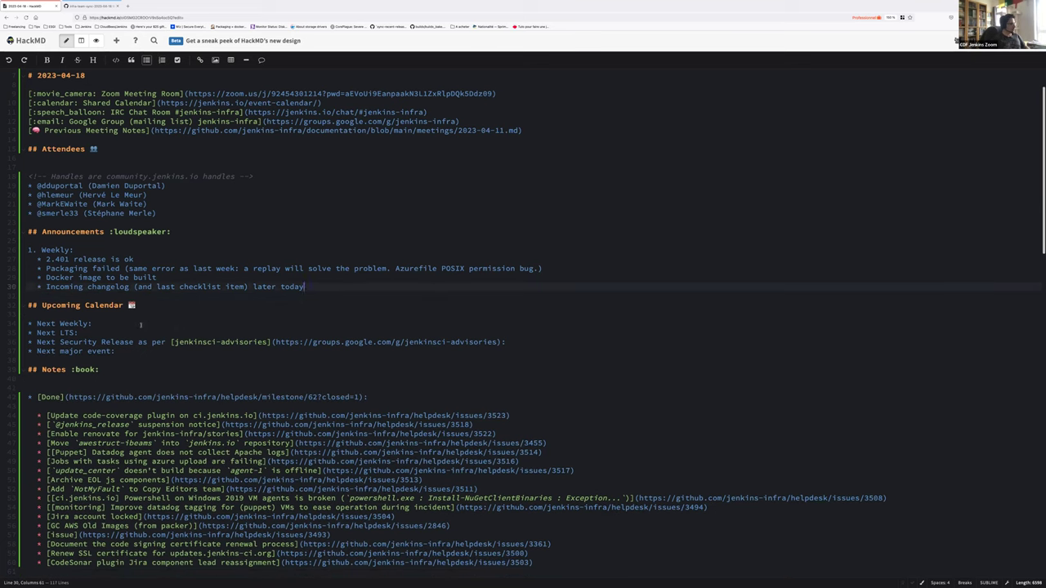
Step: Set Next Weekly to '2.402, April 25' and Next LTS to '2.387.3, May 3'
click(98, 324)
text(2.402)
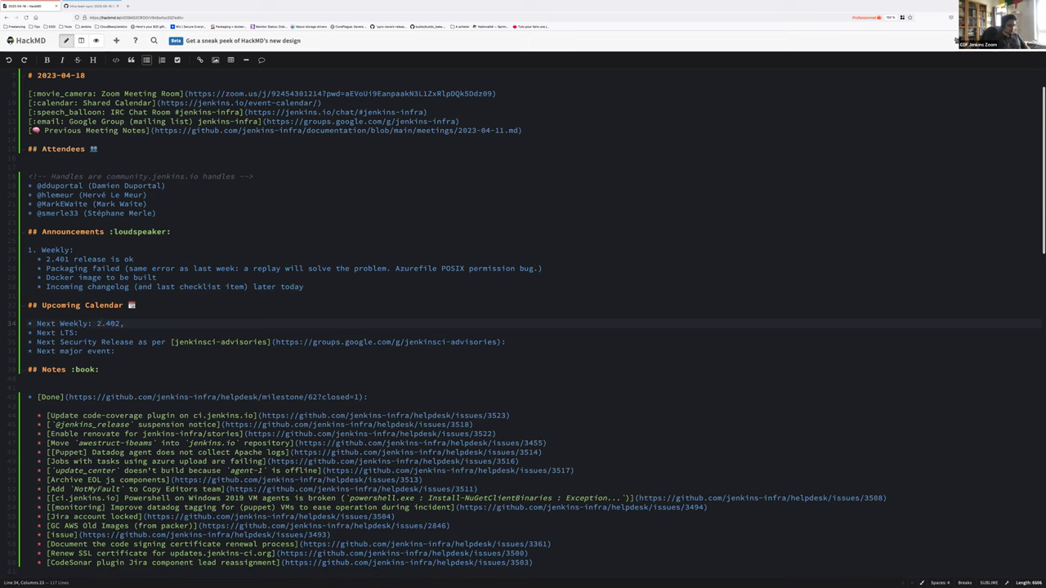
text(, 25 of Apil)
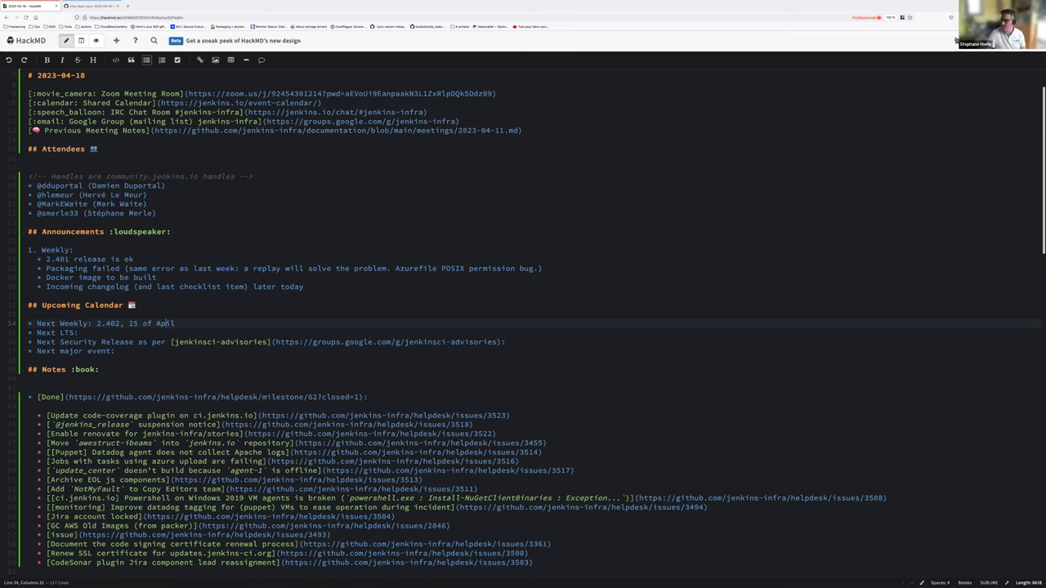
key(Left)
key(Left)
text(r)
key(Down)
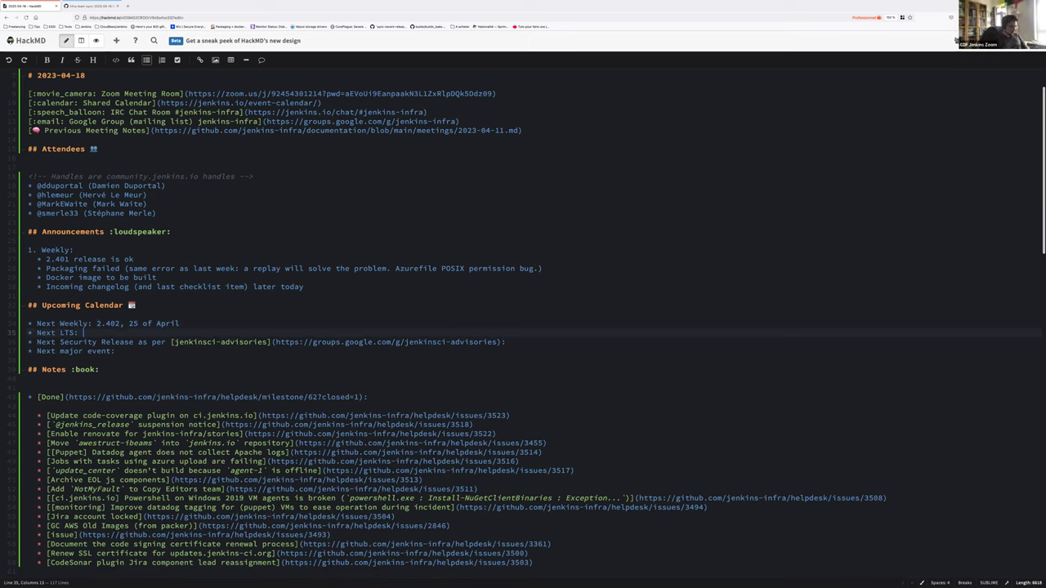
text(2.387.3)
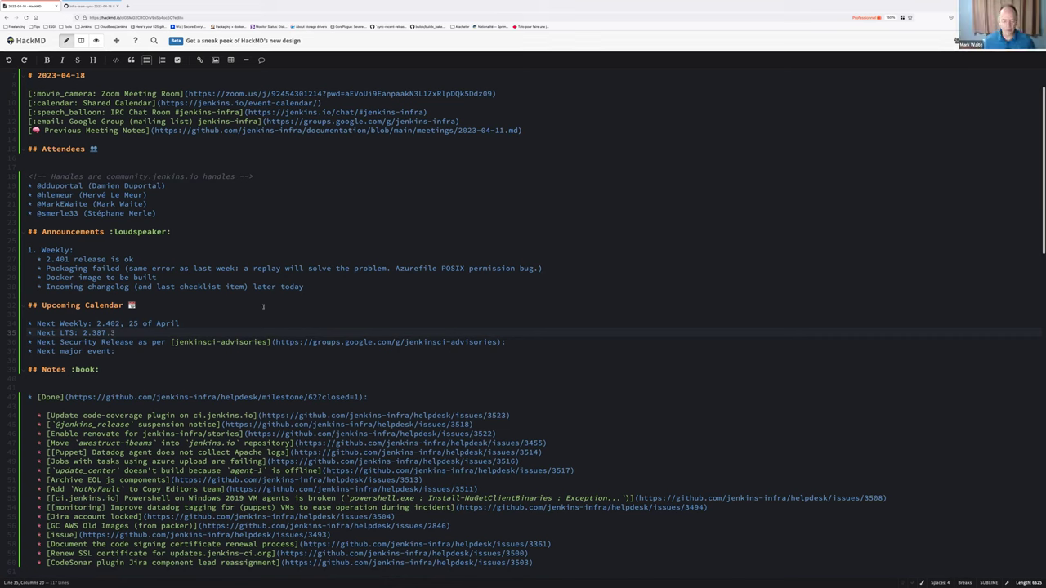
text(, May 3)
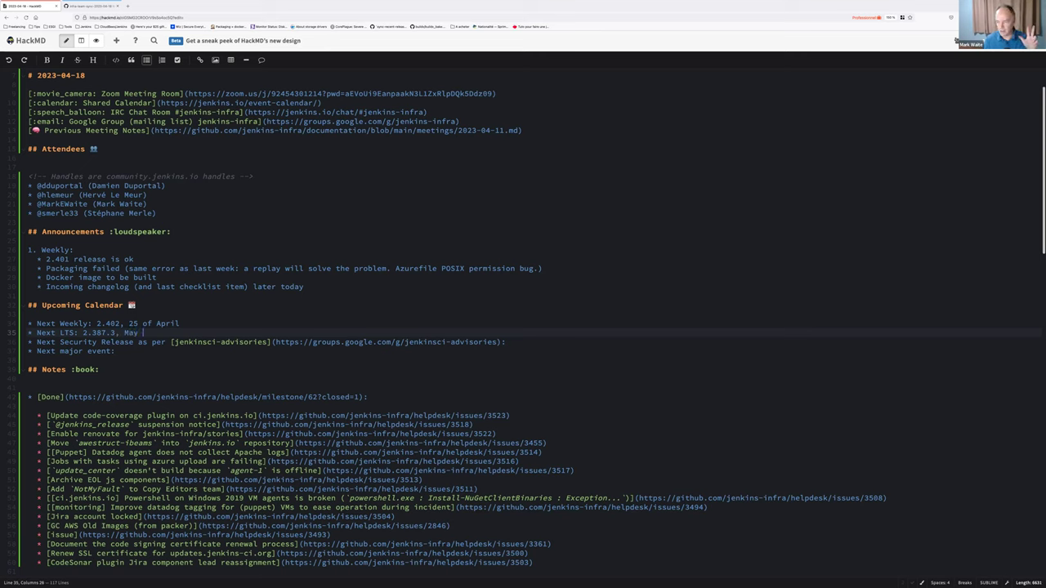
key(Up)
key(BackSpace)
key(BackSpace)
key(BackSpace)
key(BackSpace)
key(BackSpace)
key(BackSpace)
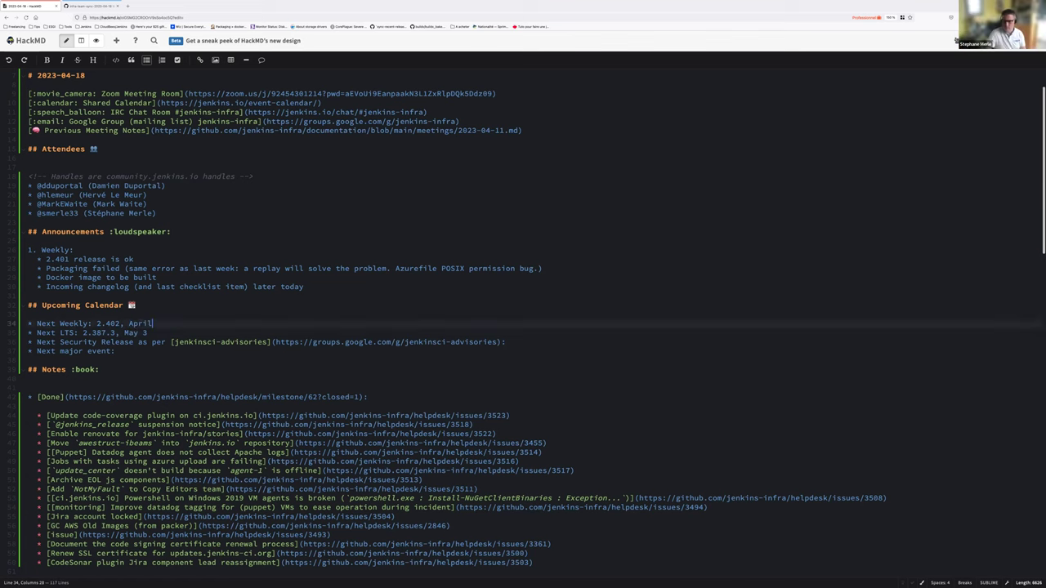
text(25)
key(Down)
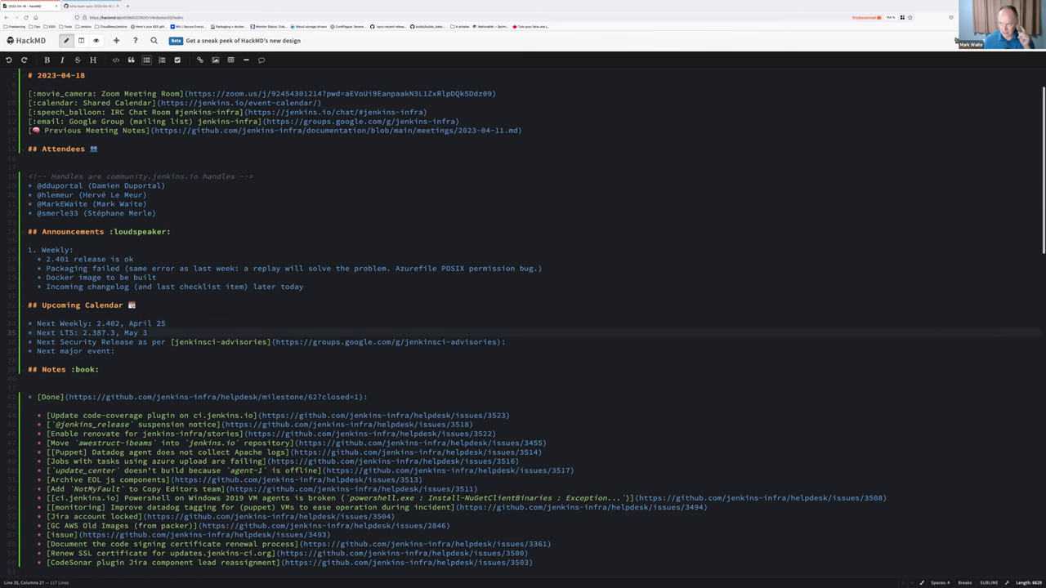
Step: Add Next LTS sub-bullets: RC tomorrow (April 19), Backporting started, and who is release lead
key(Return)
key(Tab)
text(RC tomorrow ()
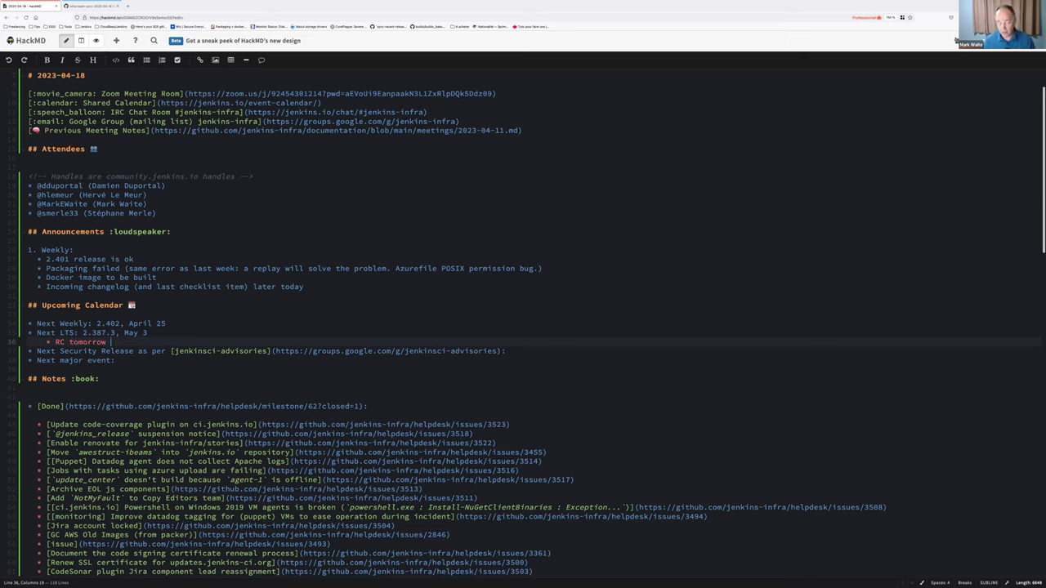
text(Apr 19)
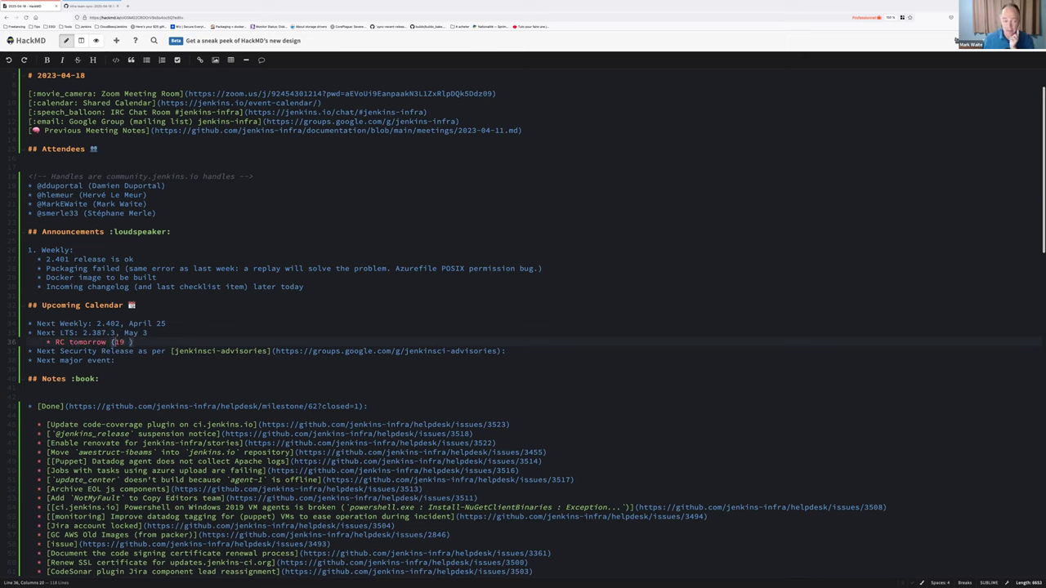
text(ril 19))
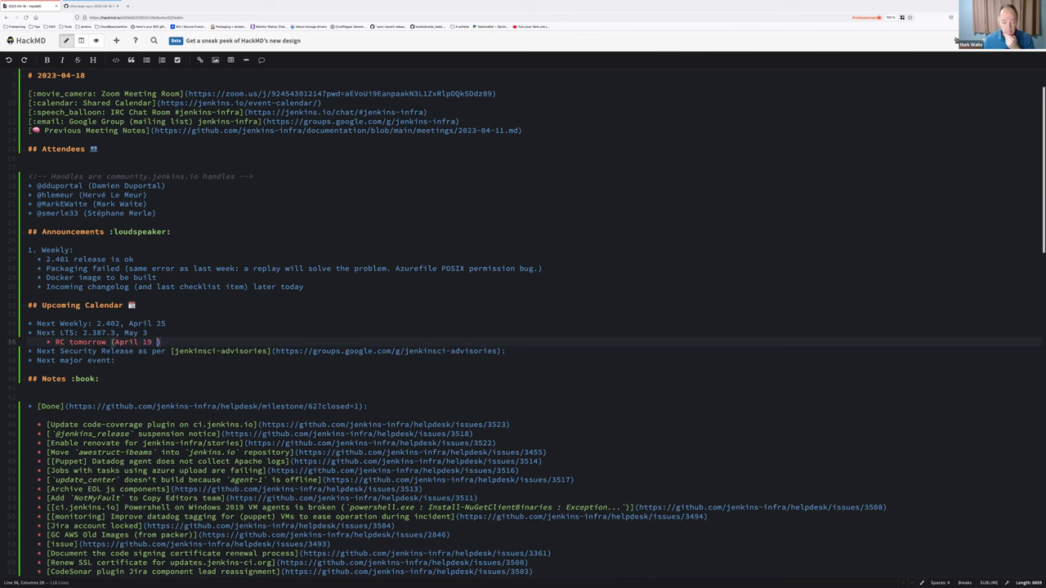
key(Return)
text(Backpo)
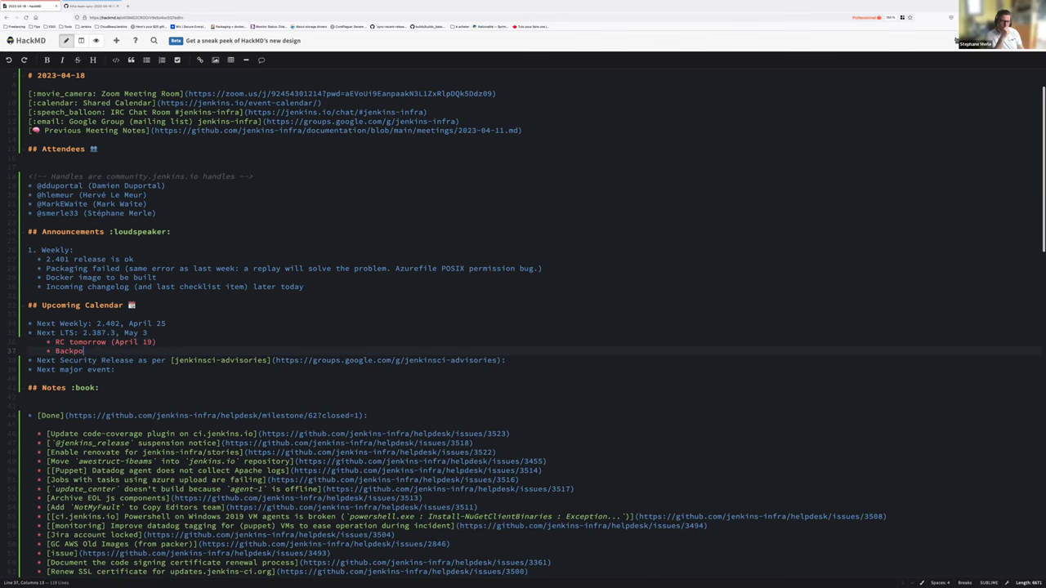
text(rting started)
key(Return)
text(K)
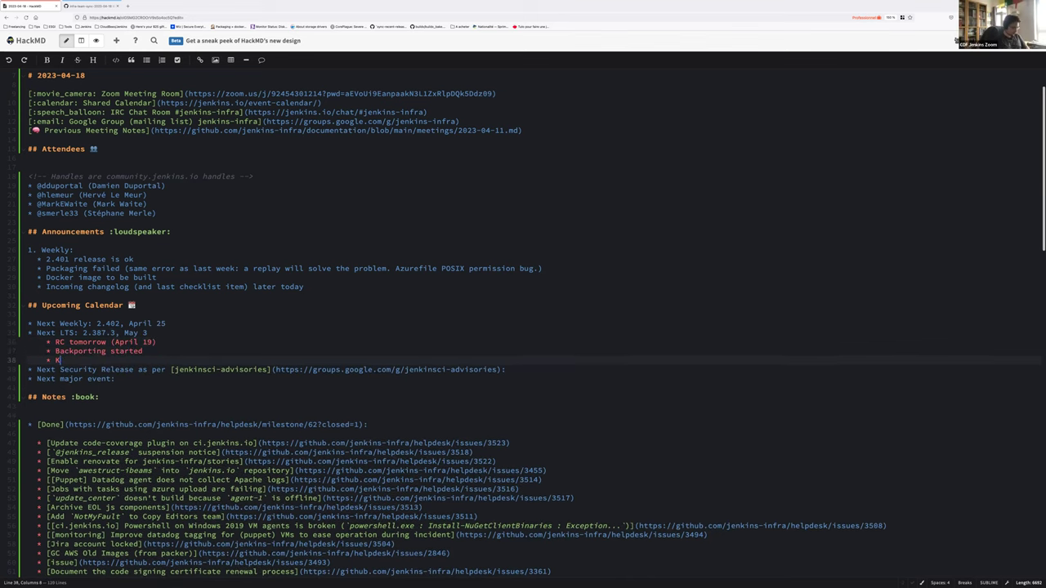
text(ris Stern i)
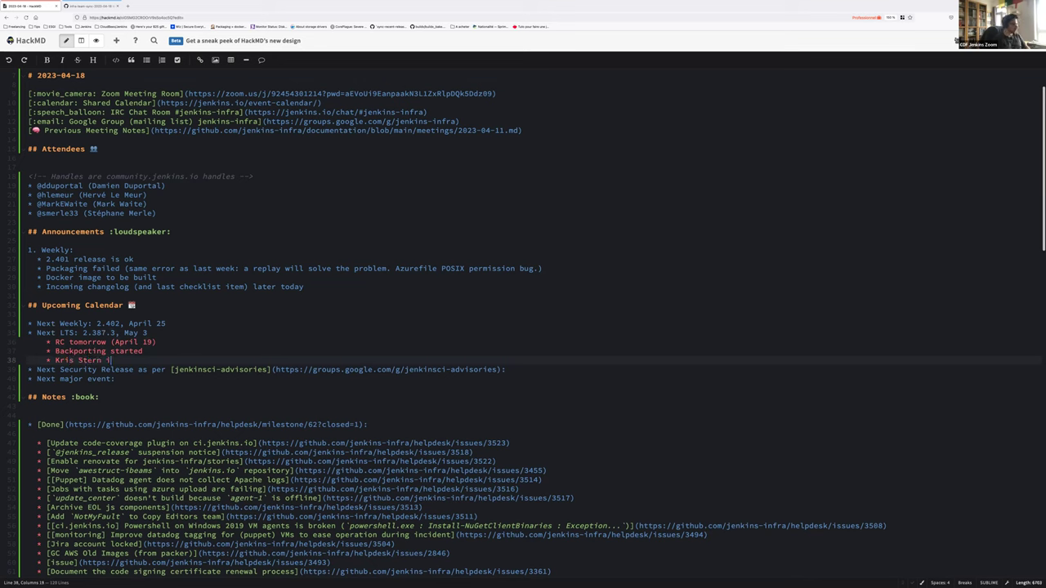
text(s release lead)
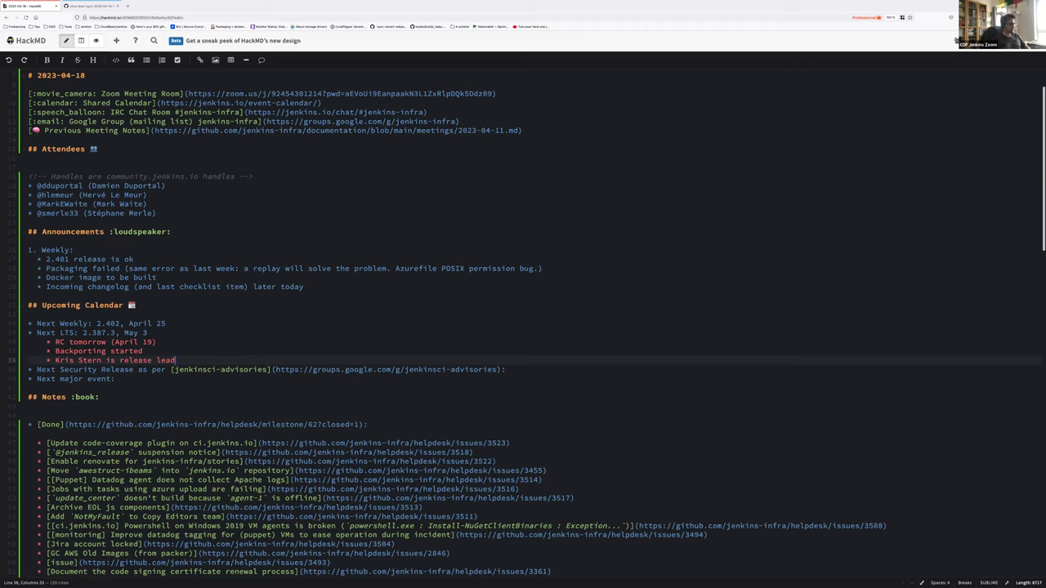
Step: Start a 'Docs' sub-bullet under the release lead note, then undo it
click(269, 369)
key(shift+End)
key(Left)
key(Up)
key(Return)
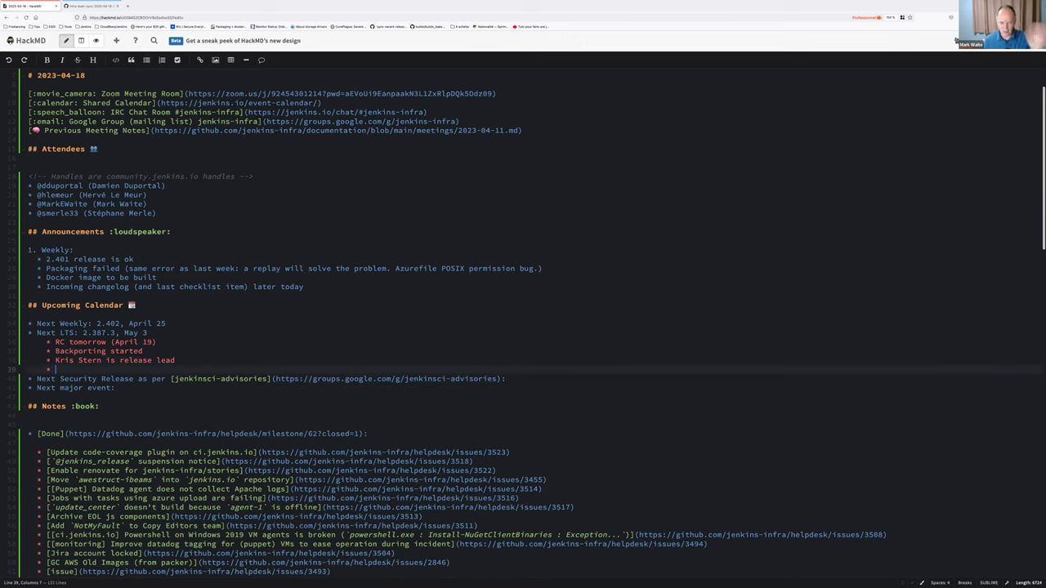
text(Docs te)
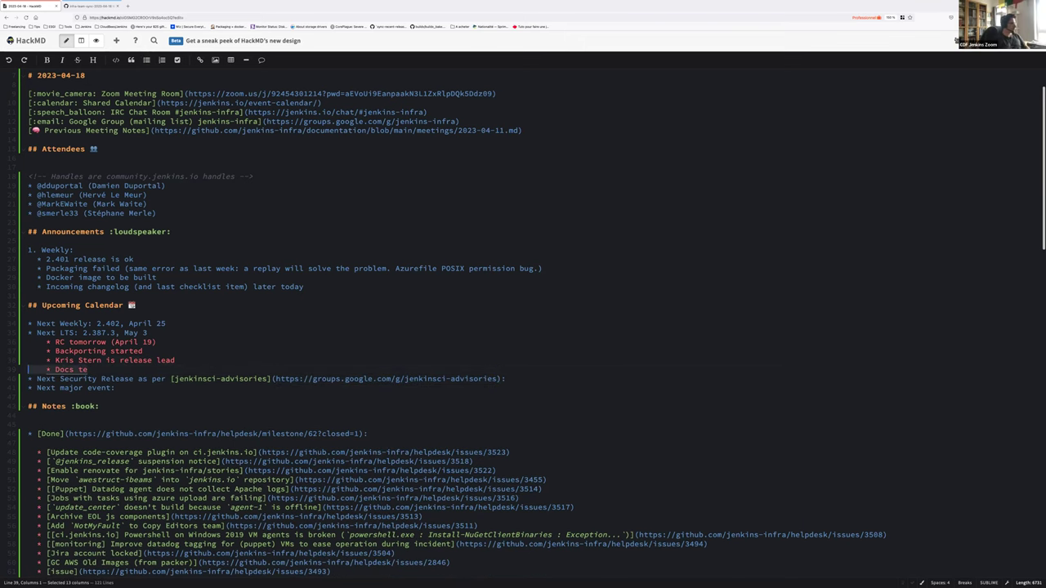
key(ctrl+z)
click(219, 369)
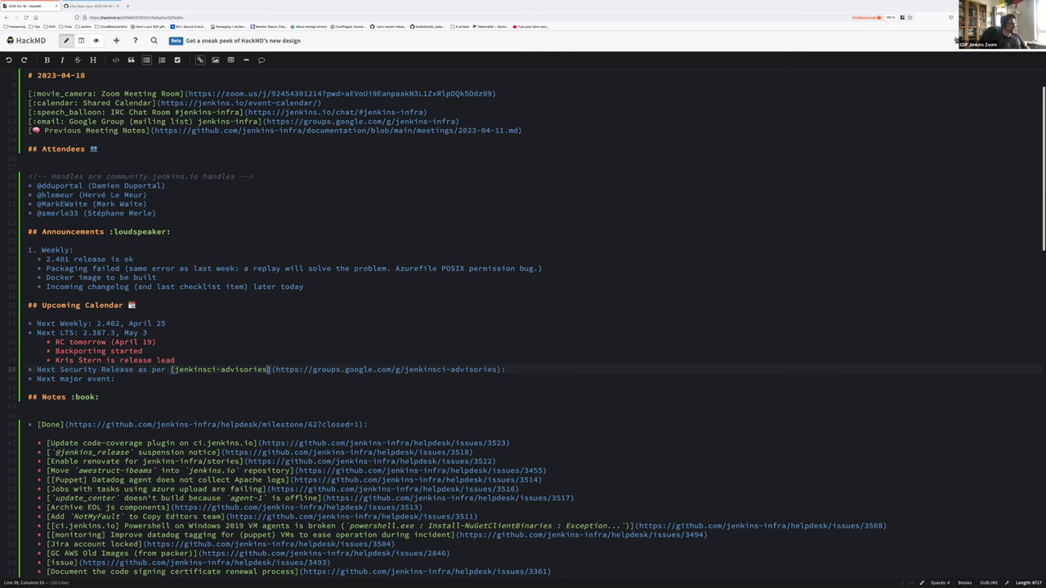
key(Right)
key(shift+End)
key(shift+Left)
key(shift+Left)
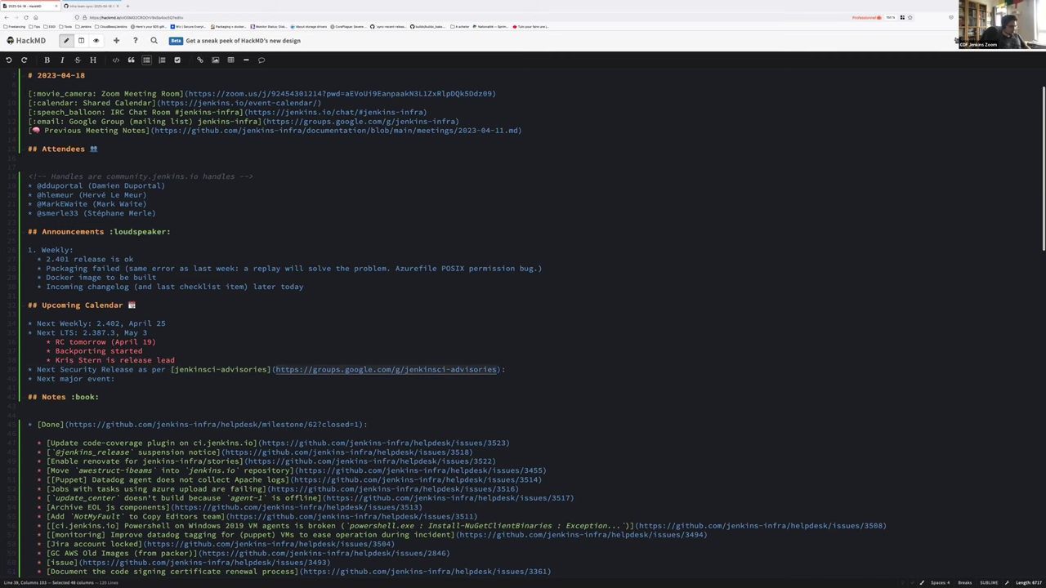
key(ctrl+c)
key(ctrl+t)
key(ctrl+v)
key(Return)
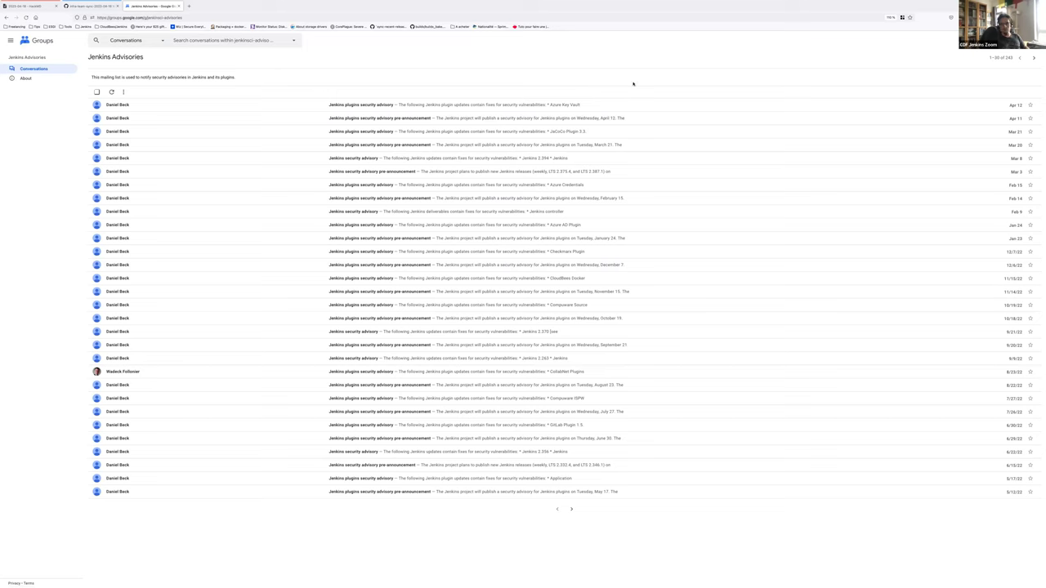
key(ctrl+w)
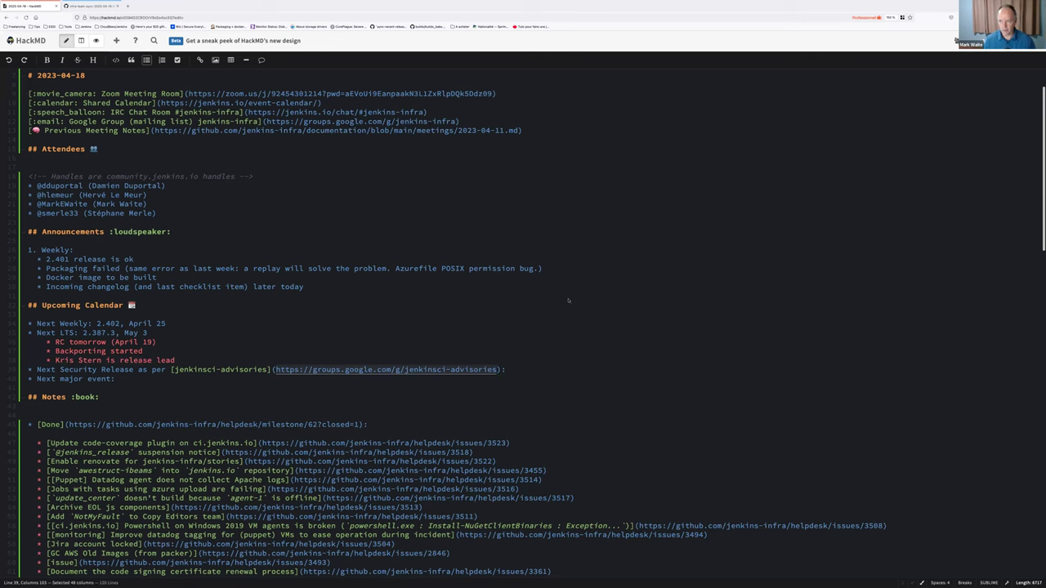
Step: Set the Next Security Release entry to None
text(N.A)
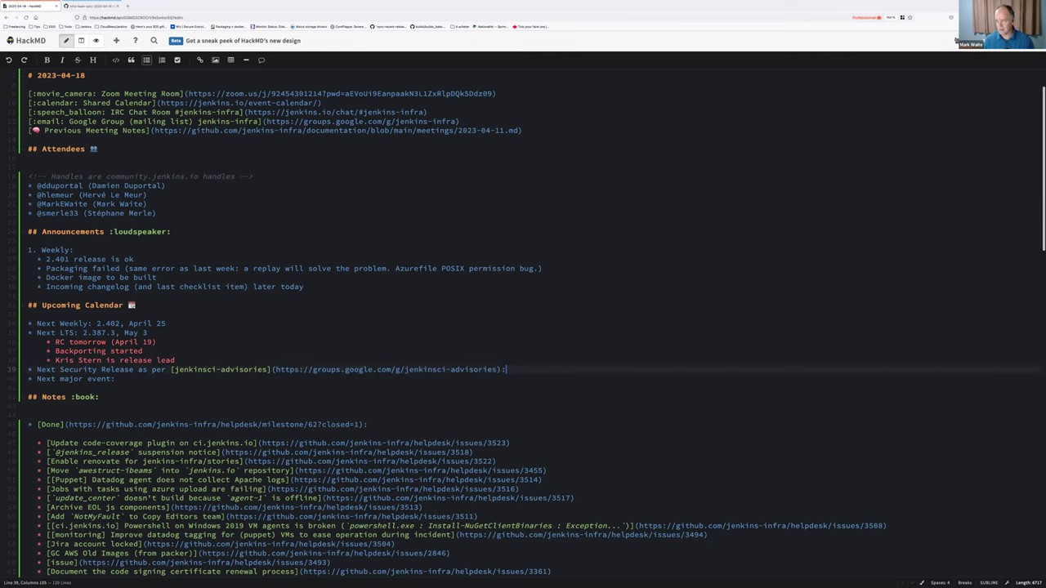
text(.)
key(BackSpace)
key(BackSpace)
key(BackSpace)
text(None)
key(Left)
key(Left)
key(Left)
key(Left)
key(BackSpace)
Step: Add a sub-bullet 'CdCon, May 8-9, Vancouver' under Next major event
key(Down)
key(Return)
key(Tab)
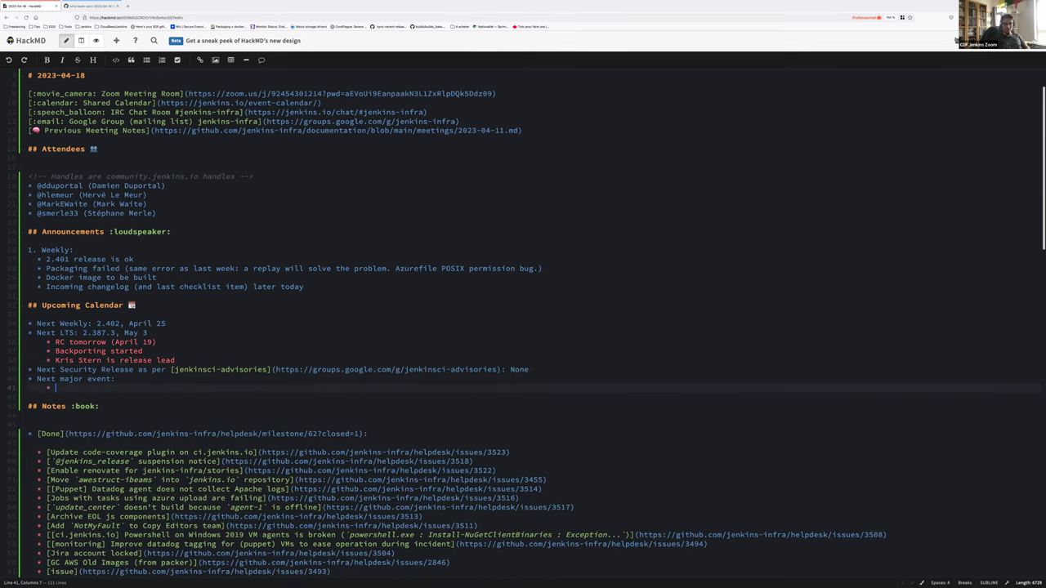
text(C)
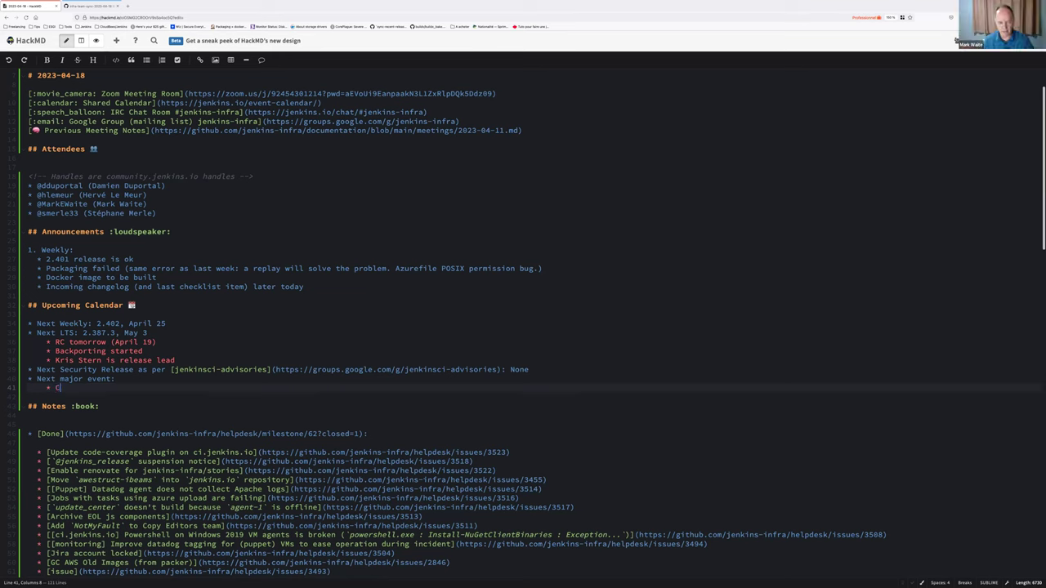
text(dCon,)
key(BackSpace)
text(, May 8-9)
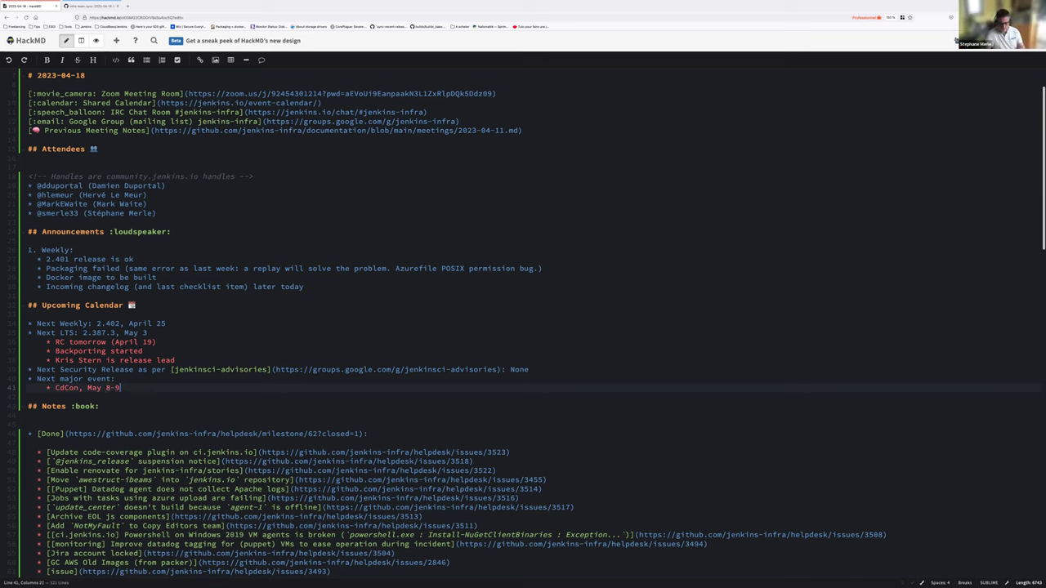
text(, )
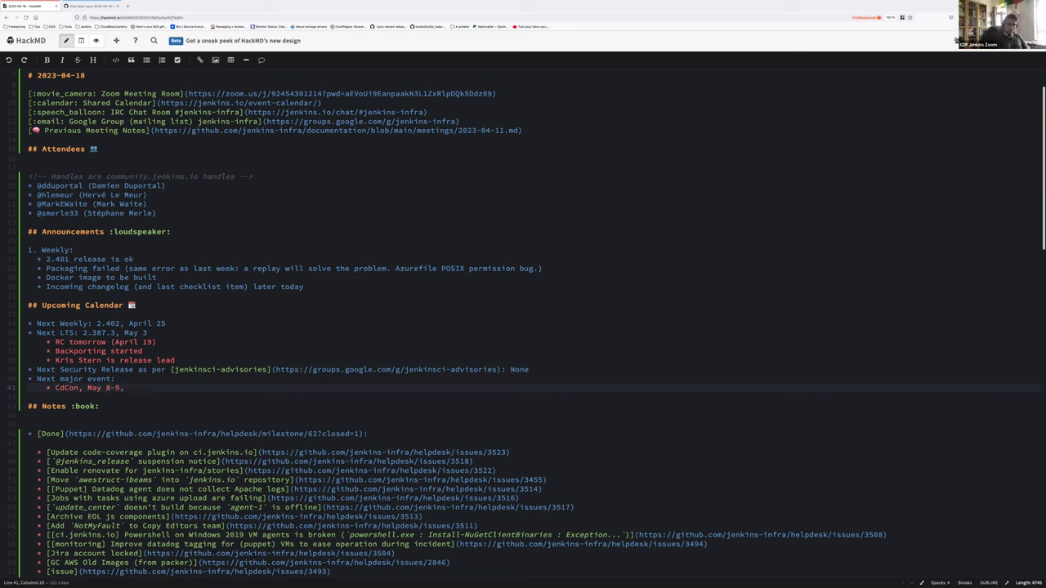
text(Vancouver)
click(78, 387)
scroll(674, 501, down, 4)
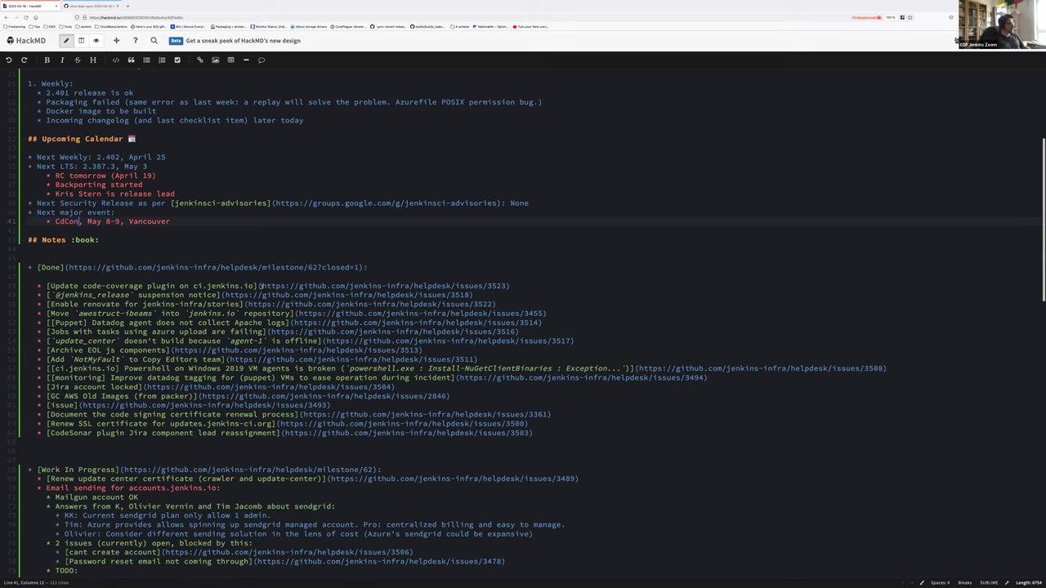
click(259, 286)
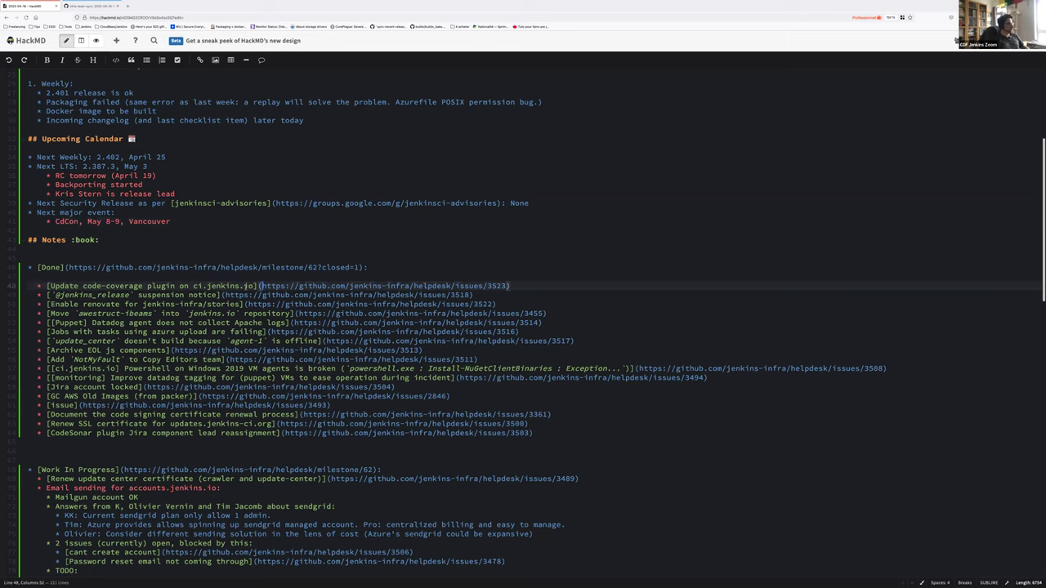
key(ctrl+l)
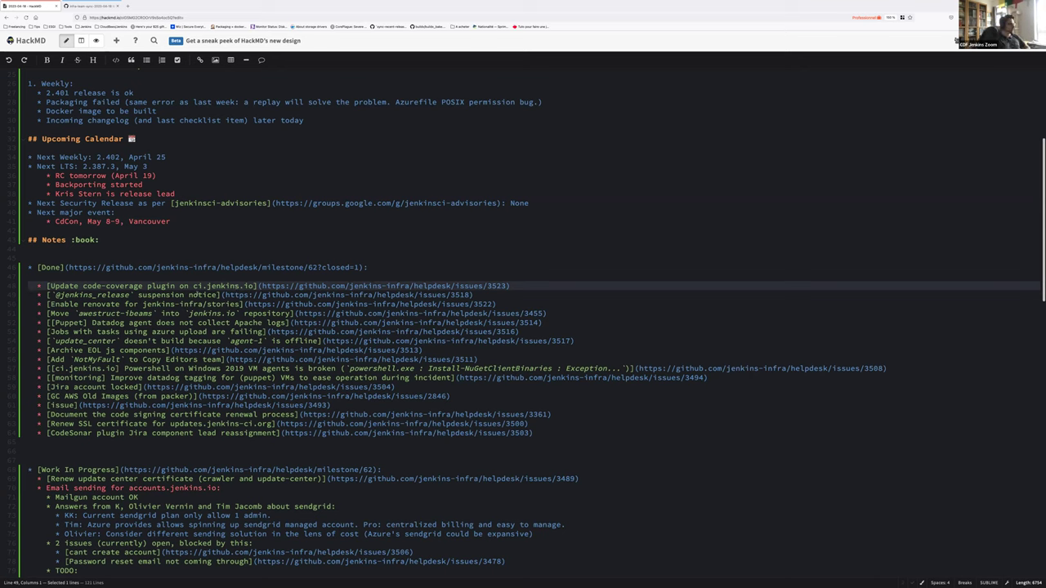
triple_click(201, 295)
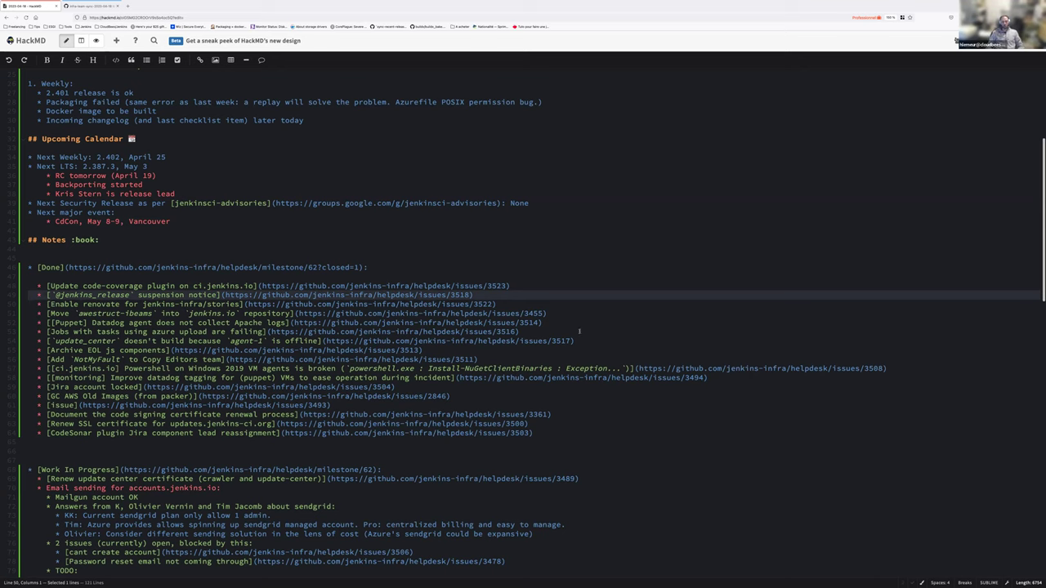
click(507, 298)
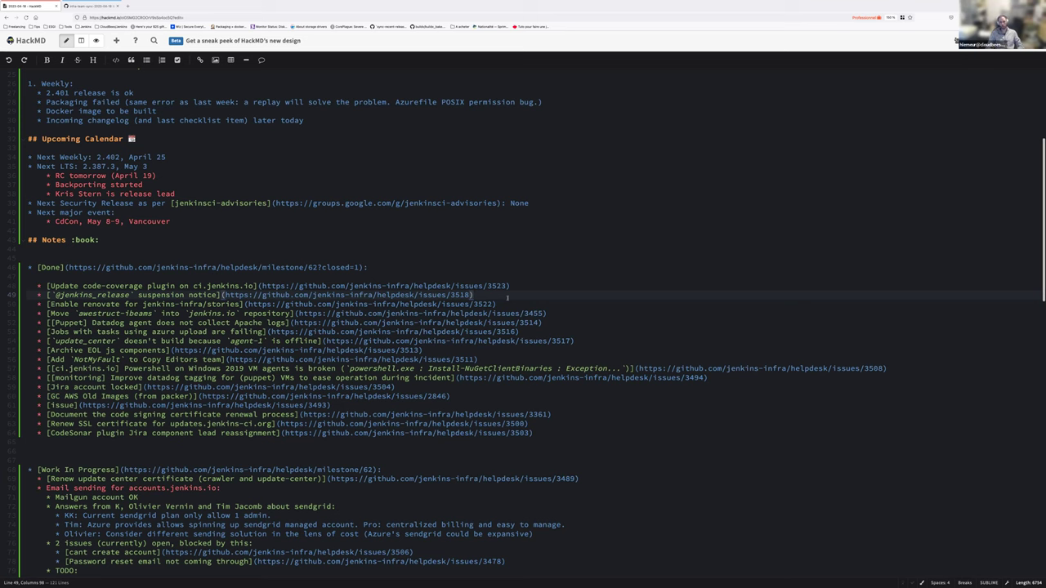
Step: Add a sub-bullet: account plan changed to avoid suspension, new plan suits our publication rate
key(Return)
key(Tab)
text(Accou)
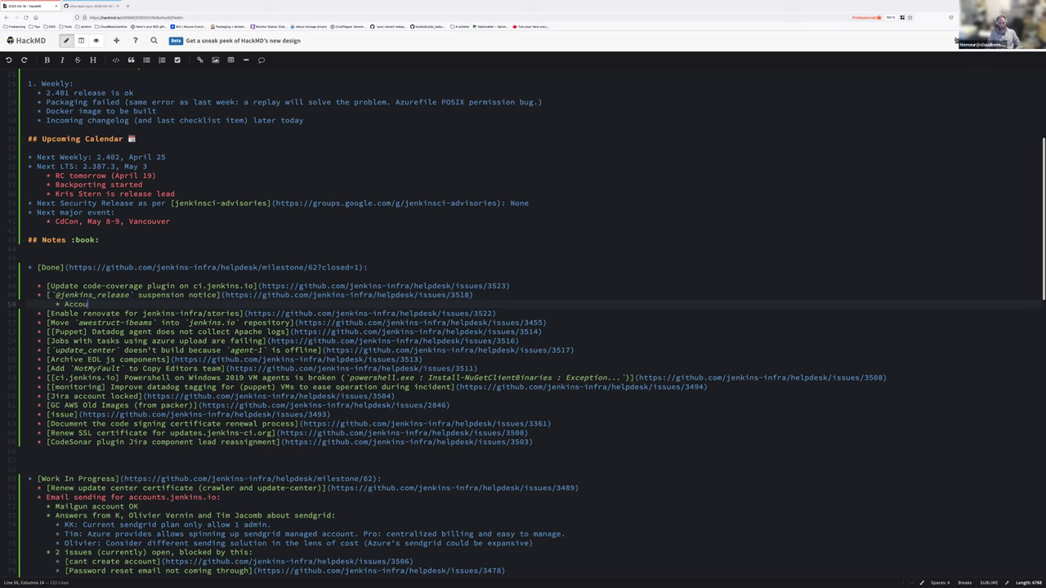
text(nt )
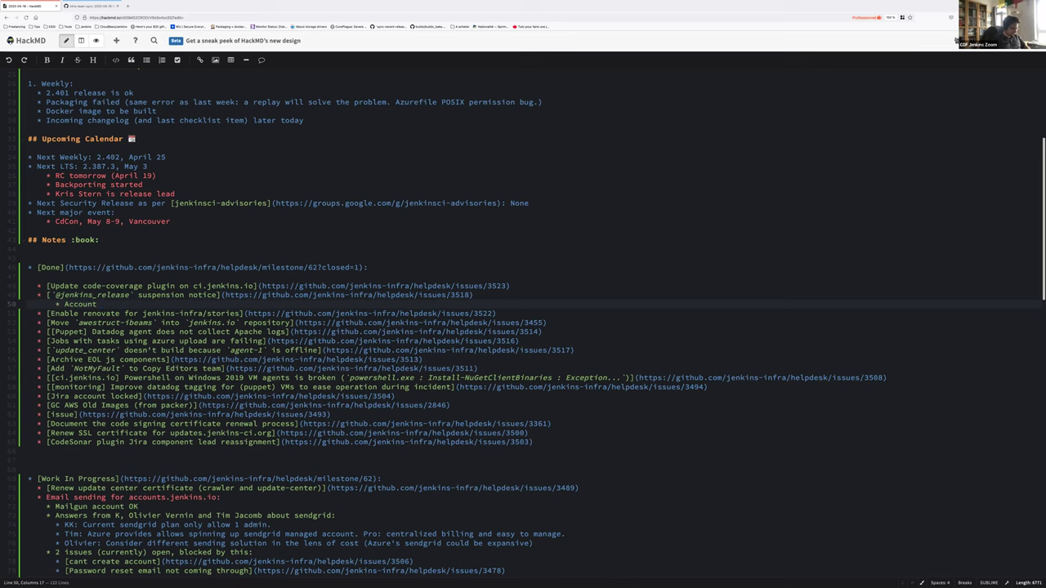
text(plan changed to avoid supsnesi)
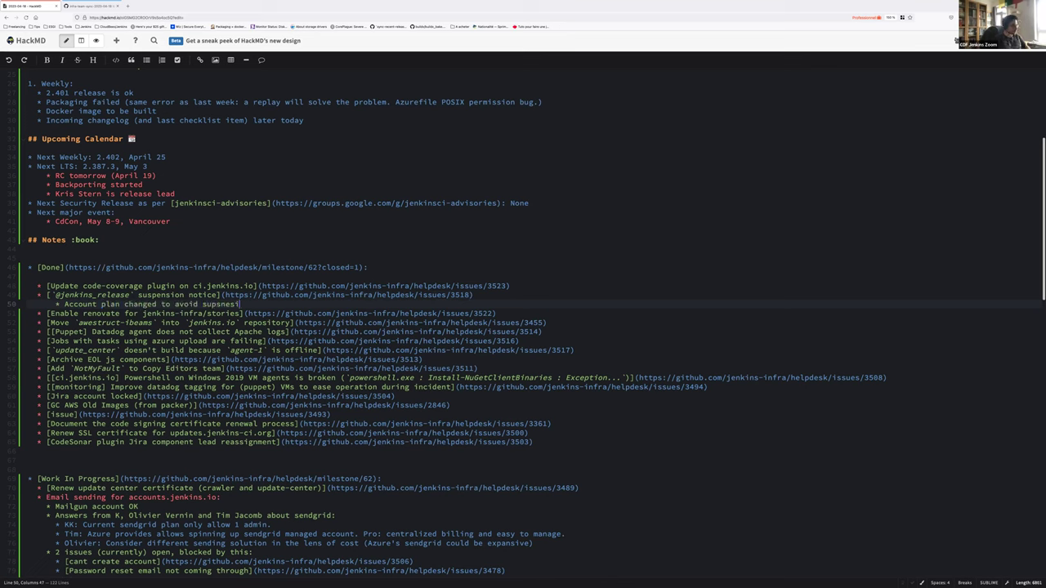
key(BackSpace)
key(BackSpace)
key(BackSpace)
key(BackSpace)
key(BackSpace)
key(BackSpace)
text(spension.)
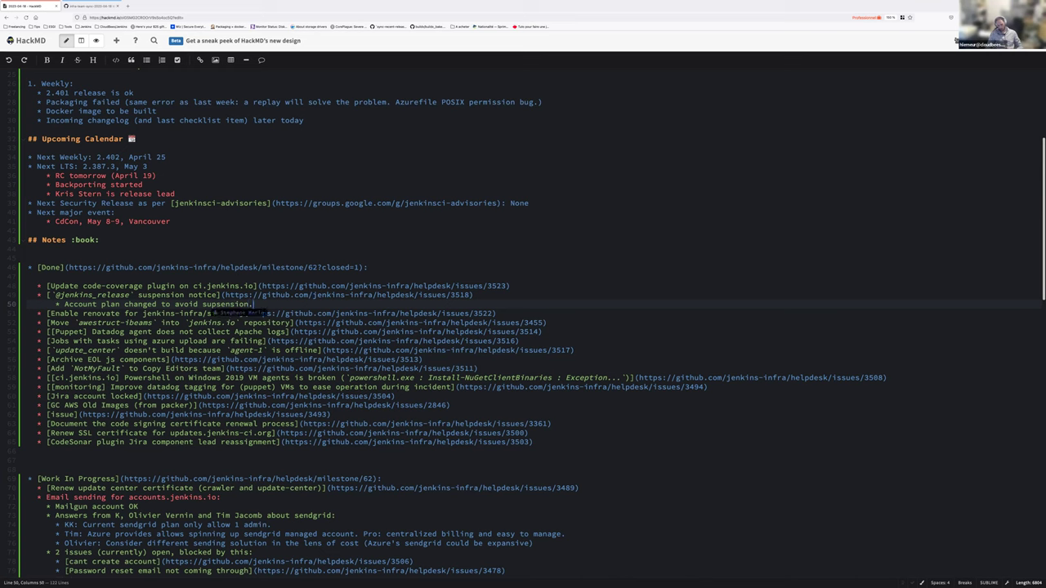
text(This)
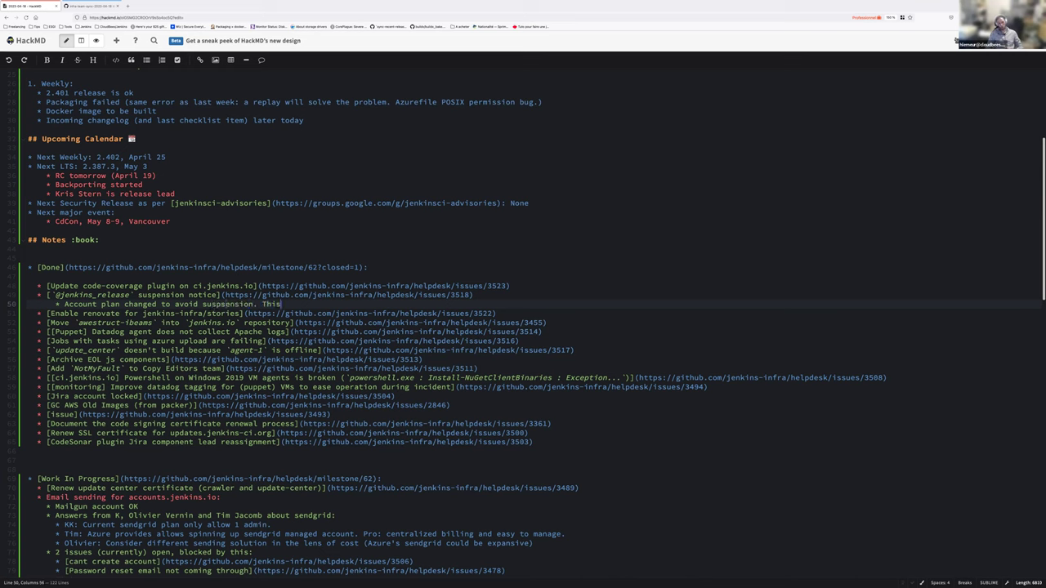
text( new plan looks ok)
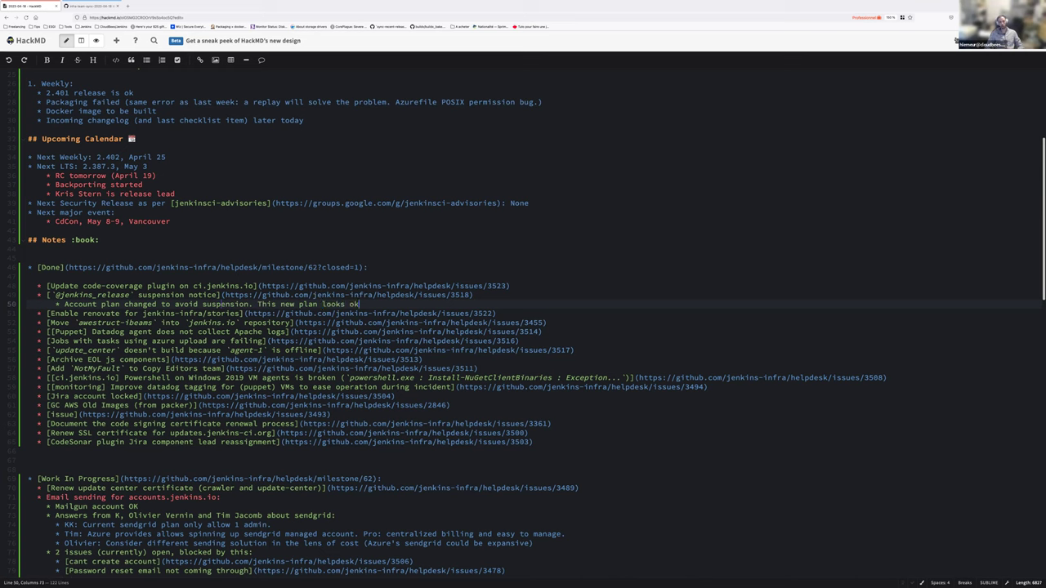
text( for our publication rate.)
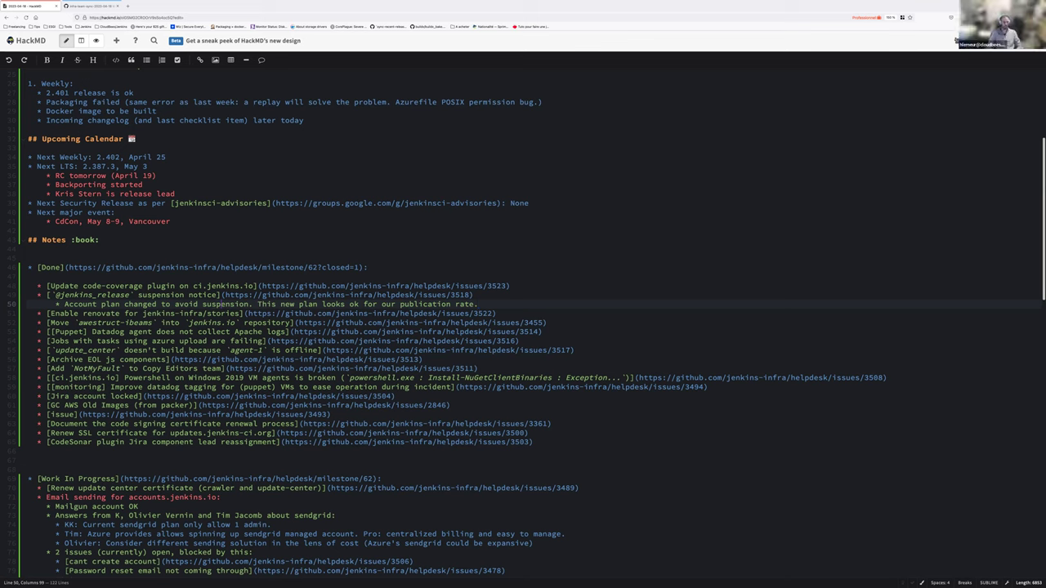
Step: Open the Enable renovate issue link from the next Done item
key(Down)
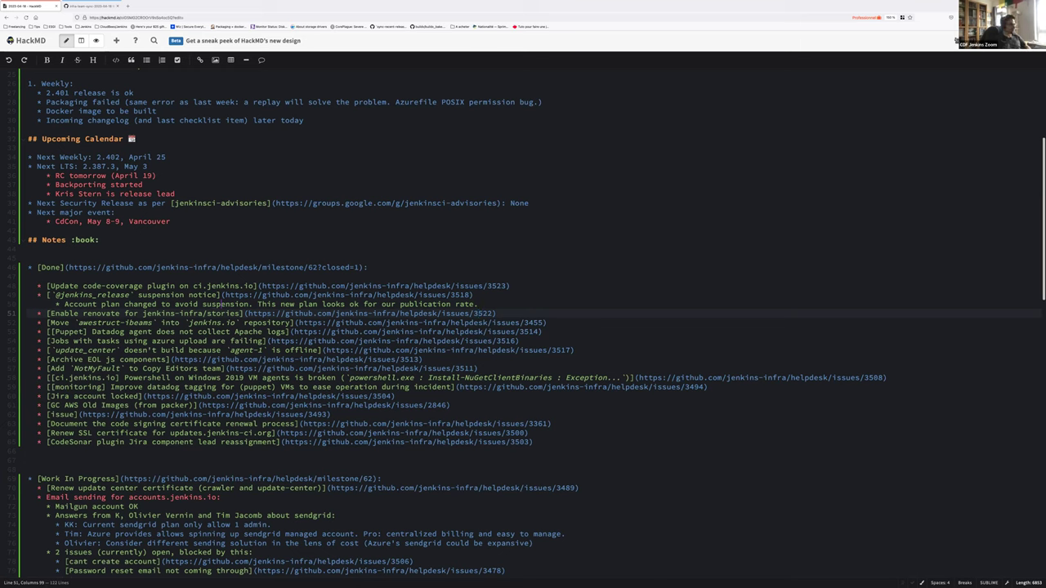
click(496, 313)
key(Left)
key(Left)
key(Left)
key(Left)
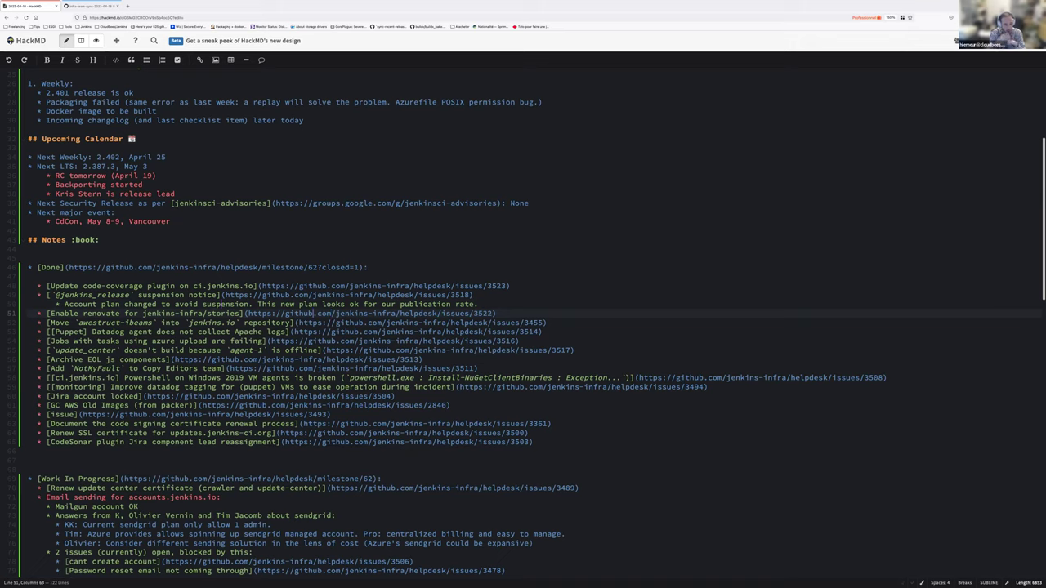
key(ctrl+shift+m)
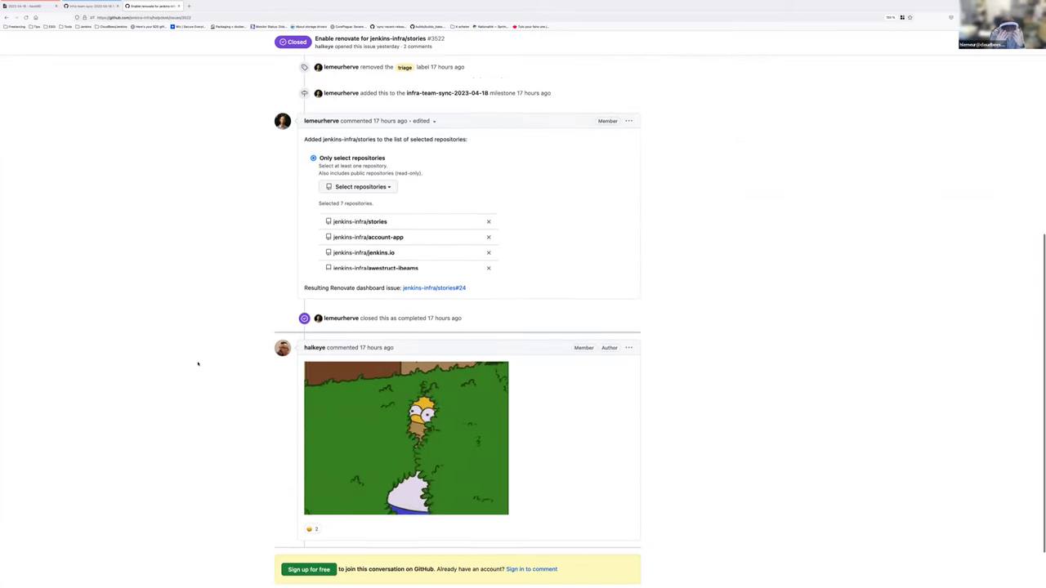
Step: Scroll through GitHub issue #3522, then close its tab to return to the notes
scroll(197, 363, up, 5)
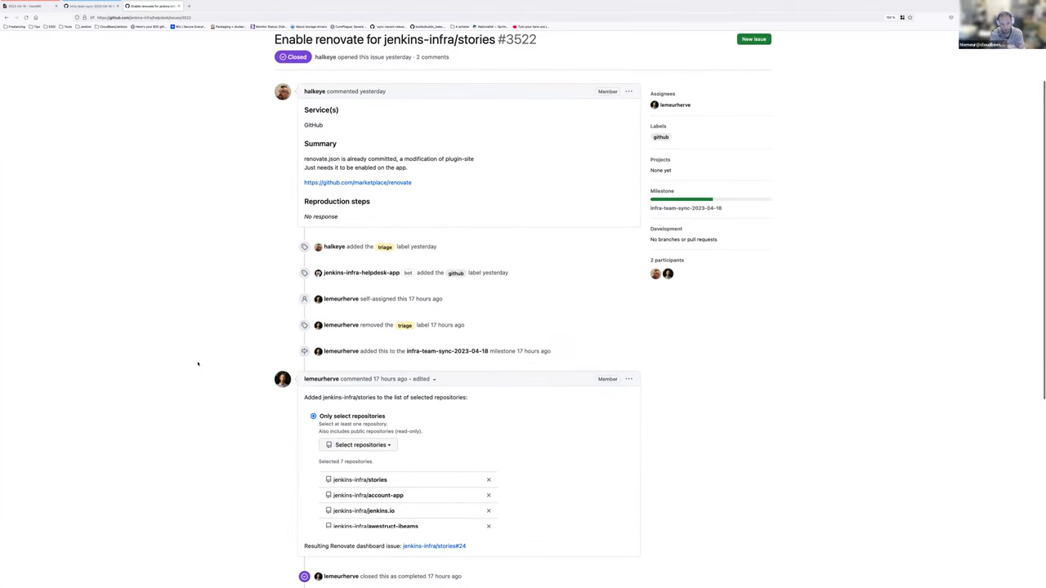
scroll(197, 364, down, 1)
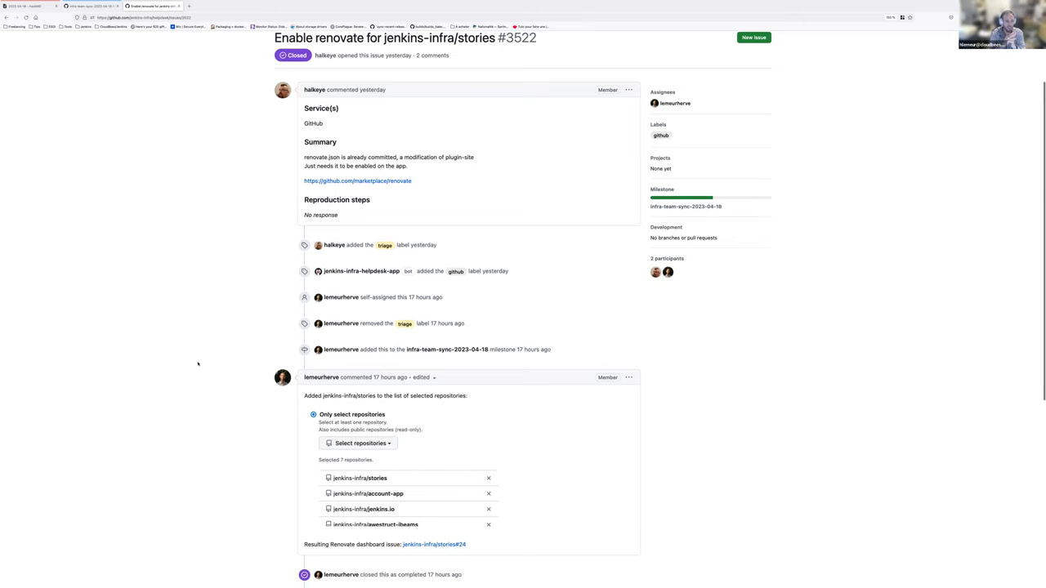
scroll(197, 363, down, 3)
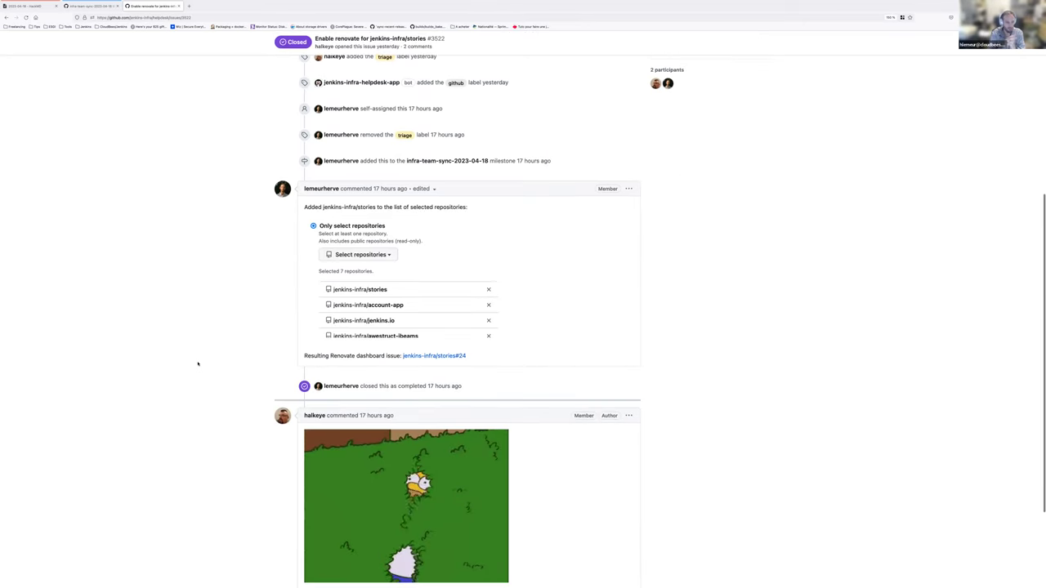
scroll(197, 363, up, 2)
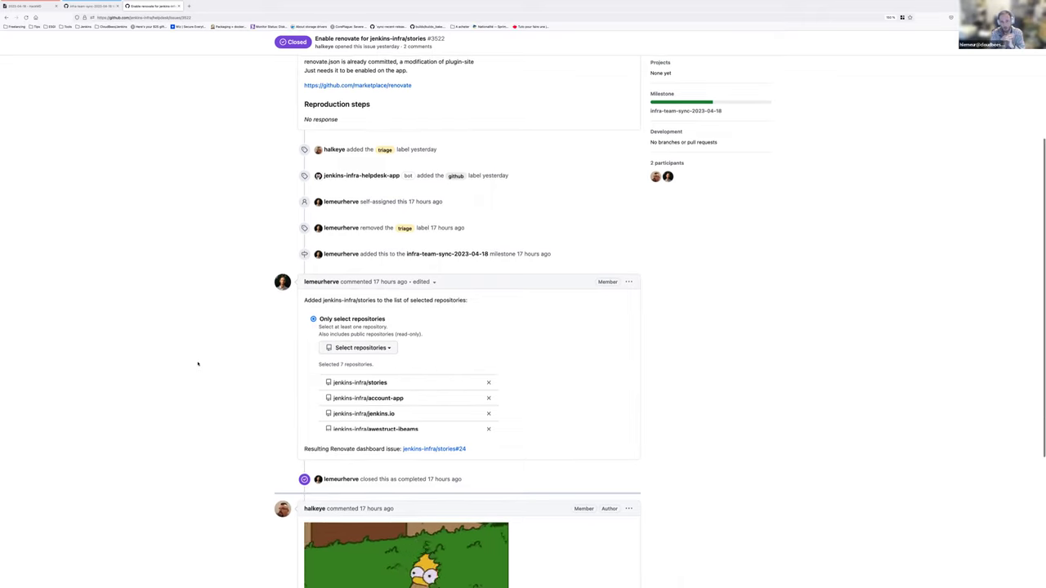
scroll(197, 363, up, 2)
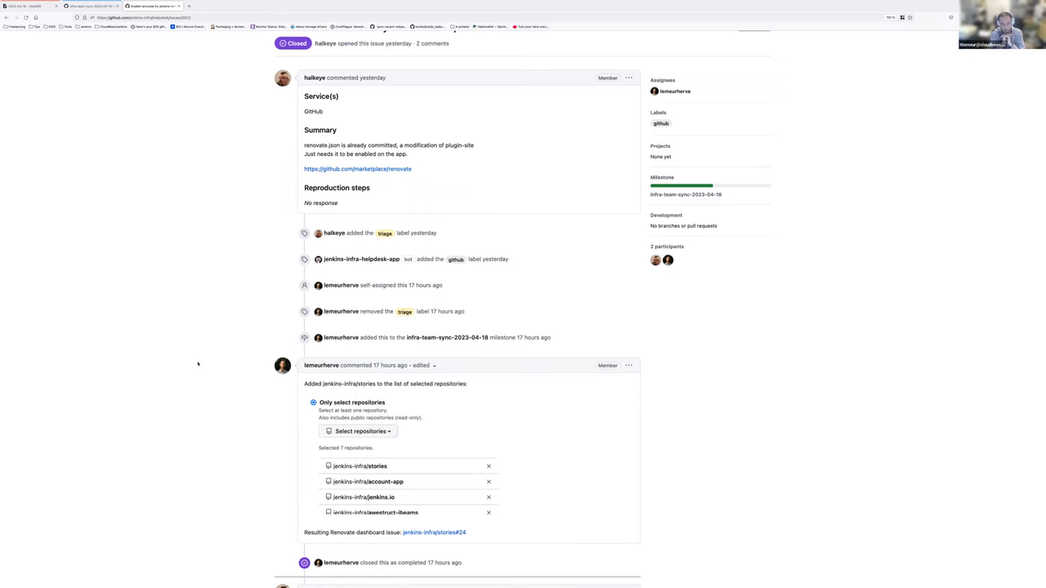
key(ctrl+w)
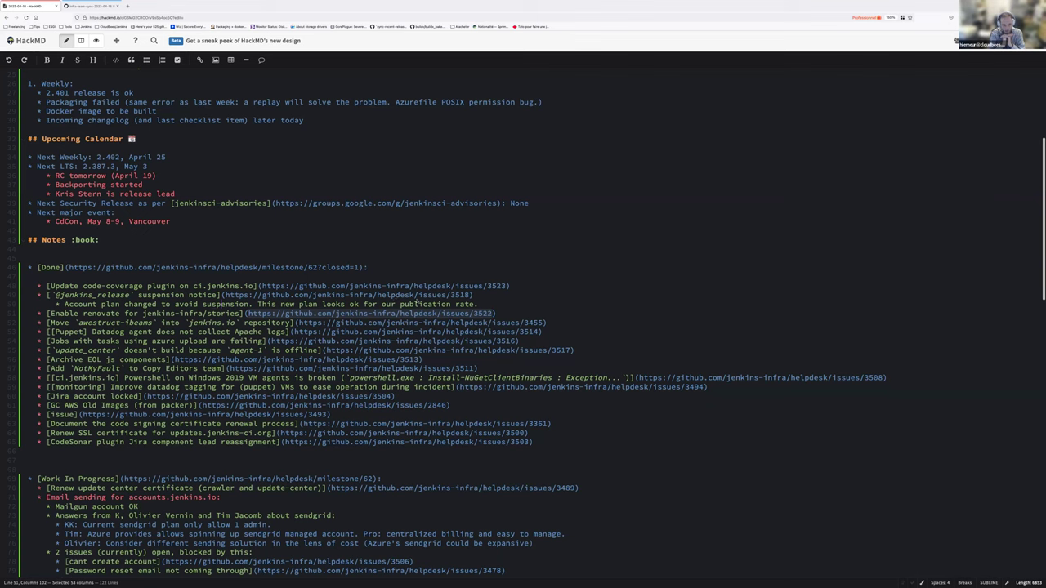
Step: Select the awestruct-ibeams issue 3455 URL in the notes and load it in a new tab
click(507, 315)
key(Down)
key(Home)
key(shift+End)
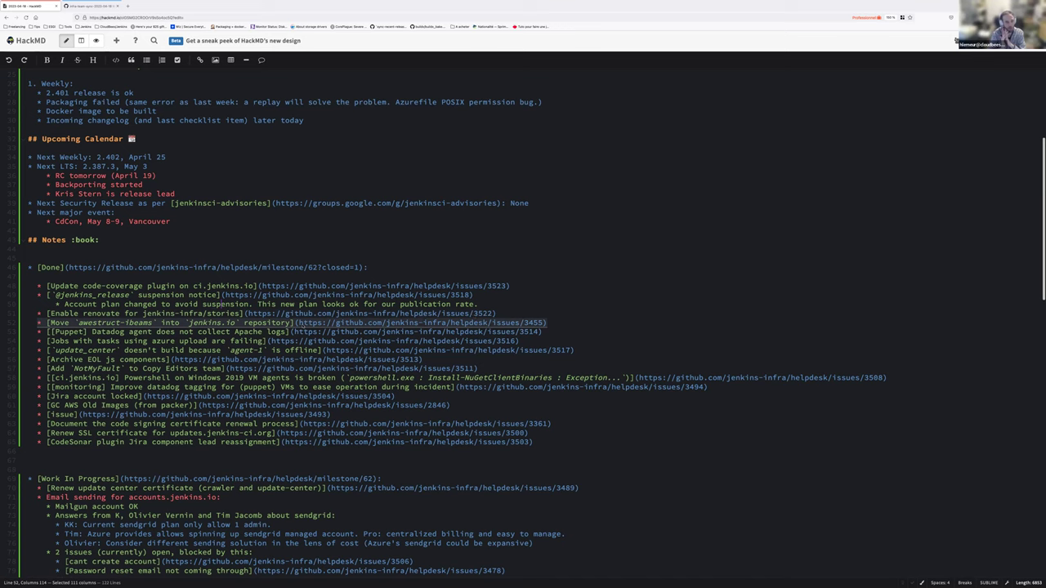
click(296, 322)
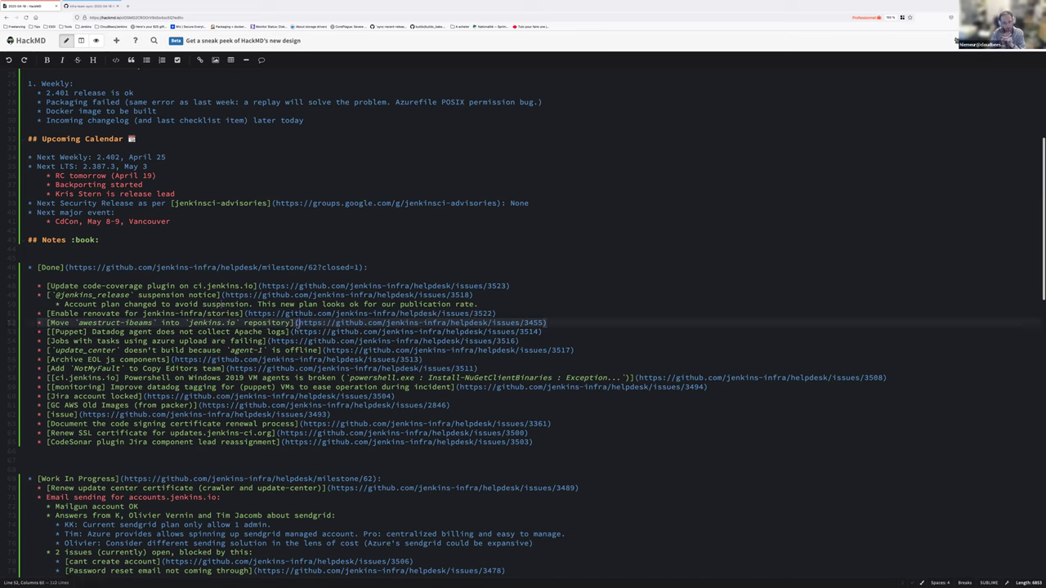
drag(299, 323, 542, 323)
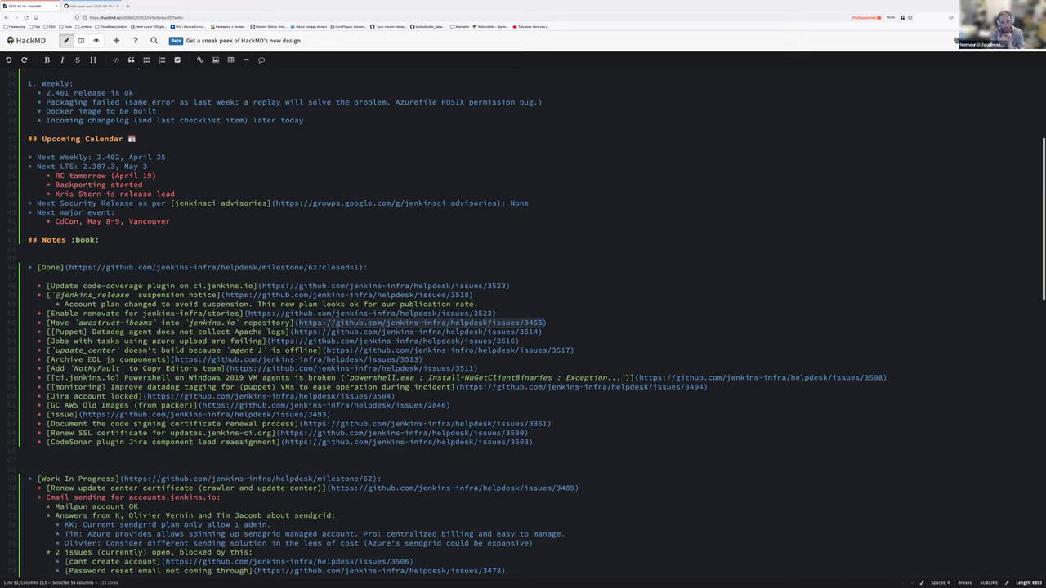
key(ctrl+t)
key(ctrl+v)
key(Return)
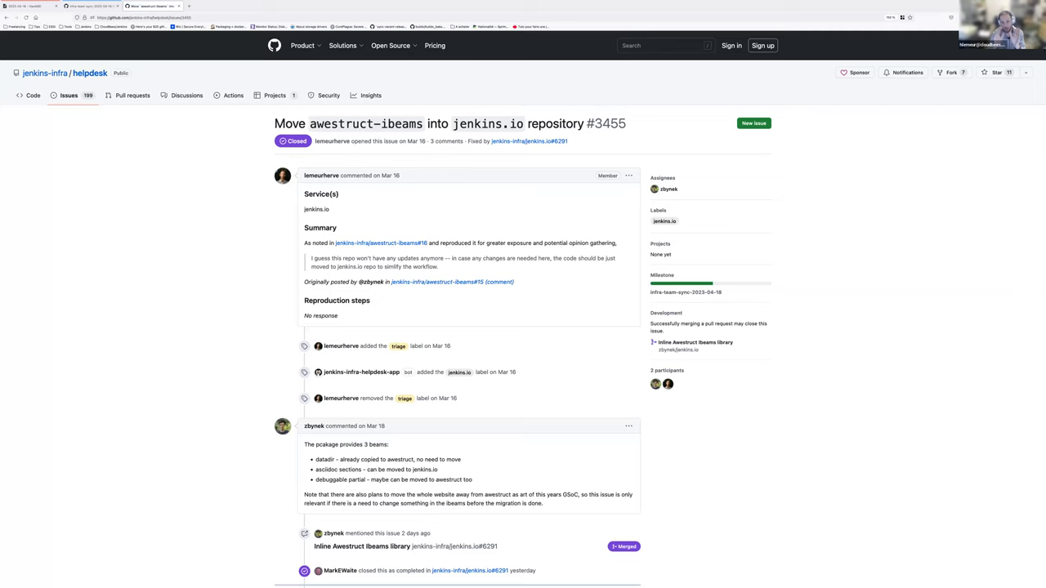
Step: Scroll to the end of issue 3455, then return to the notes at the Datadog item
scroll(522, 327, down, 10)
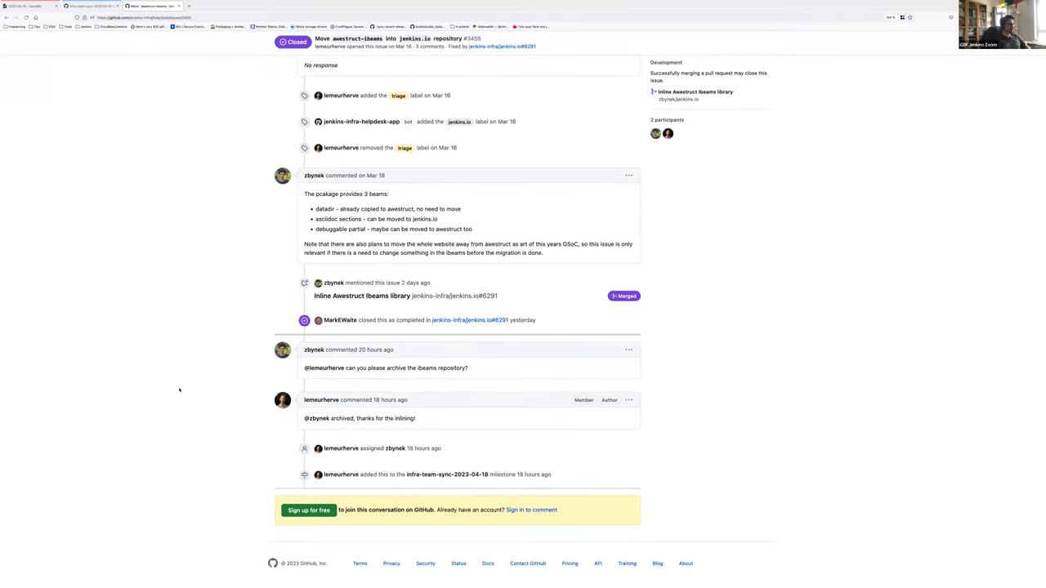
key(super+1)
click(122, 332)
click(292, 332)
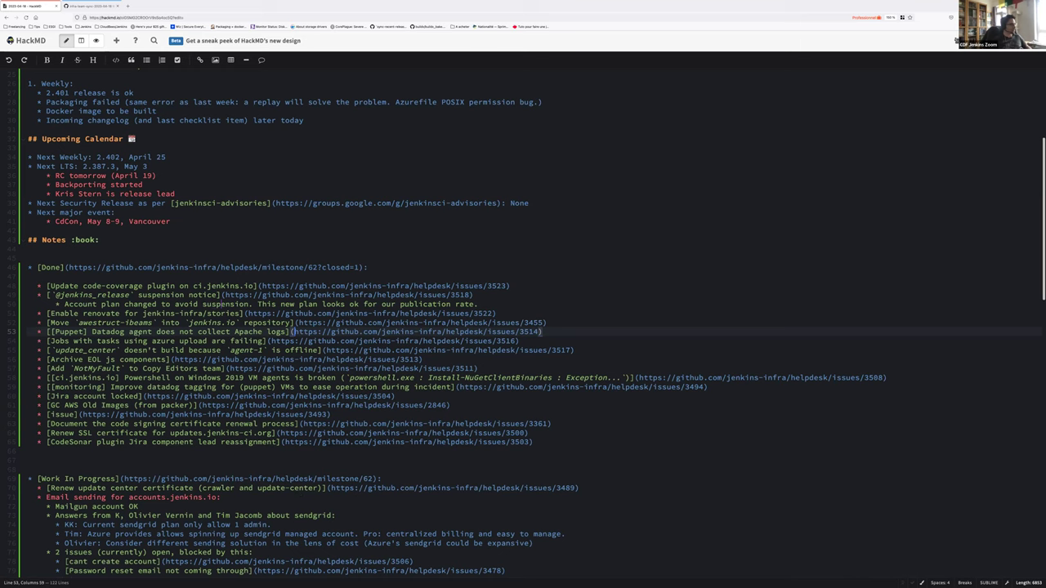
click(139, 332)
key(Home)
key(shift+End)
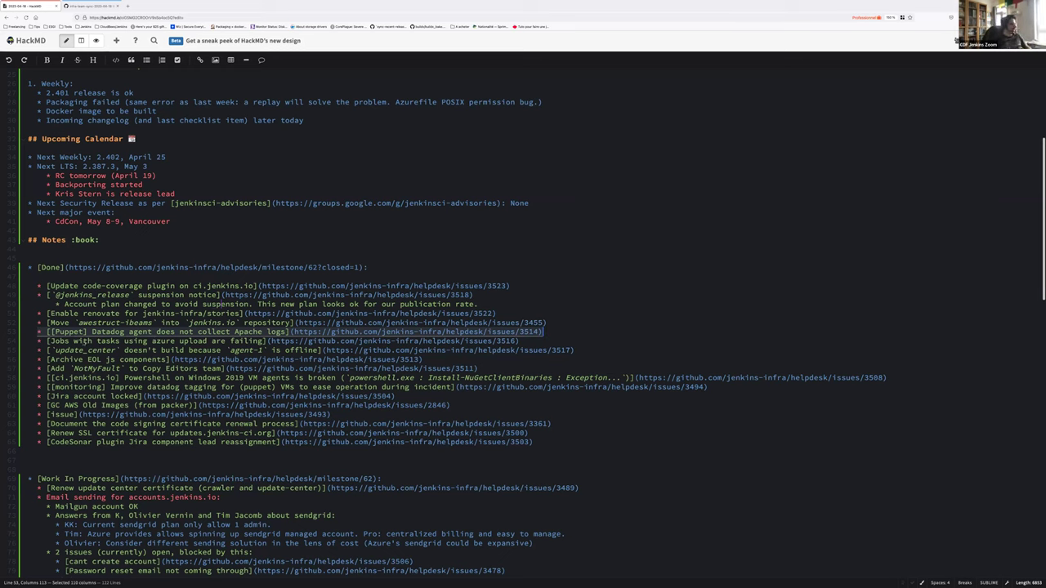
click(38, 341)
key(shift+End)
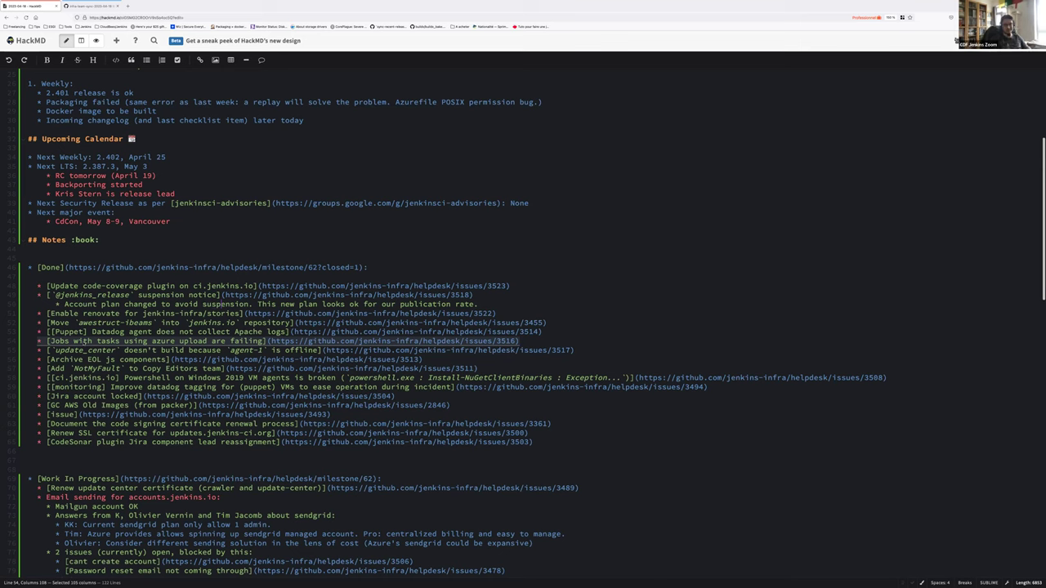
click(87, 340)
click(37, 350)
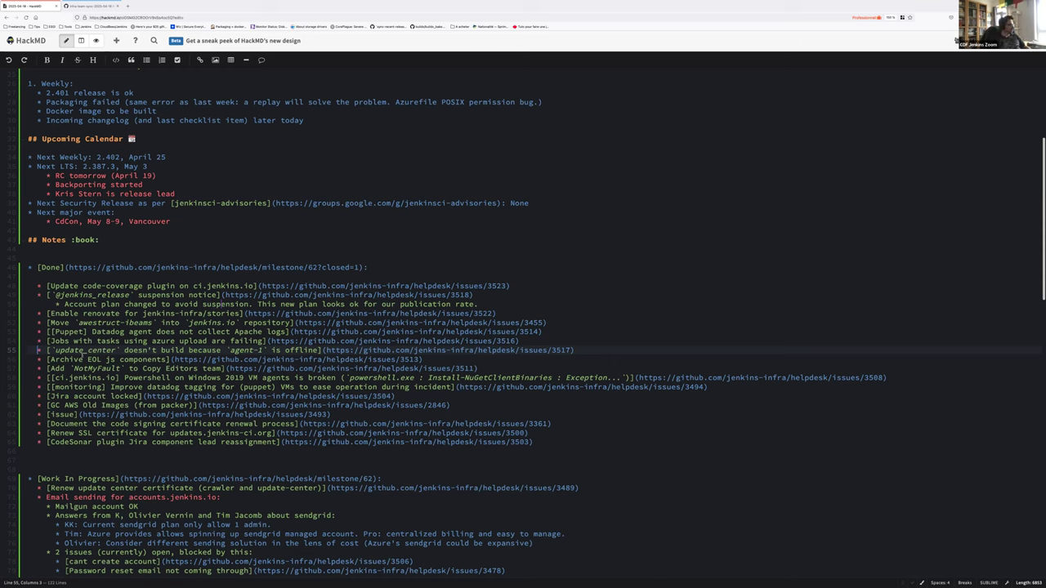
click(82, 357)
key(Home)
key(shift+End)
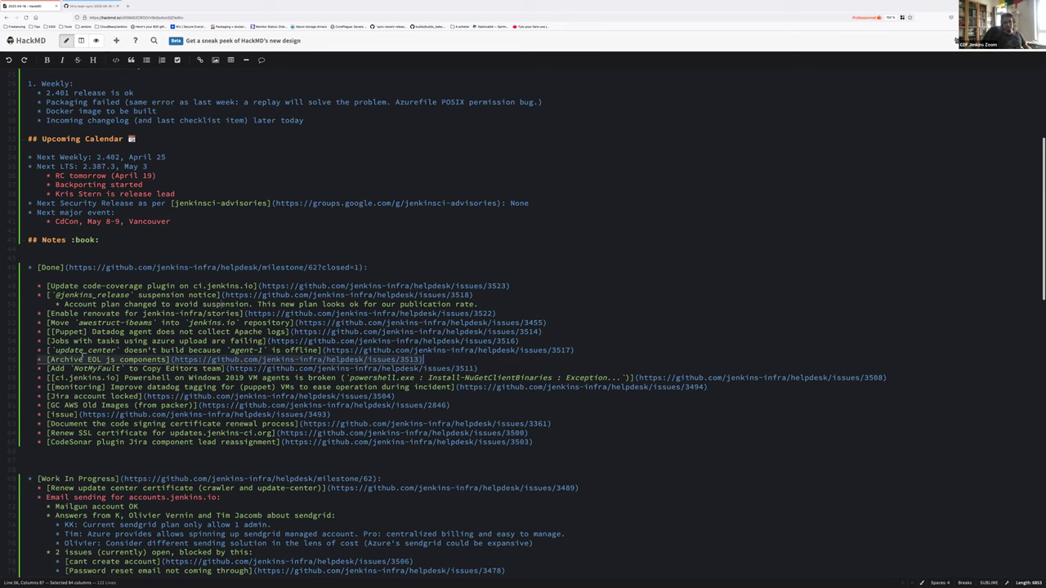
Step: Create an empty nested bullet below the NotMyFault Copy Editors item (issue 3511)
key(Right)
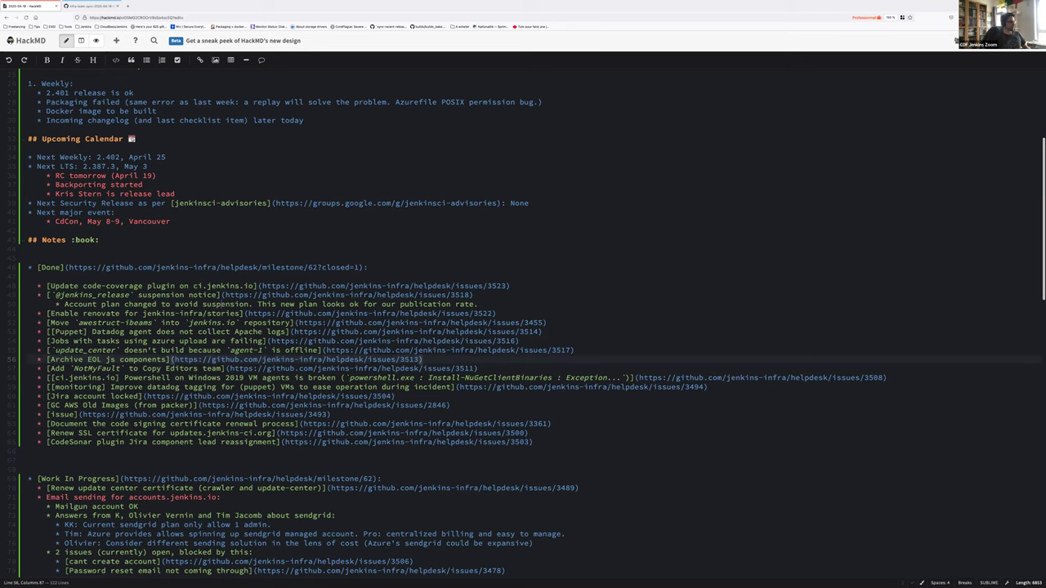
key(Down)
key(shift+End)
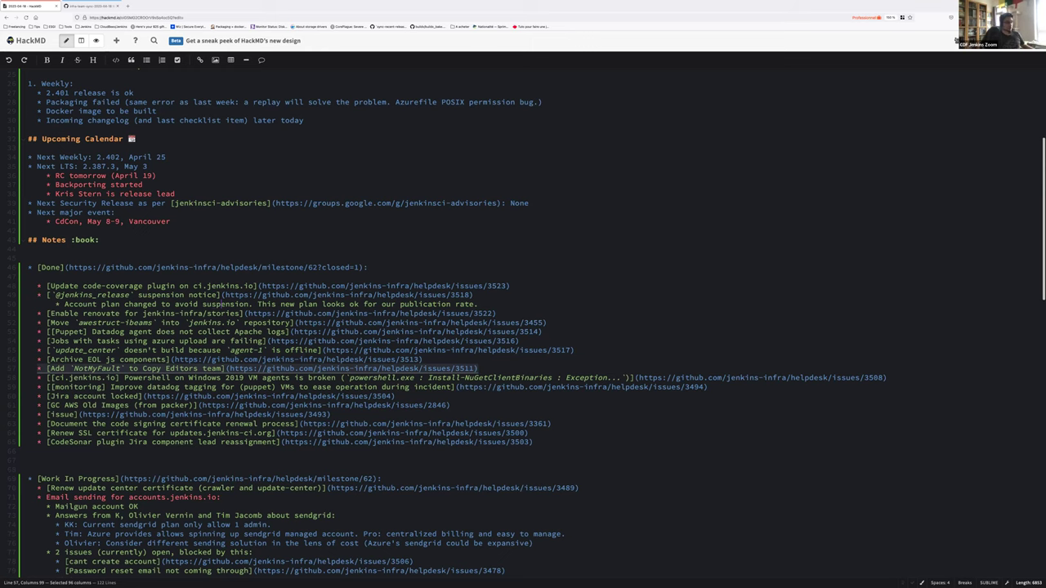
key(End)
key(Return)
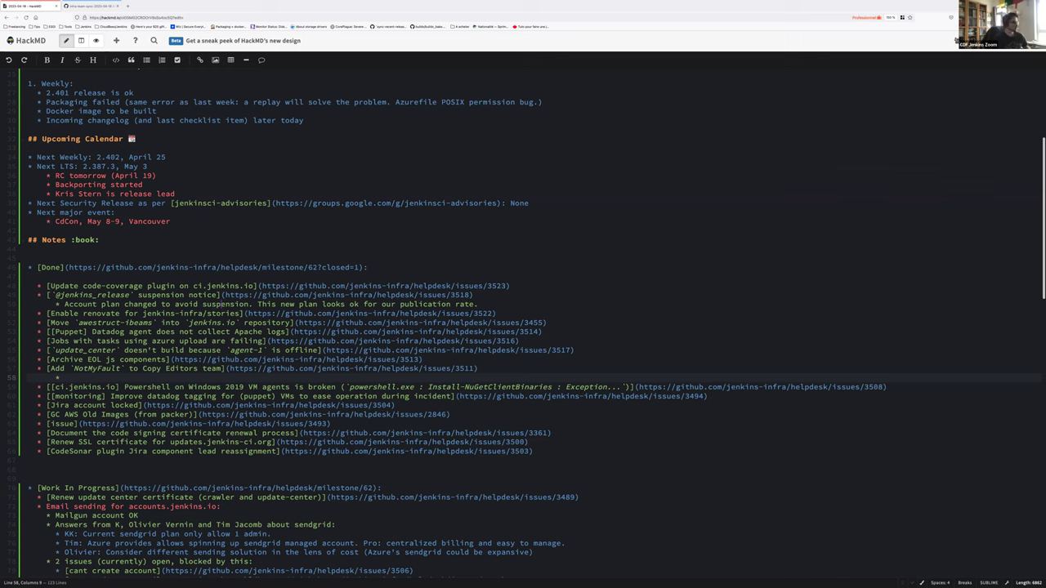
Step: Add the sub-bullet 'Also to the Docker team on GH jenkins-infra' under NotMyFault Copy Editors
text(Also to th)
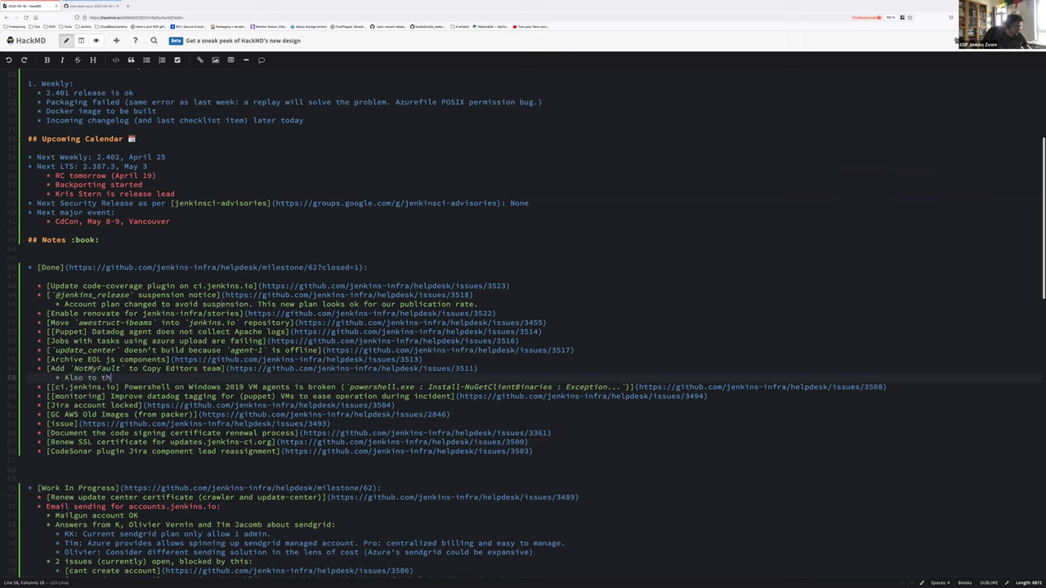
text(e Docker team on GH jenkins-infra)
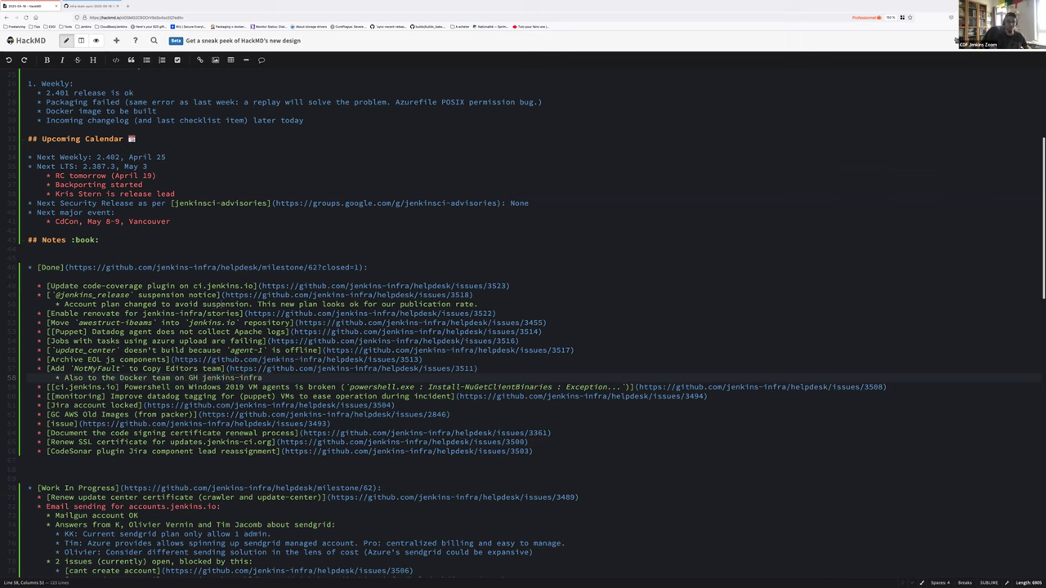
key(Down)
key(End)
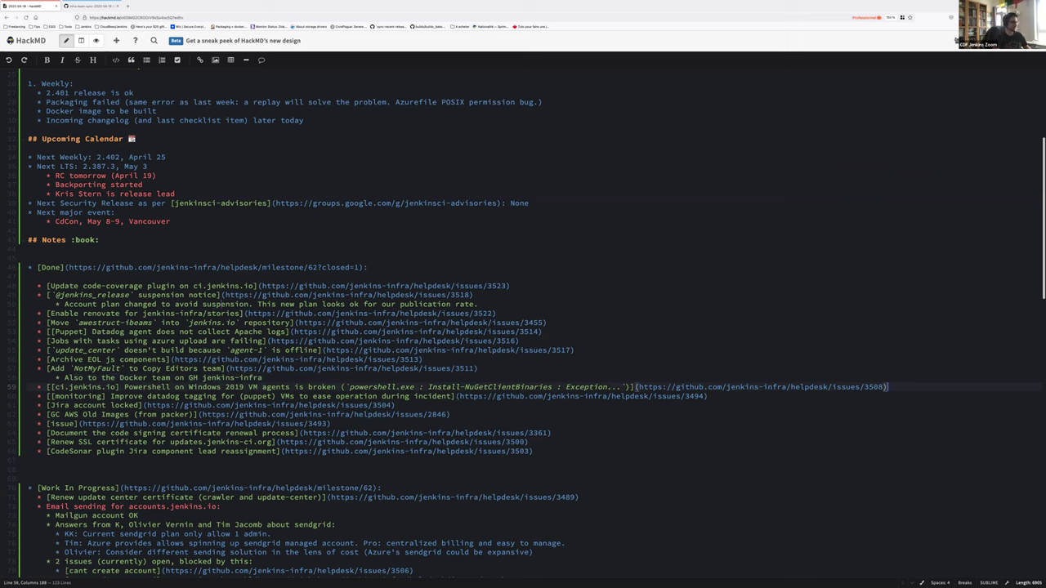
Step: Select and review the PowerShell Windows agents item on line 59
key(Home)
key(shift+End)
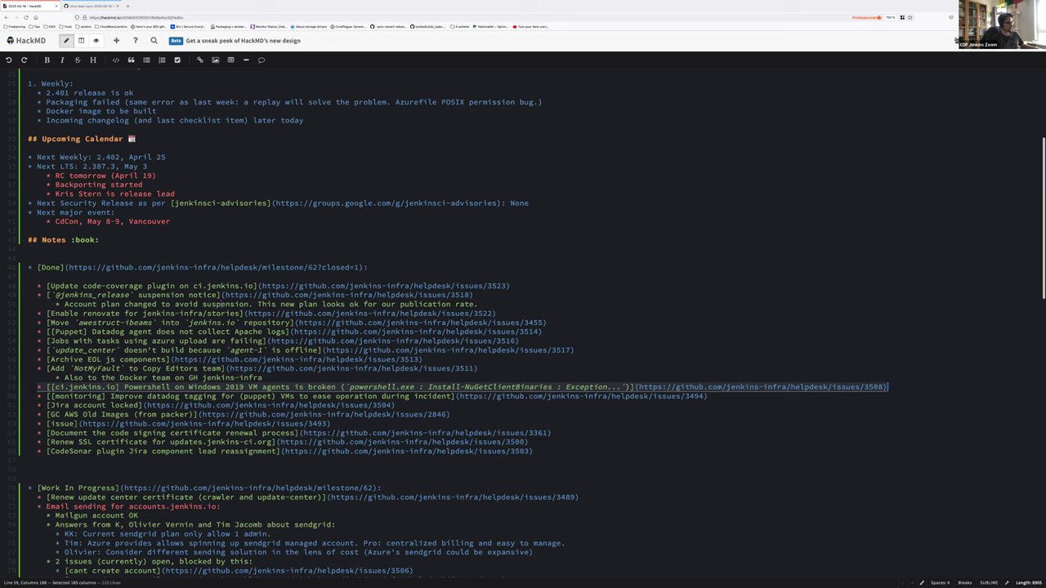
key(Left)
key(shift+End)
key(Down)
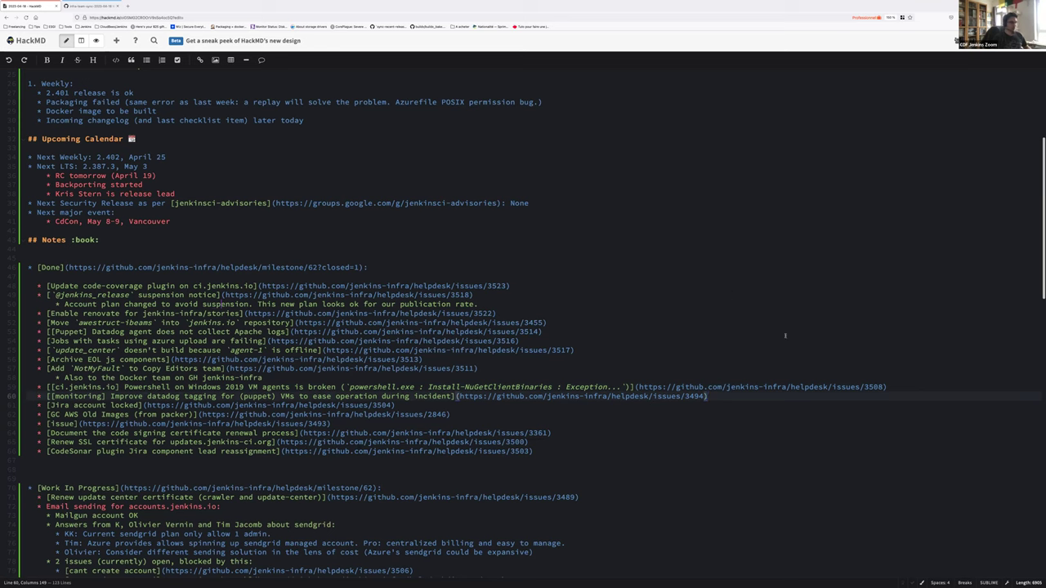
click(898, 386)
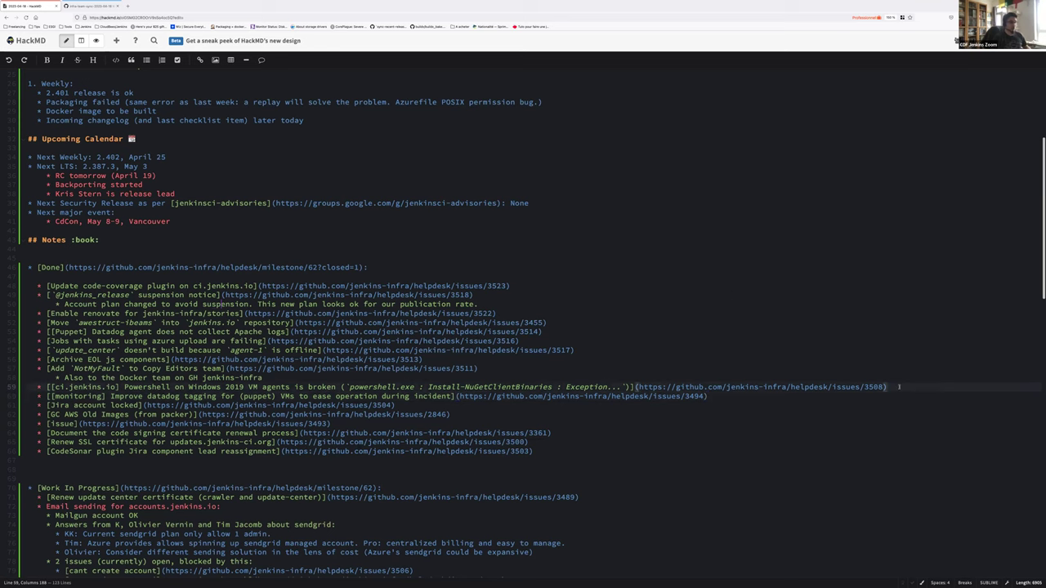
key(Return)
key(Tab)
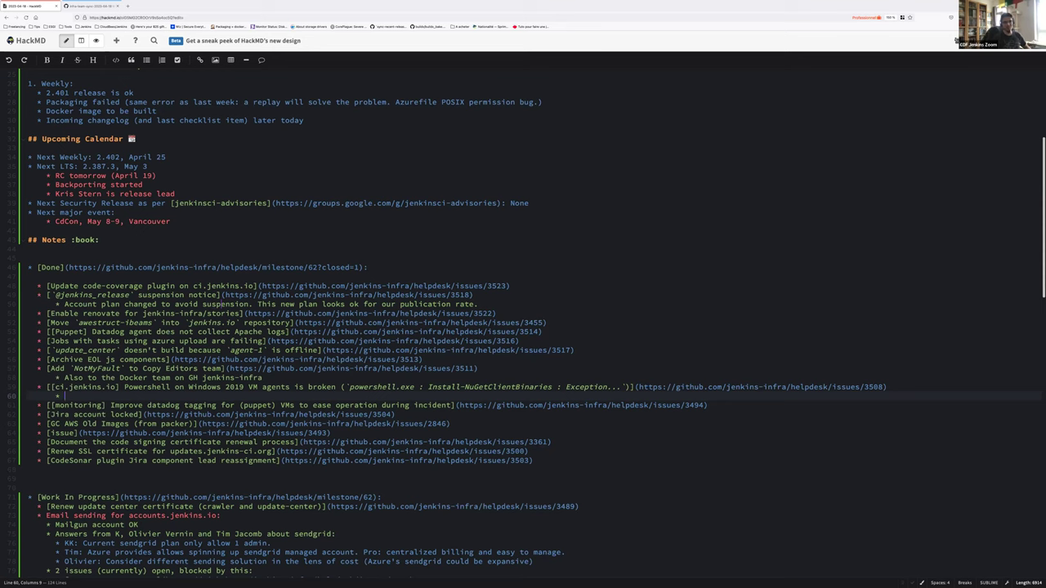
key(shift+Home)
key(BackSpace)
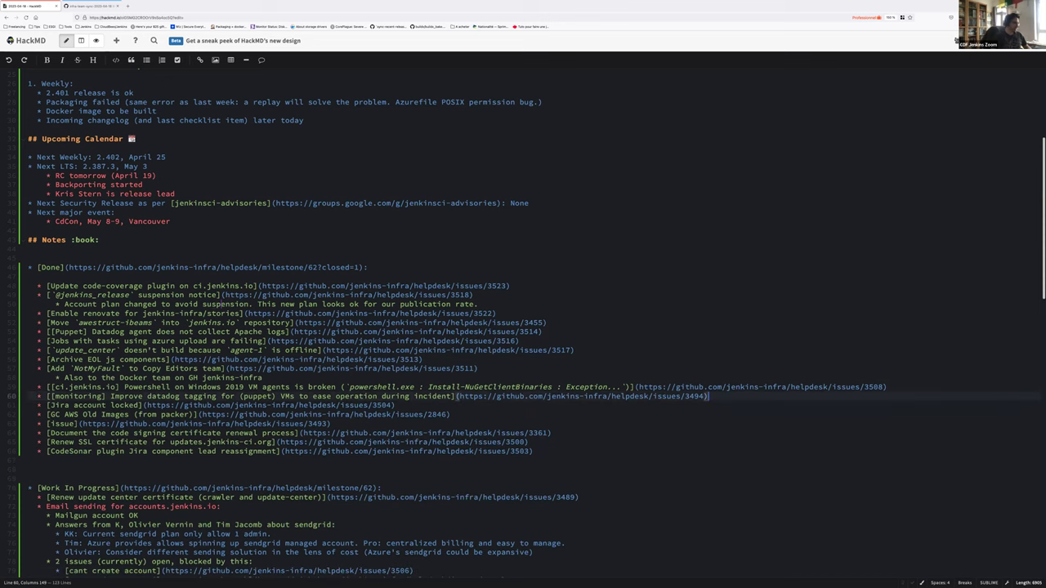
key(Home)
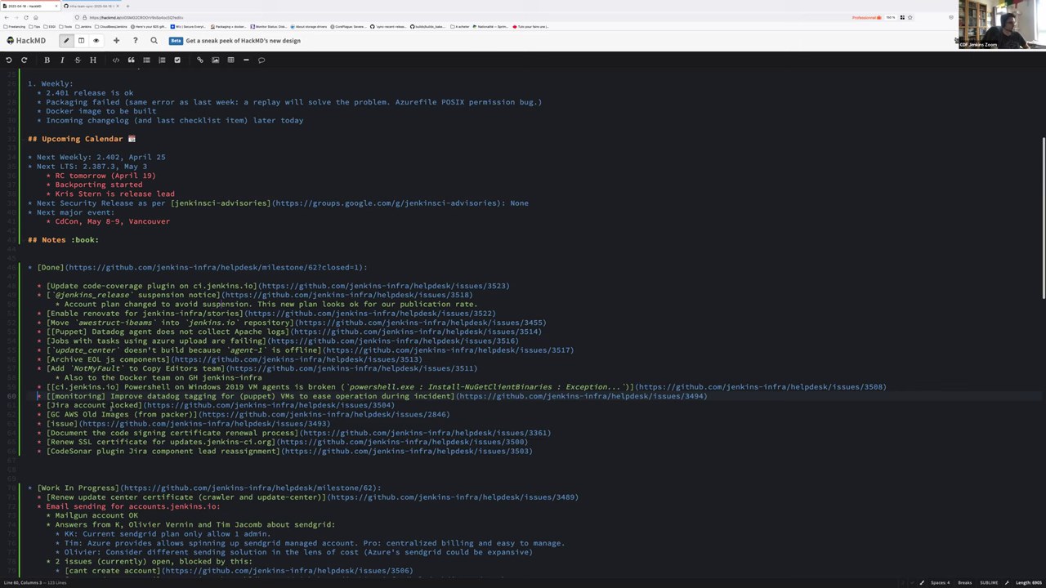
key(Down)
key(shift+Down)
click(37, 405)
key(shift+End)
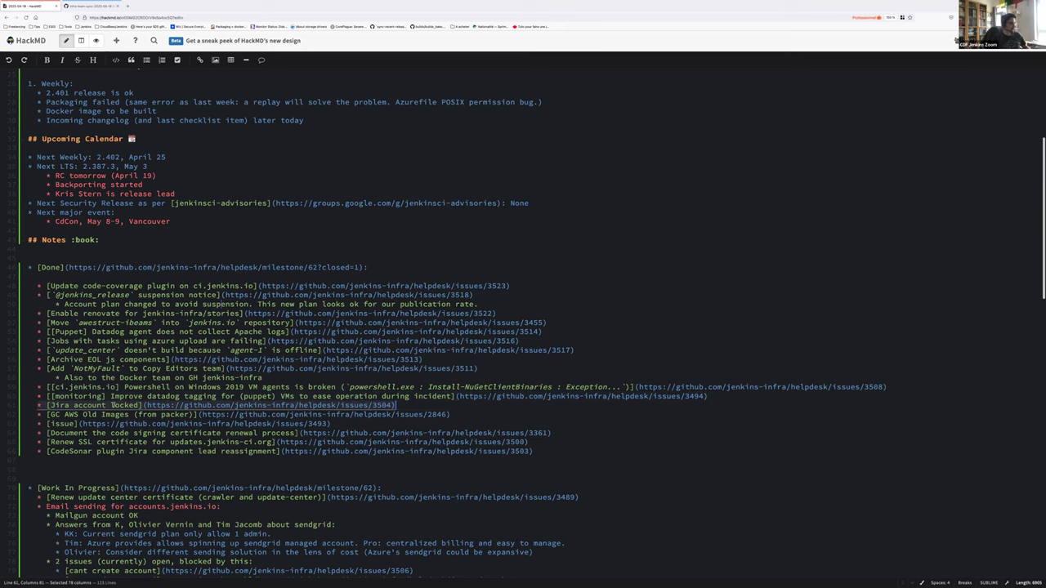
key(Down)
key(shift+Home)
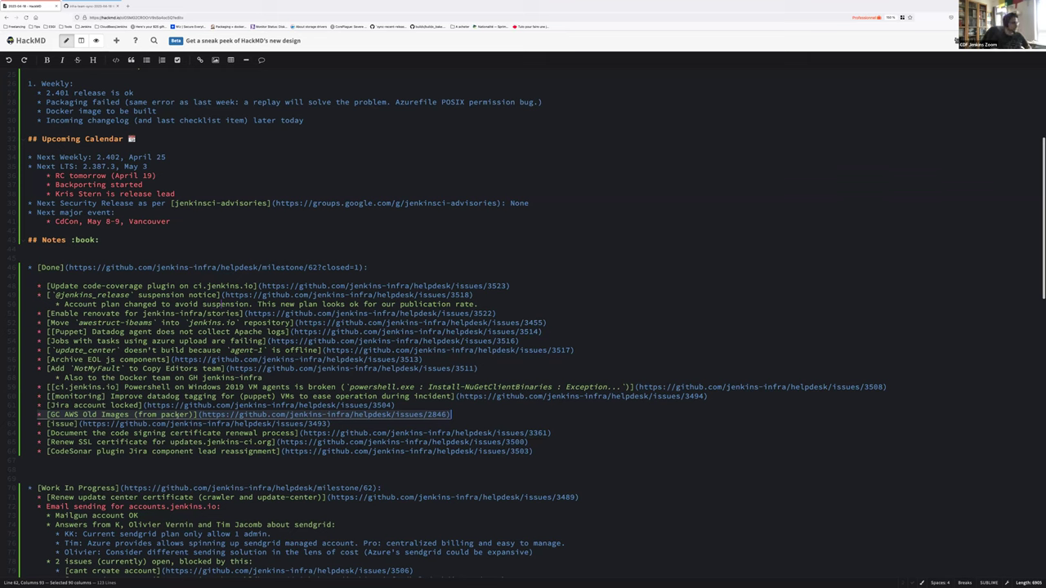
Step: Look over the Done list items and select the Renew SSL certificate item's issue link
click(179, 415)
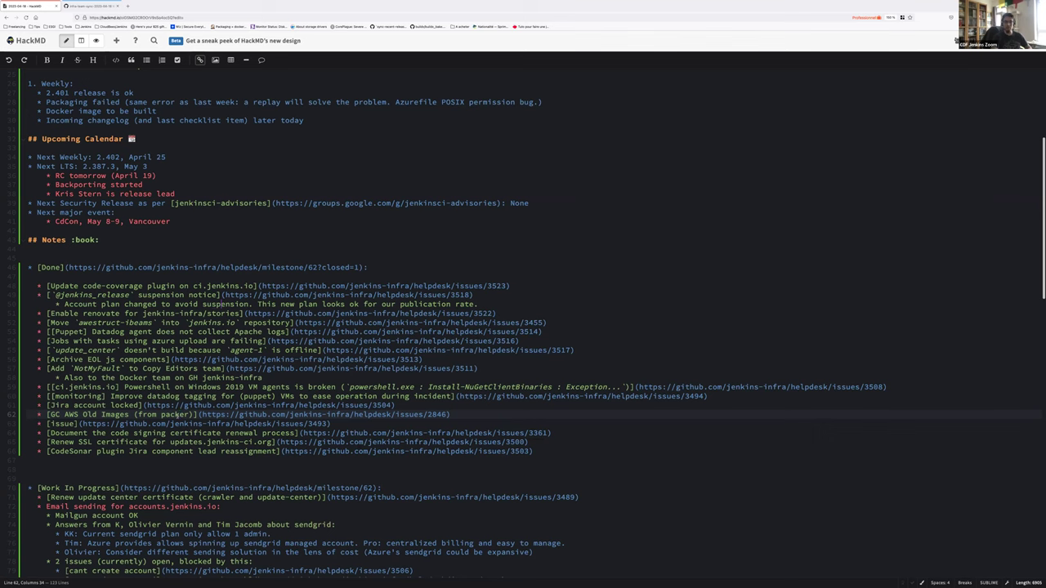
scroll(116, 421, down, 1)
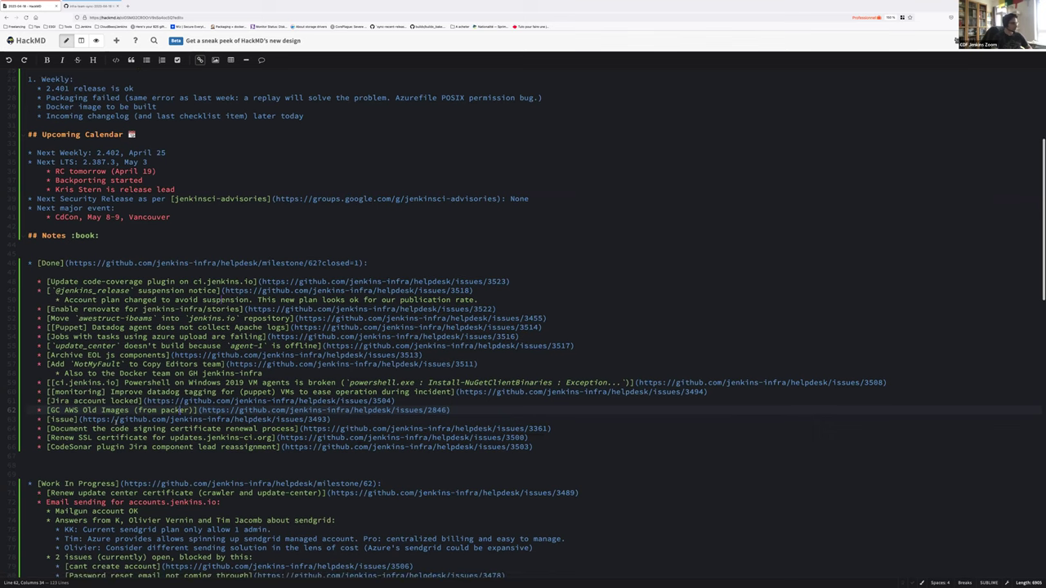
click(107, 419)
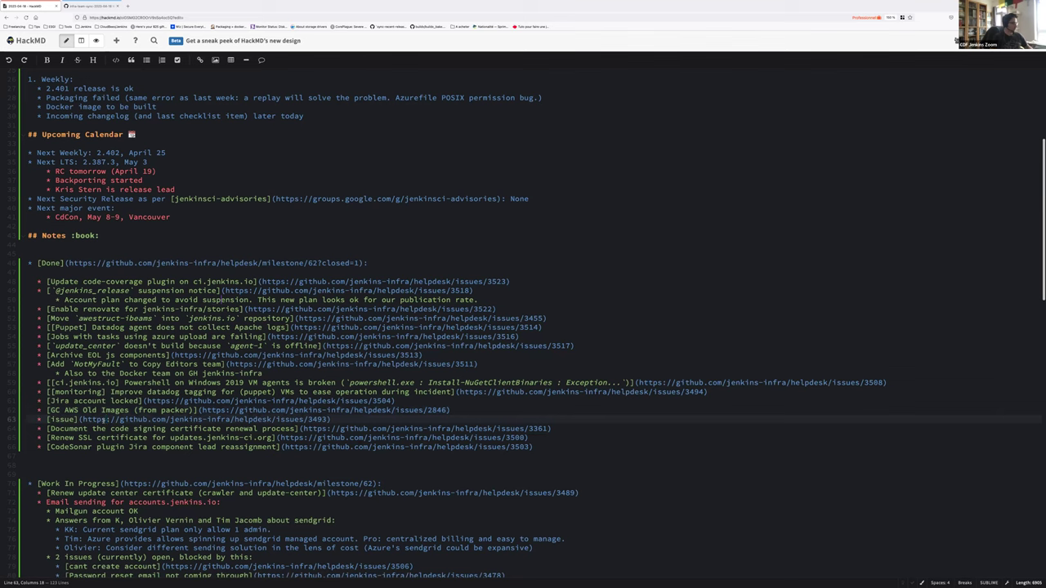
key(shift+End)
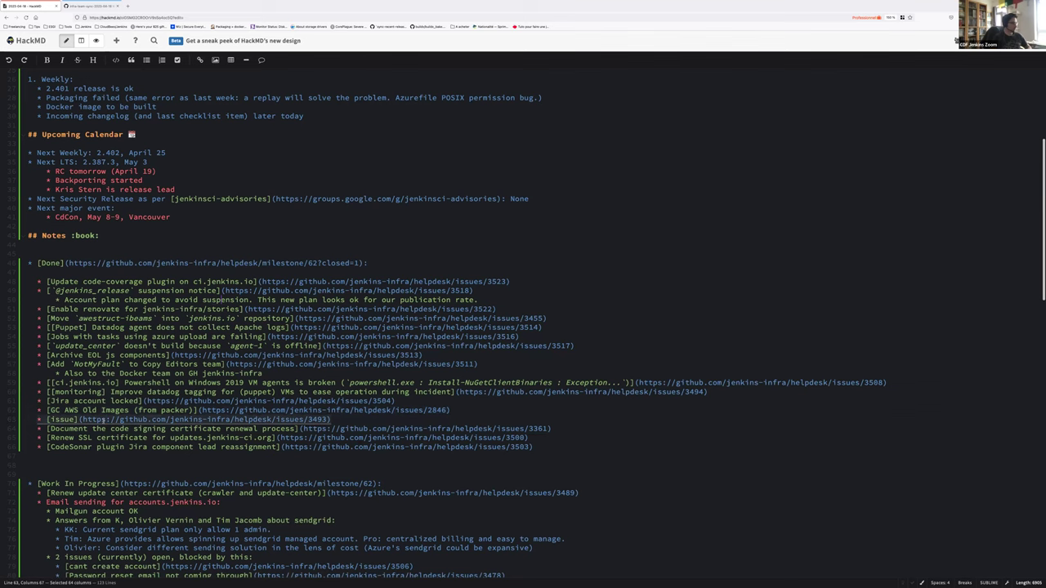
scroll(531, 324, down, 1)
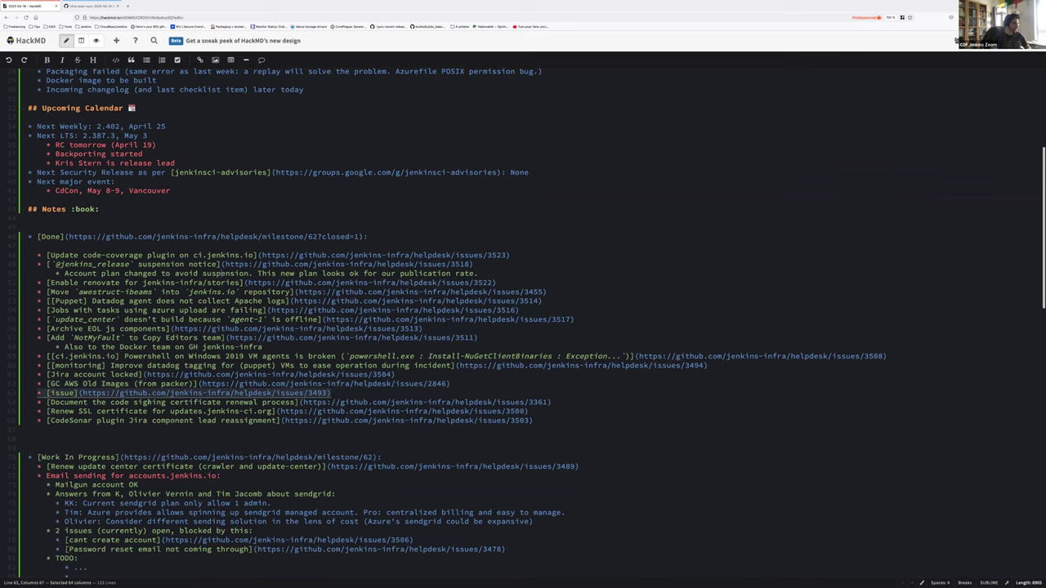
triple_click(163, 402)
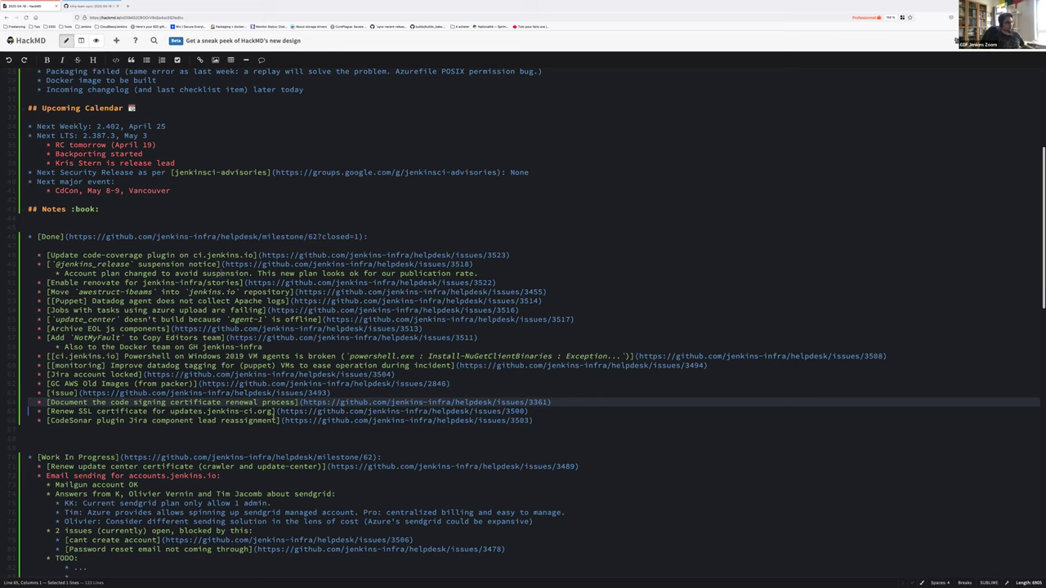
click(276, 411)
drag(276, 411, 526, 411)
key(ctrl+c)
Step: Load the copied Renew SSL issue link, GitHub issue #3500, in a new browser tab
key(ctrl+t)
key(ctrl+v)
key(Return)
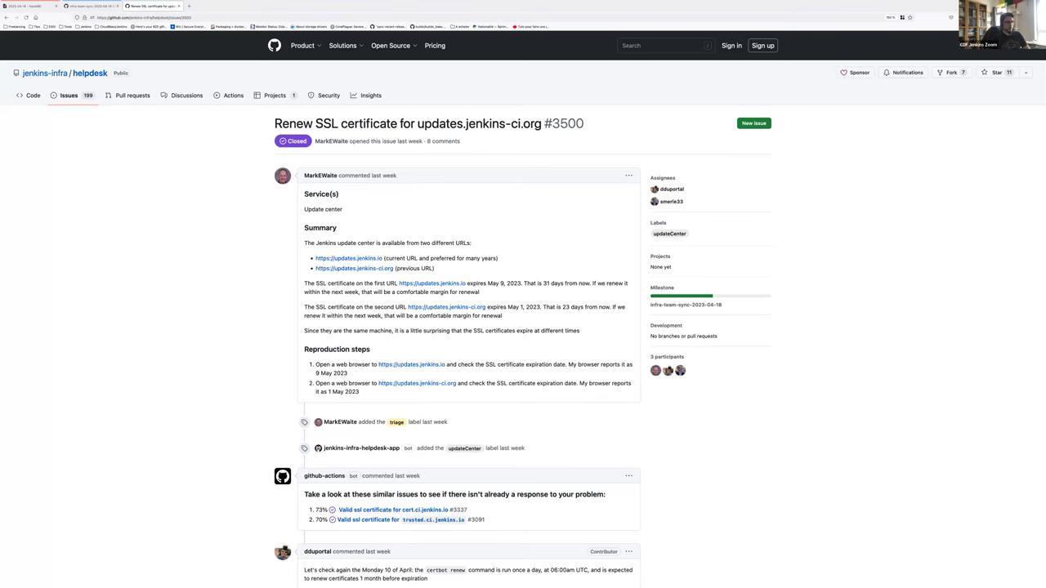
Step: Read through issue #3500's comments, then close its tab to return to the notes
scroll(227, 417, down, 5)
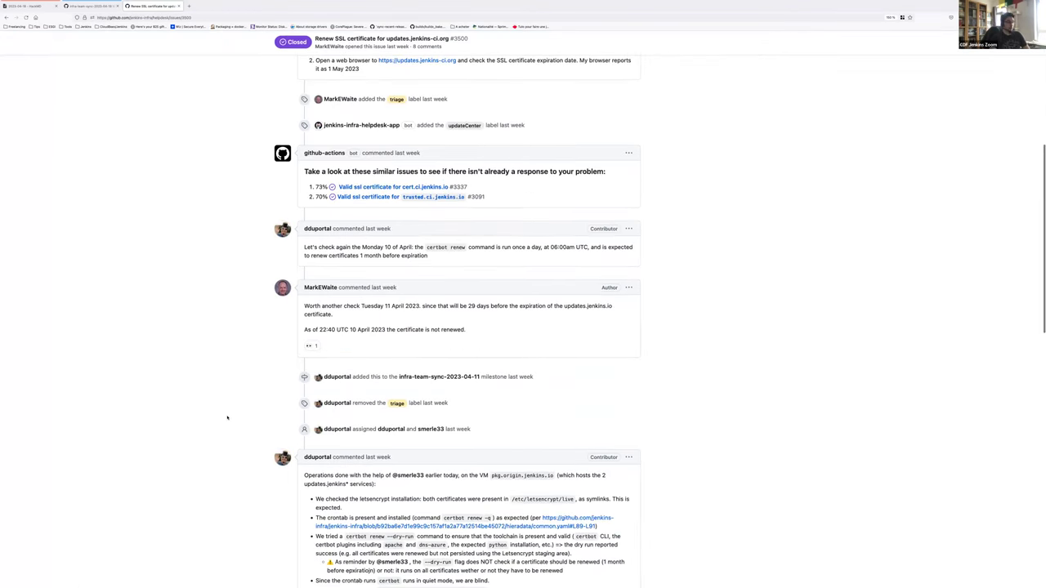
scroll(227, 417, down, 3)
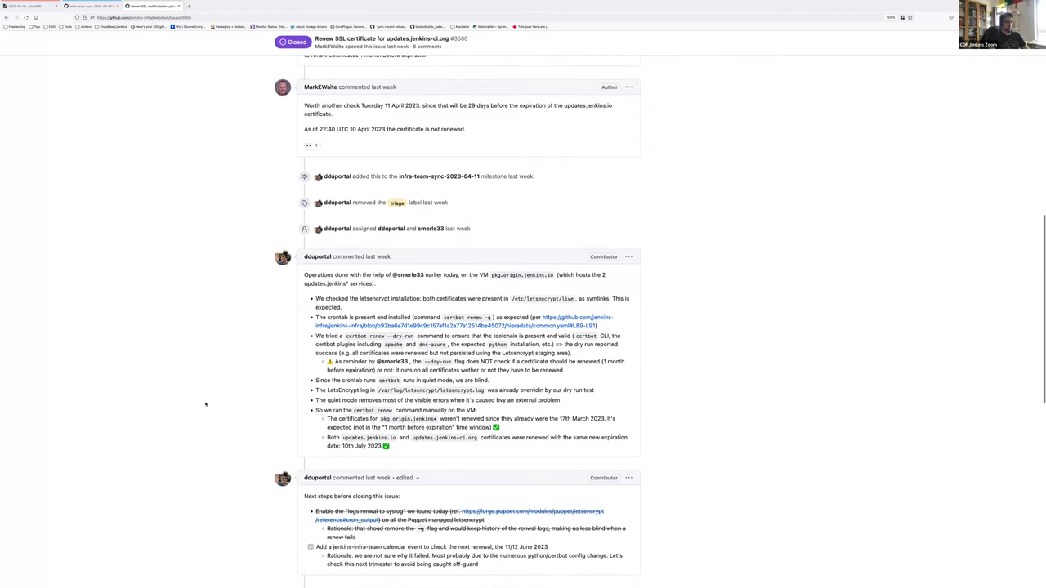
scroll(205, 404, down, 2)
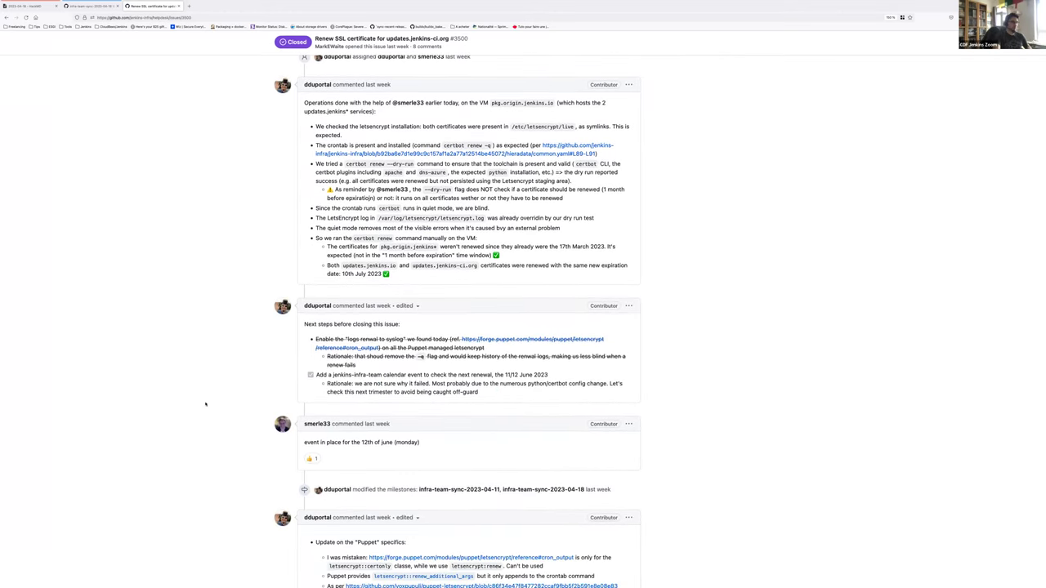
scroll(205, 403, down, 1)
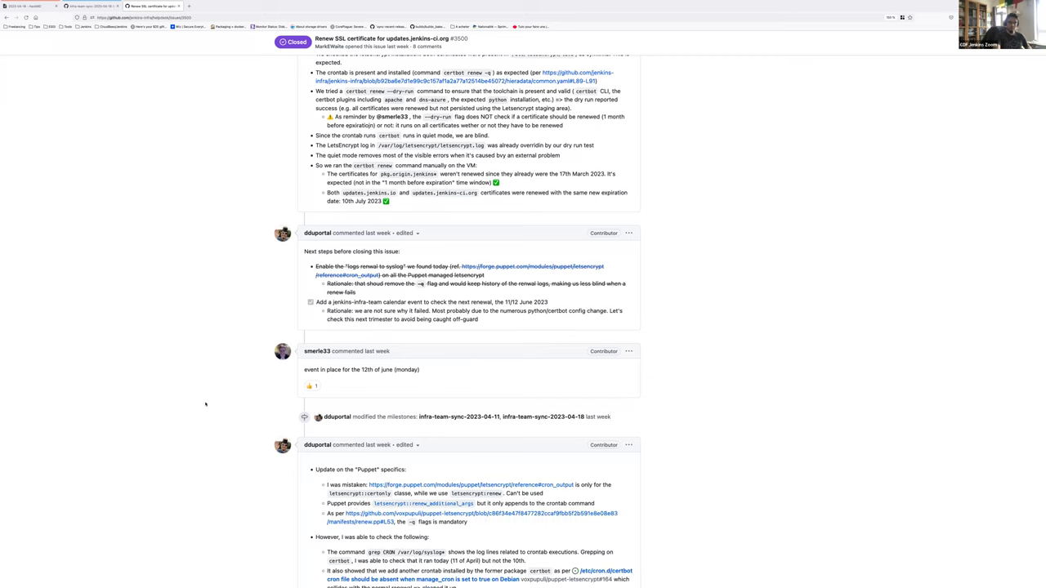
scroll(205, 403, down, 2)
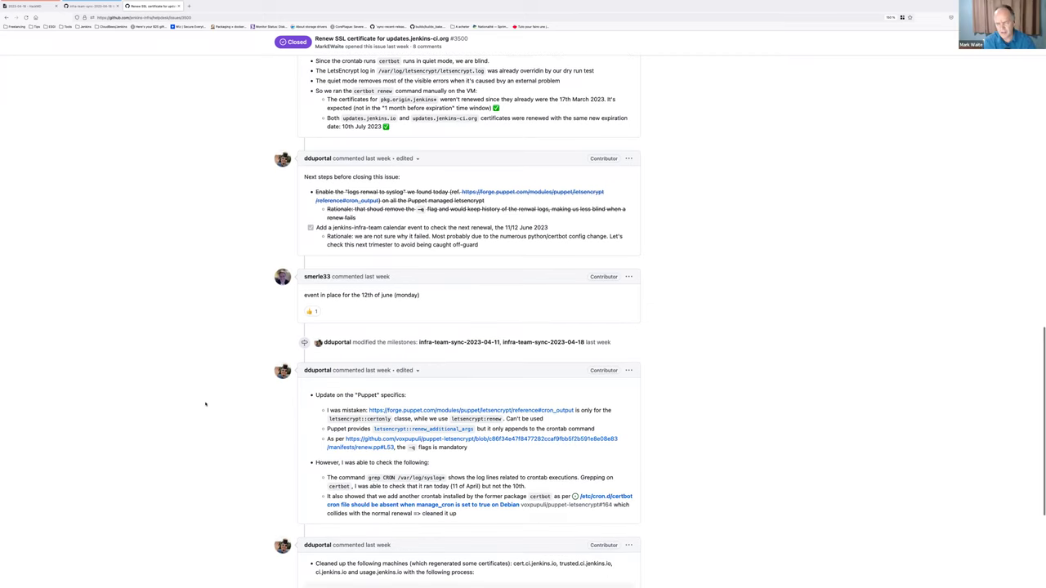
scroll(205, 403, down, 1)
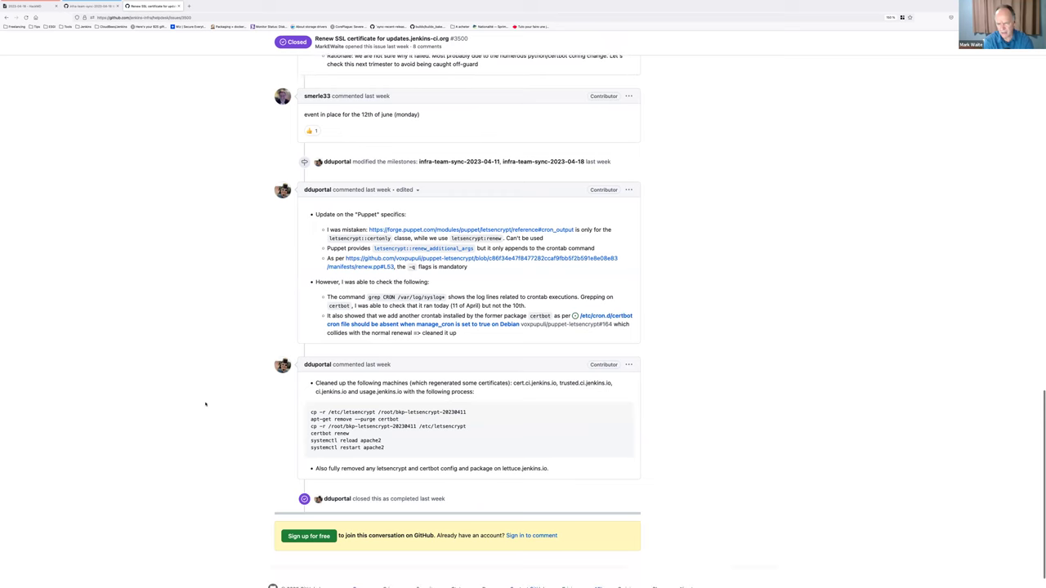
scroll(205, 404, up, 1)
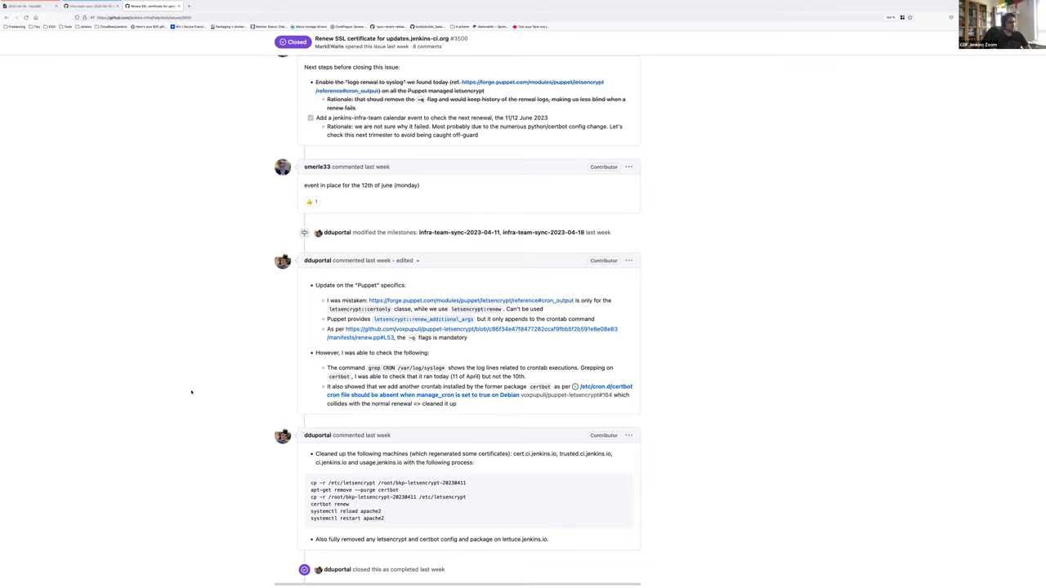
scroll(191, 392, down, 1)
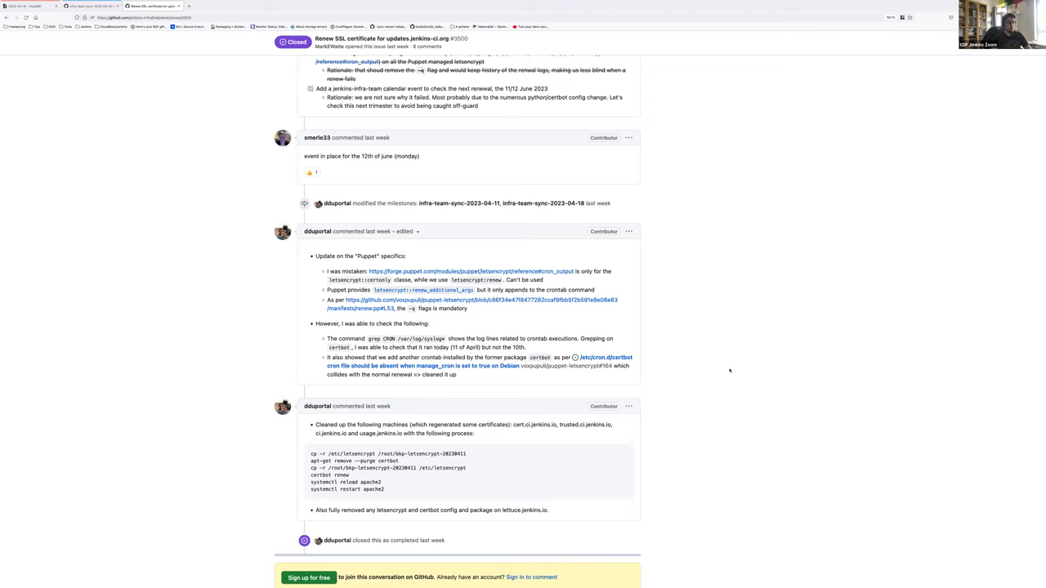
mouse_move(608, 361)
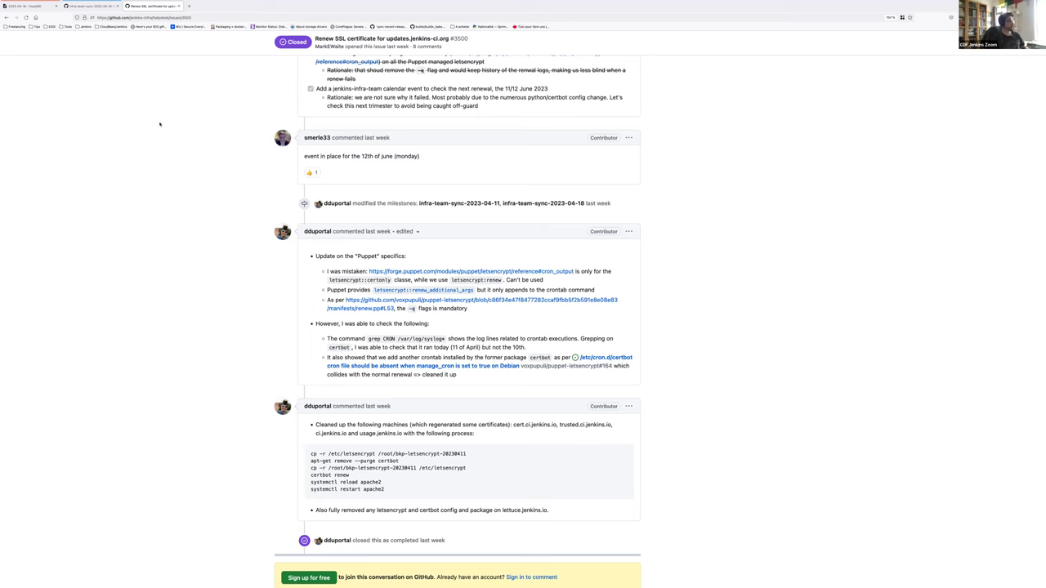
key(super+w)
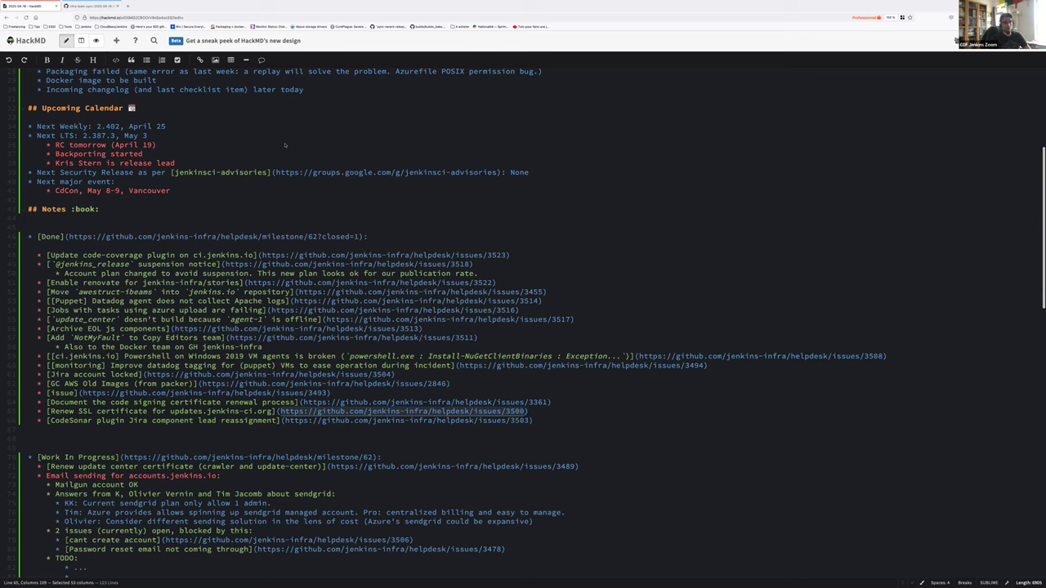
Step: Delete the extra empty line between the Done list and Work In Progress
click(552, 402)
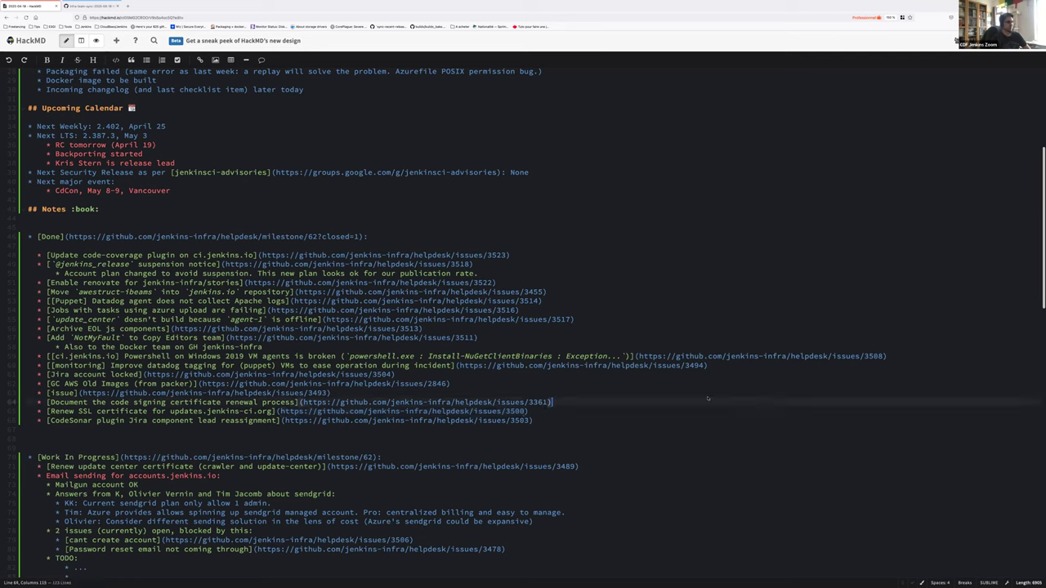
click(282, 421)
click(196, 440)
key(BackSpace)
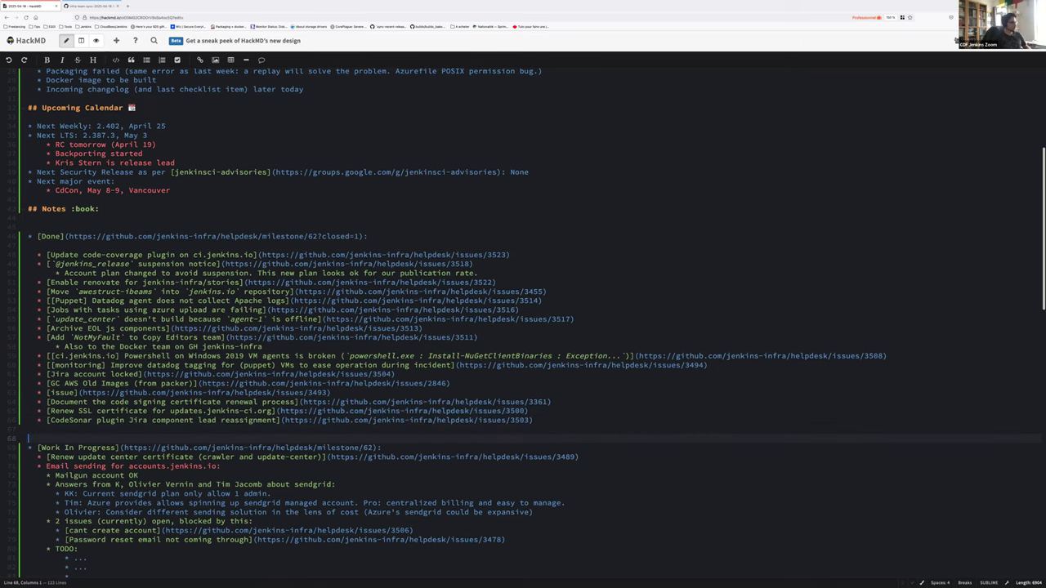
Step: Move down to the Renew update center certificate item in Work In Progress
scroll(196, 440, down, 2)
key(Down)
scroll(215, 414, down, 1)
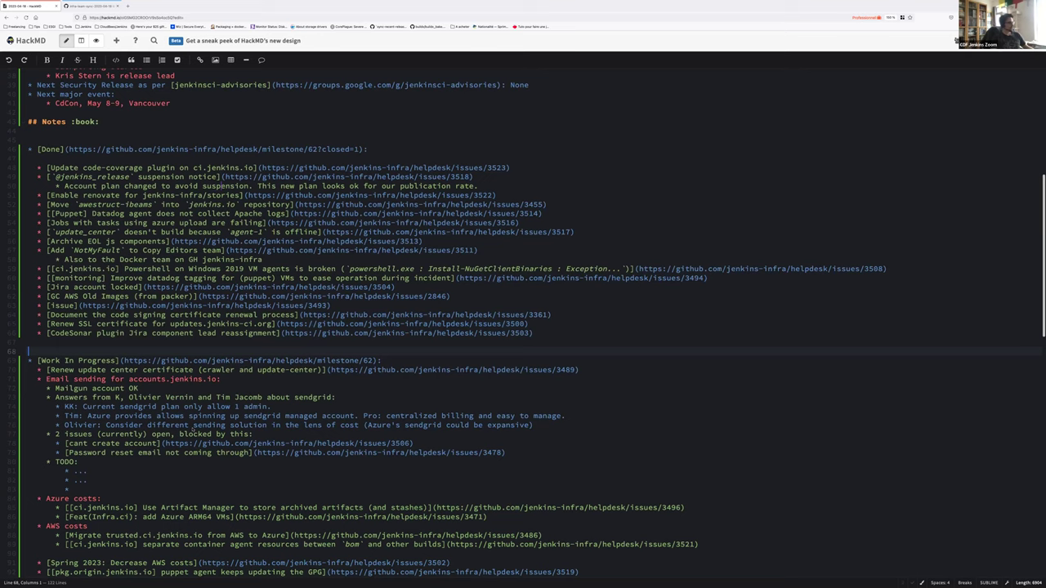
scroll(194, 428, down, 3)
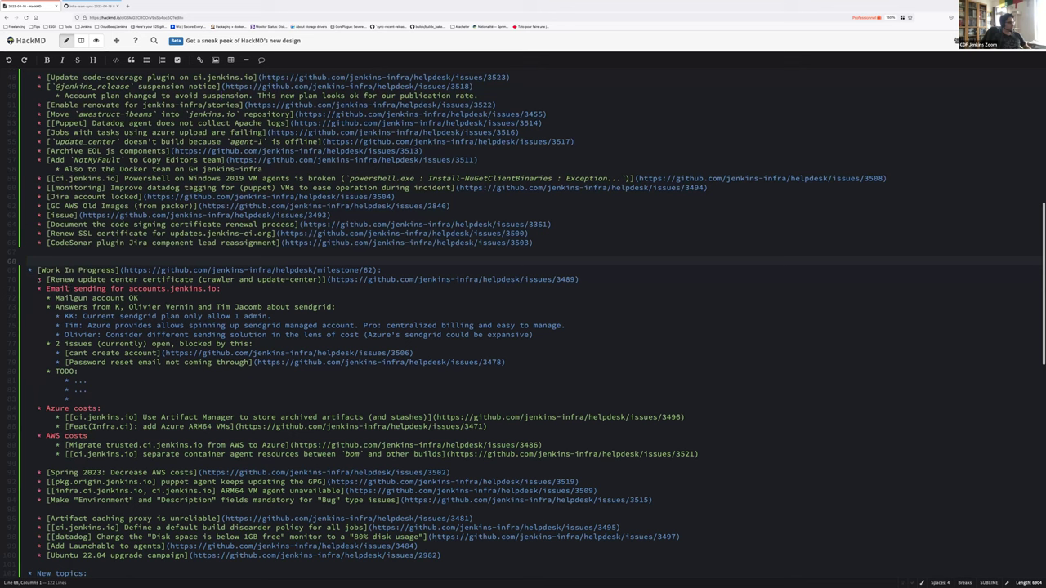
click(38, 279)
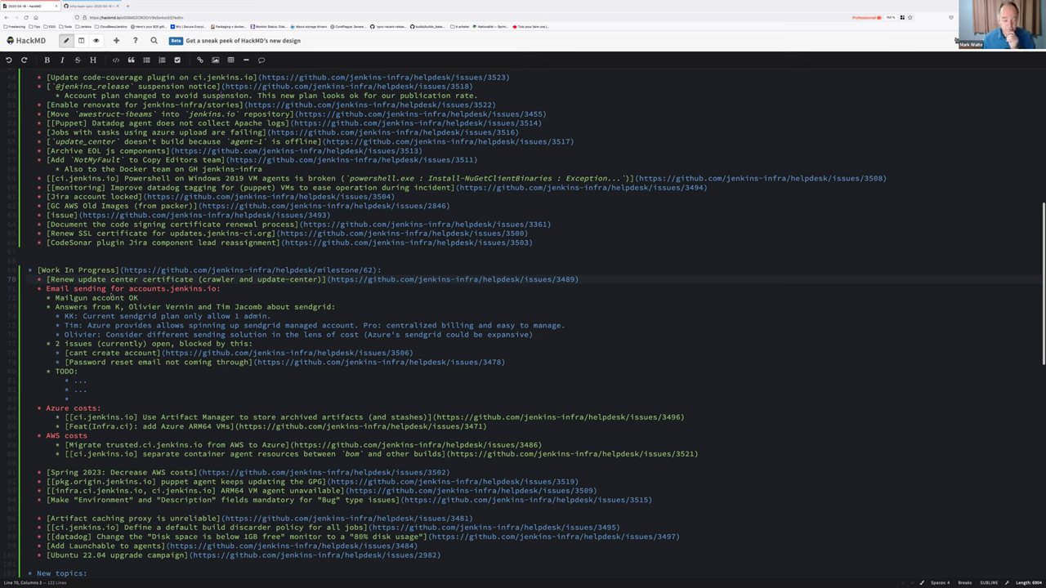
Step: Add a sub-bullet under Renew update center certificate noting a certificate generation request
click(589, 281)
key(Return)
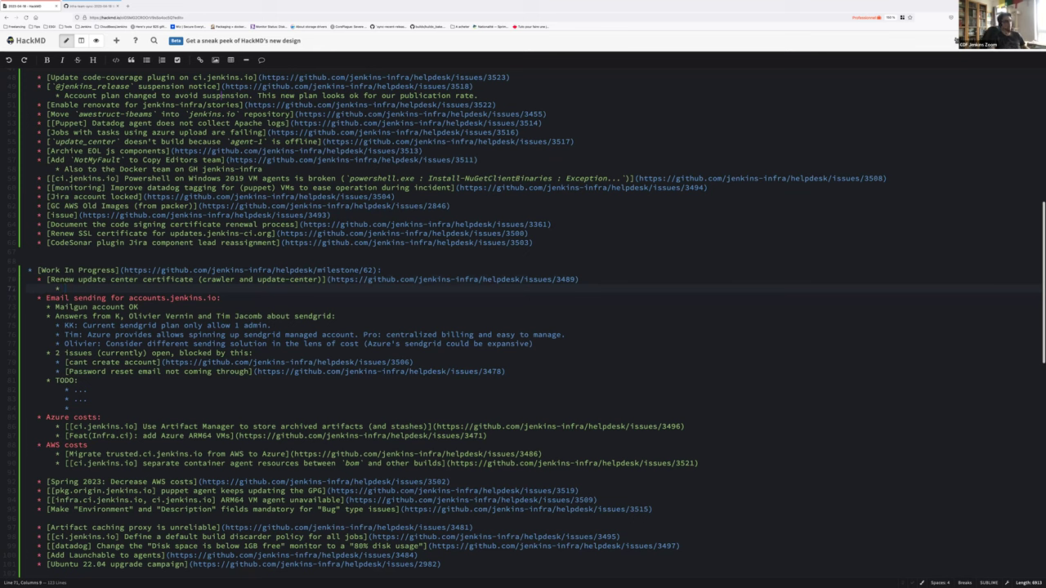
text(Asked O)
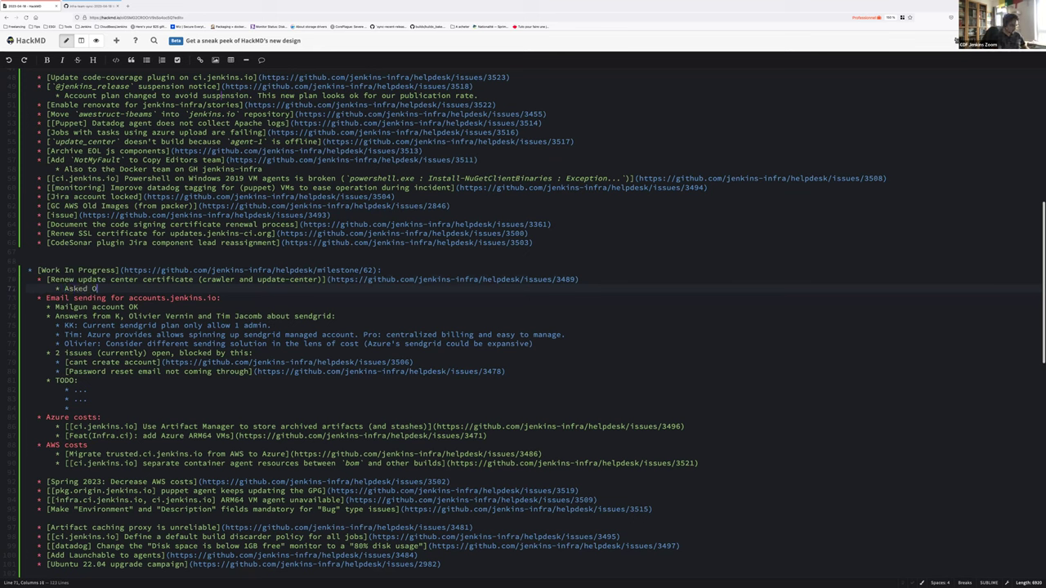
text(livier to generate certificate for us)
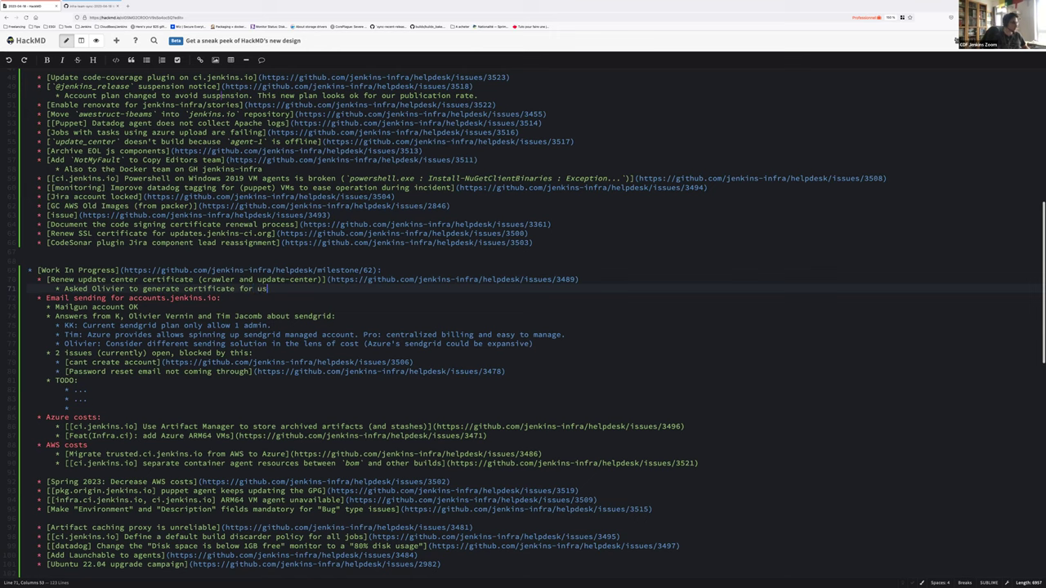
Step: Add a second sub-bullet about asking the board whether a team member may hold the CA key
key(Return)
text(Oli)
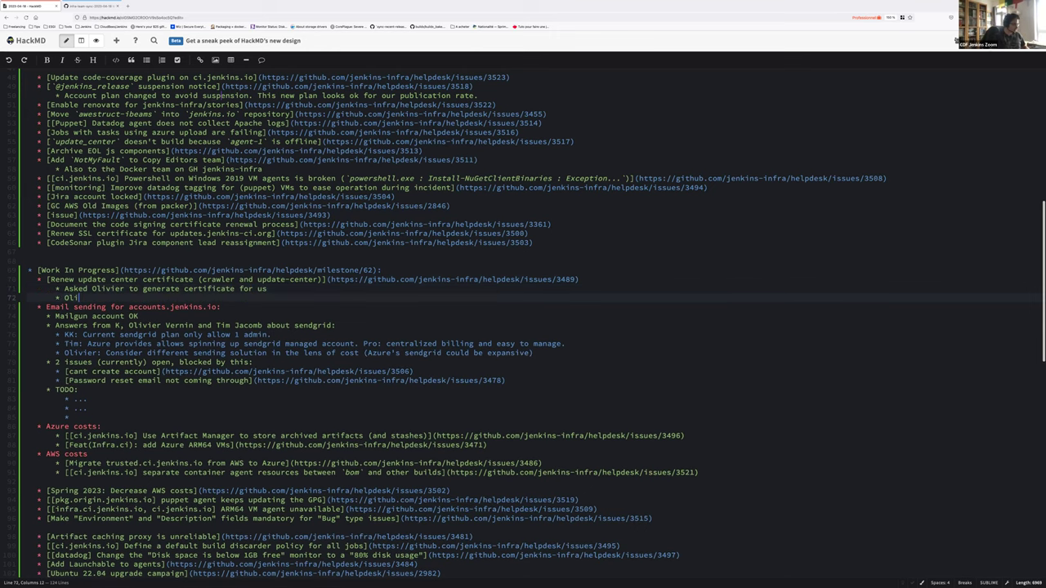
key(ctrl+shift+Left)
text(Asking the board if Damien)
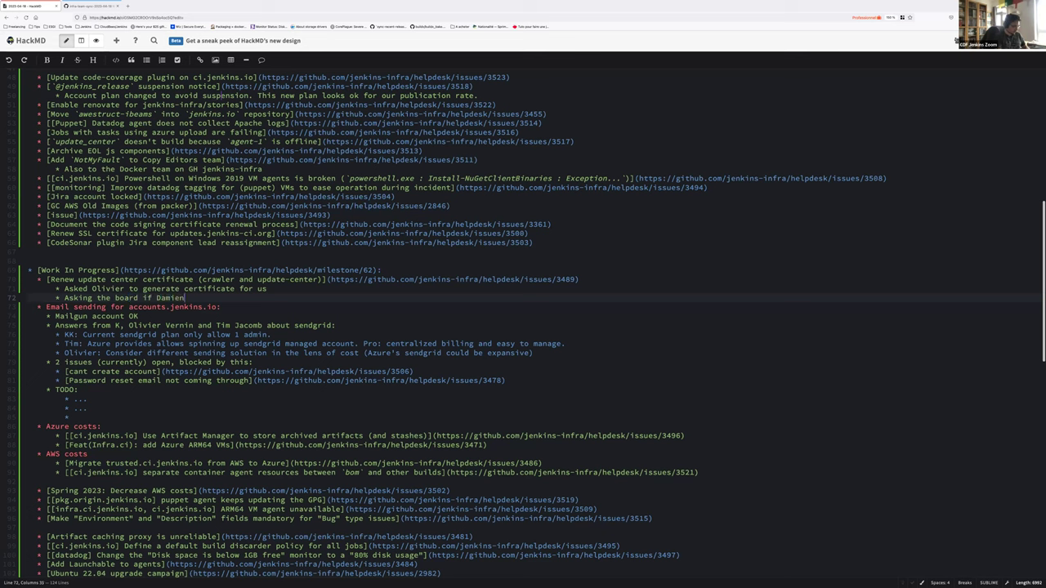
text( may have the )
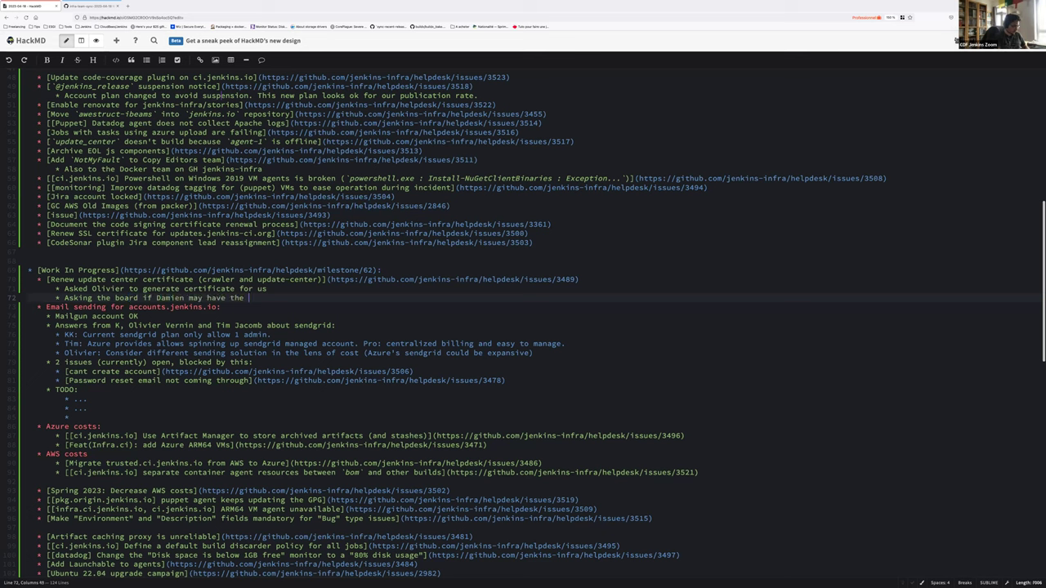
text(CA key (along with KK, Oleg and Olivier)
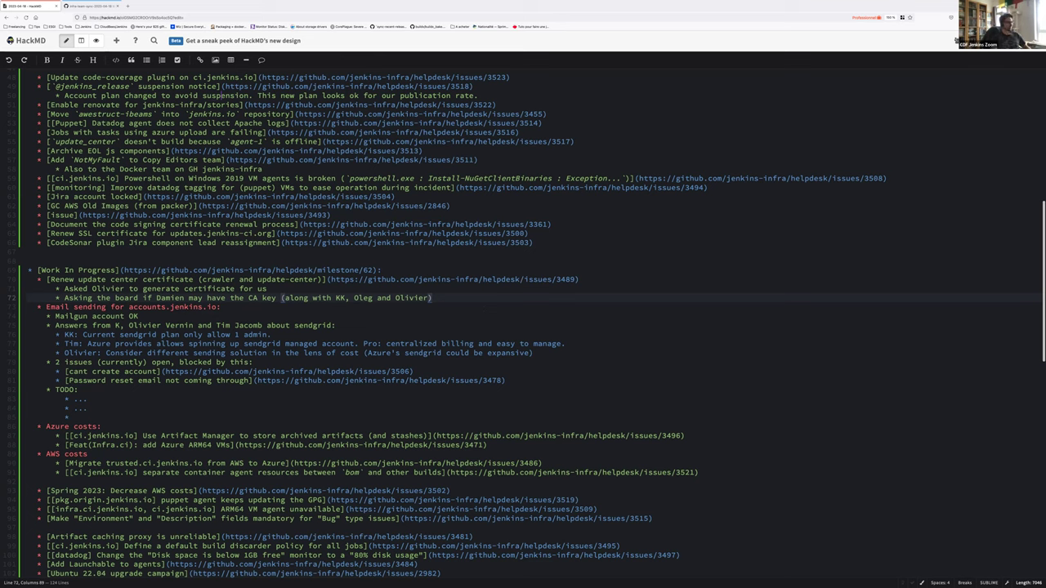
Step: Select the 'Email sending for accounts.jenkins.io' heading
key(Up)
key(Up)
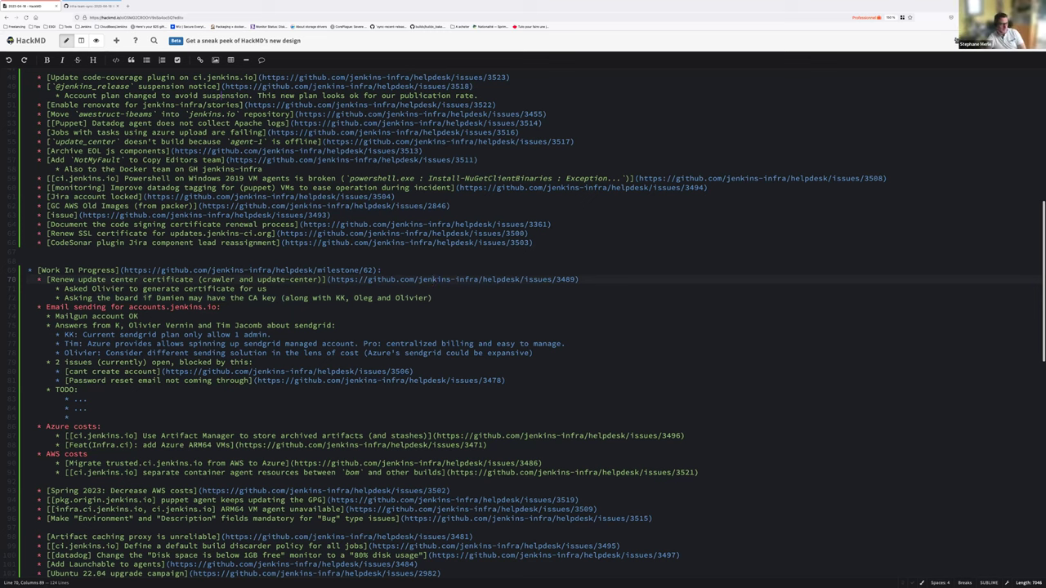
key(Down)
key(Down)
key(Down)
key(Home)
key(shift+End)
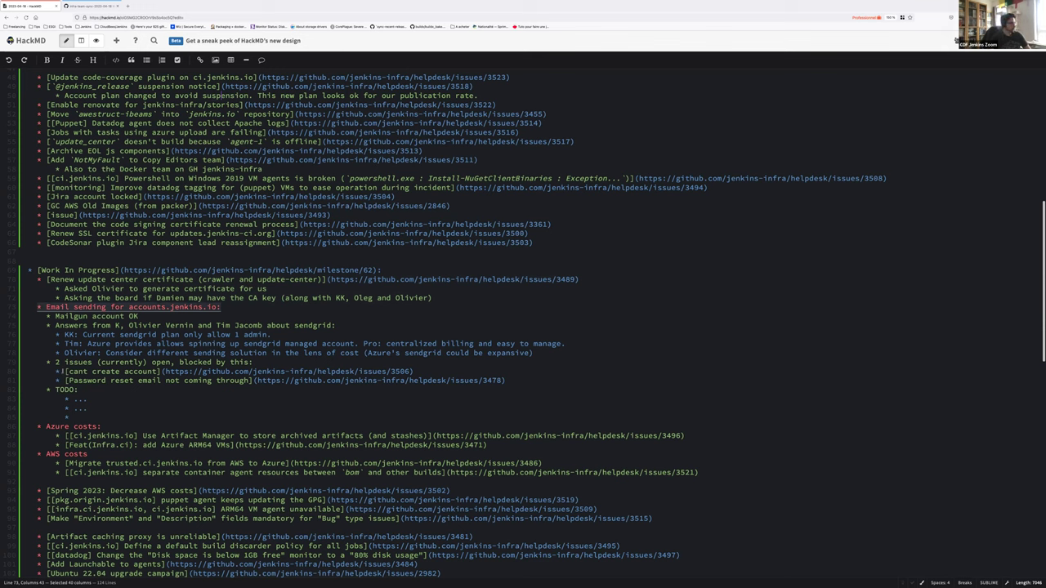
drag(30, 370, 509, 381)
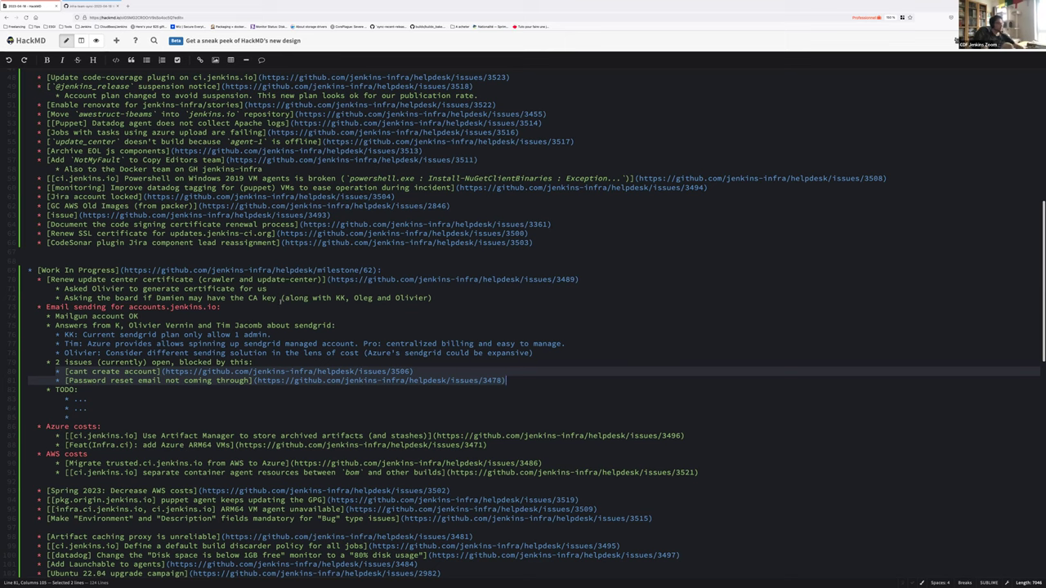
Step: Nest a note under Mailgun account OK: a free account's shared IP could be blocked by some provider
click(269, 315)
key(Return)
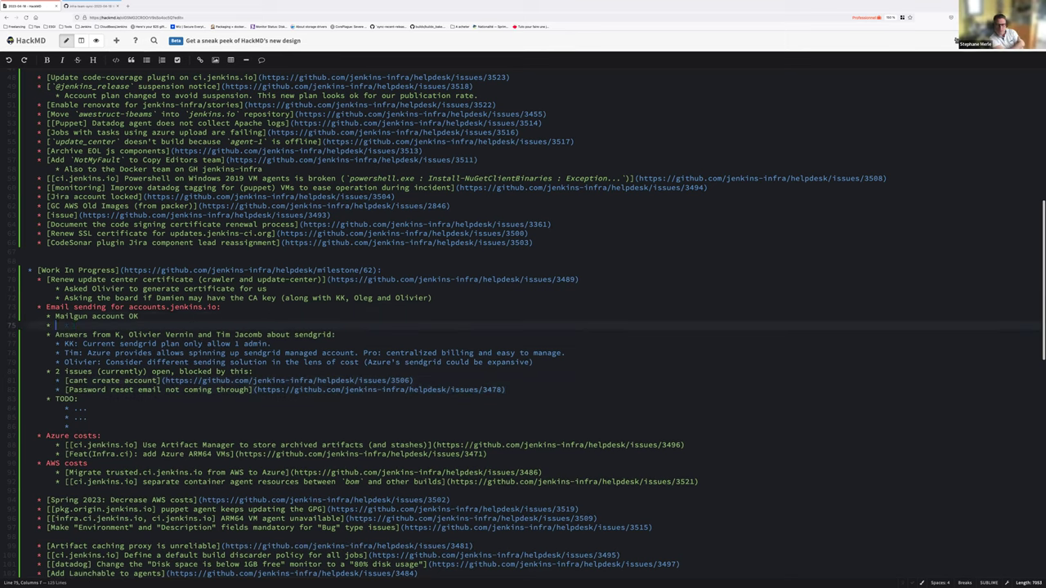
key(Tab)
text(Risk with a "free)
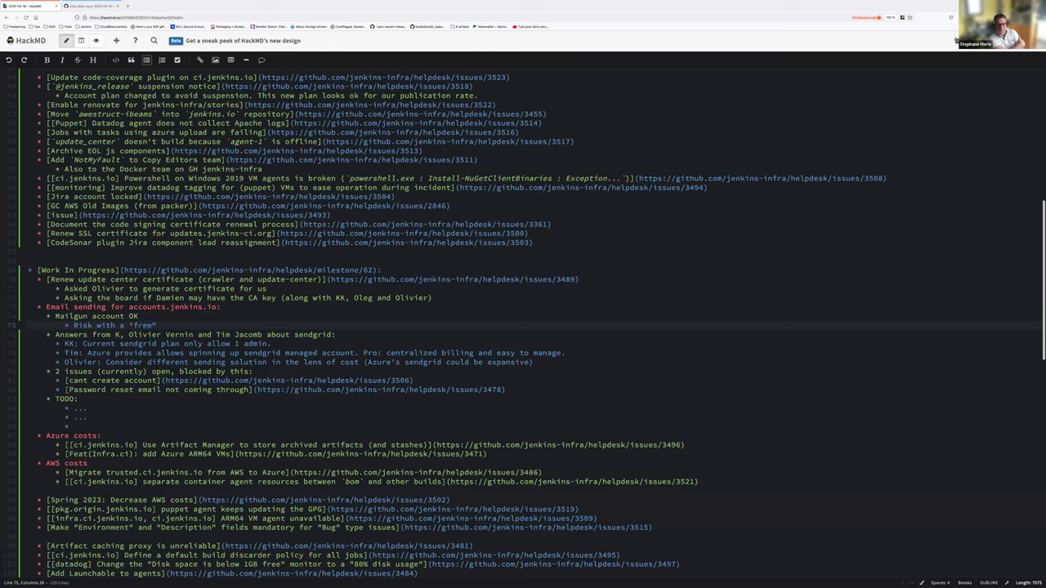
text( account": as per Olivier Vernin, it uses "sh)
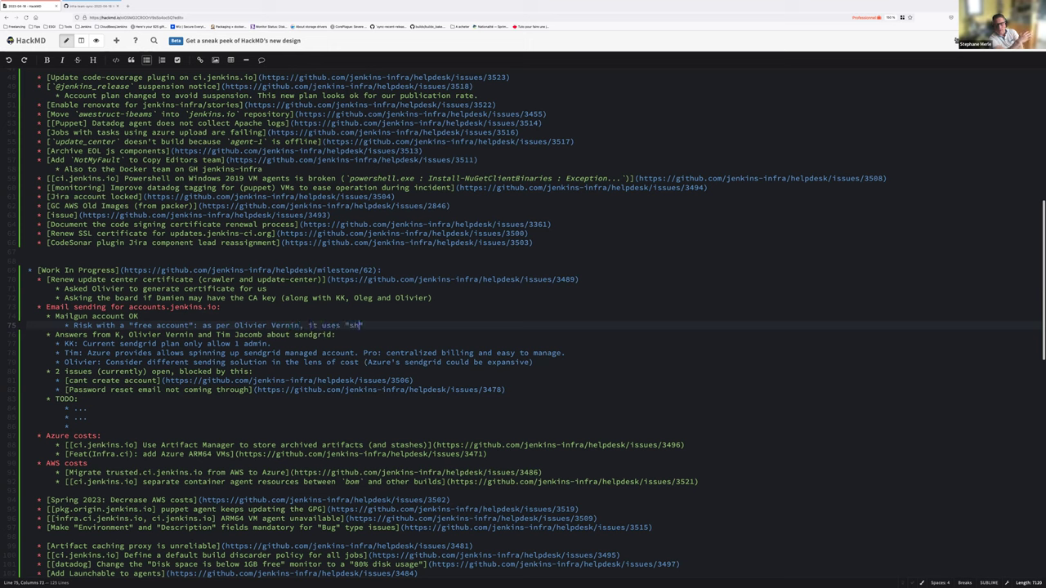
text(ared IP")
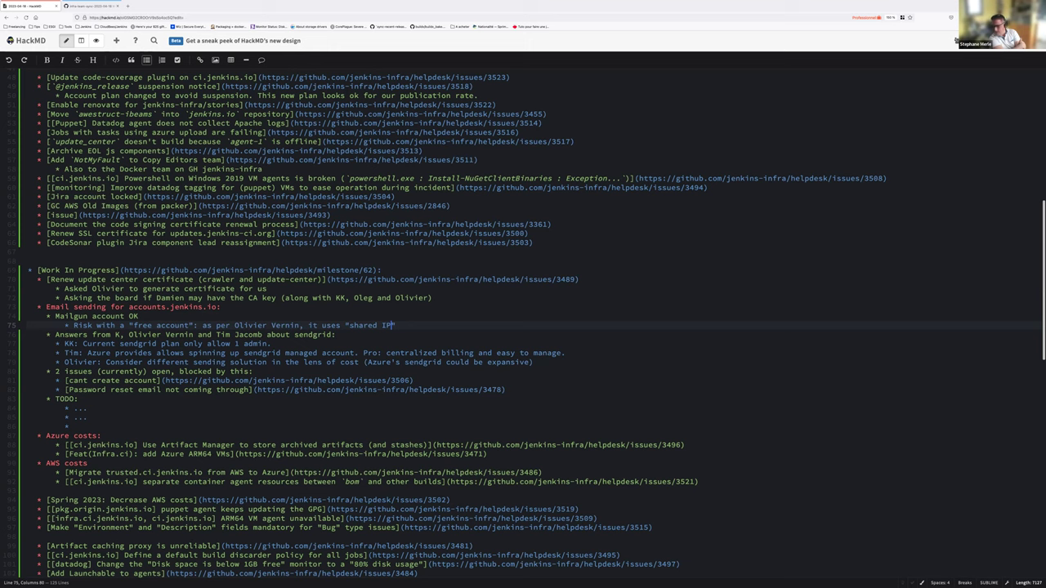
text( that could be)
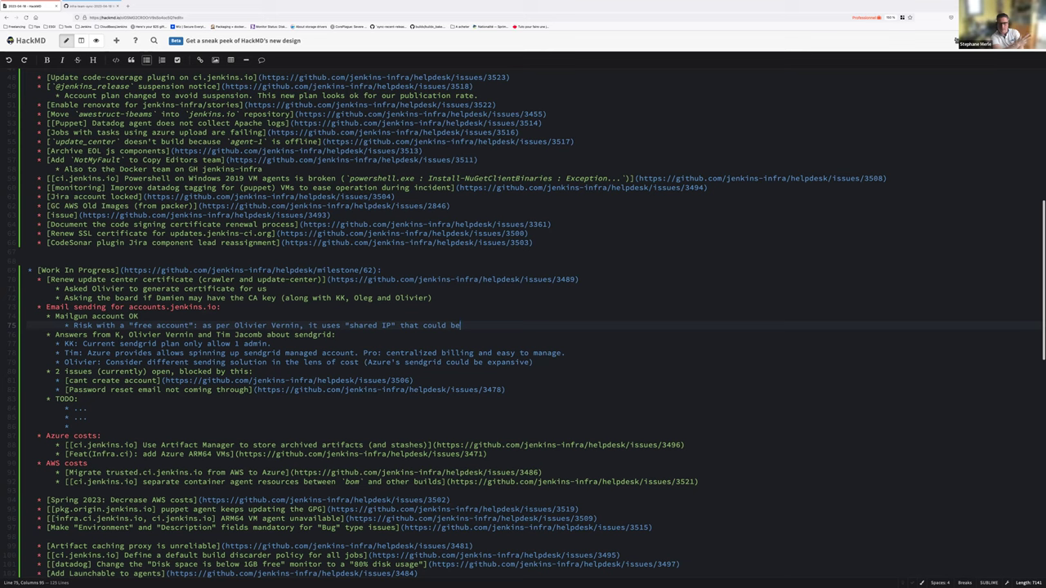
key(Down)
key(Down)
key(Down)
key(Up)
key(Up)
key(Up)
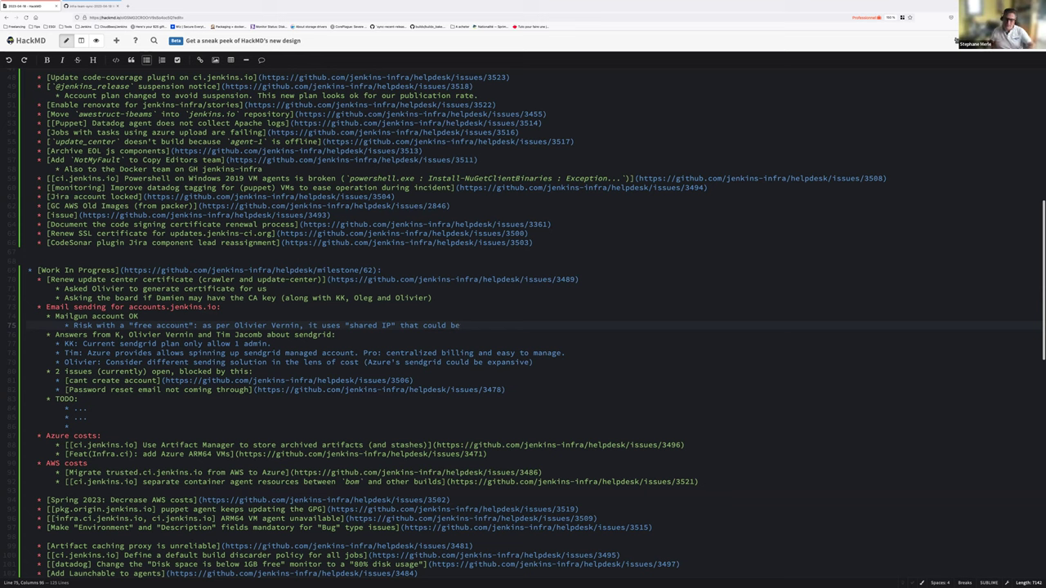
text(b)
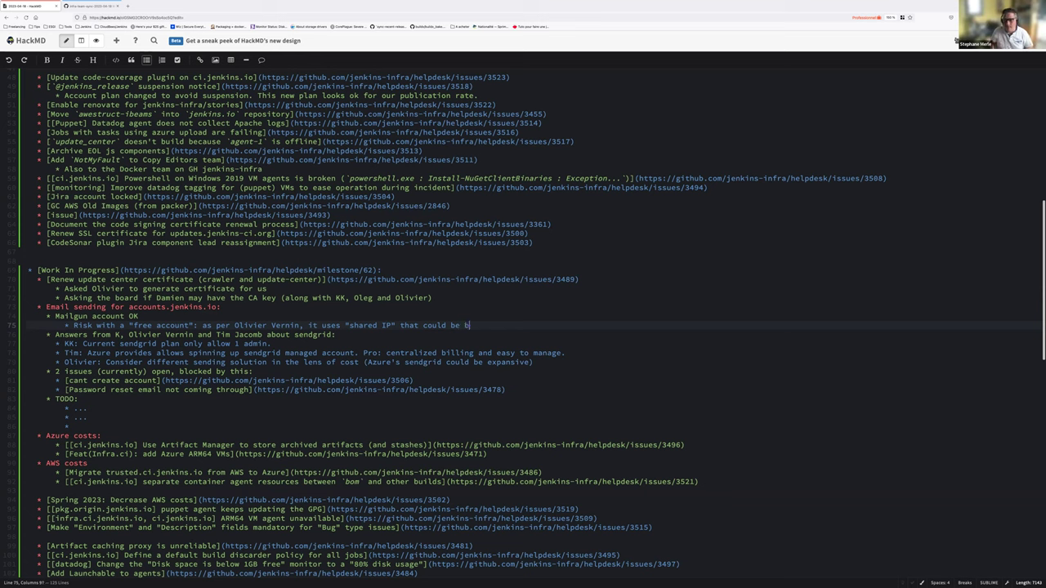
text(locked by)
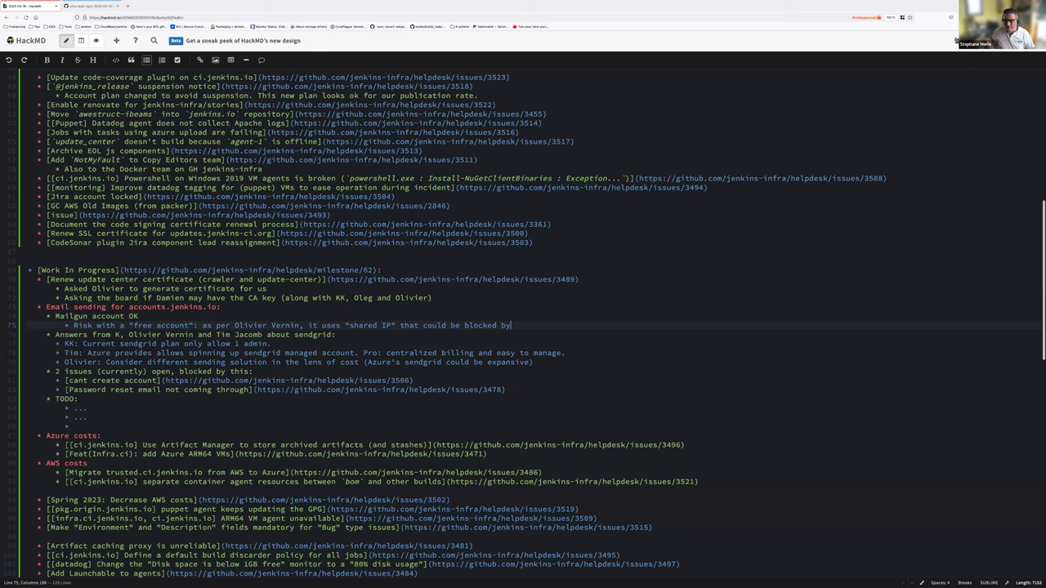
text( some provider)
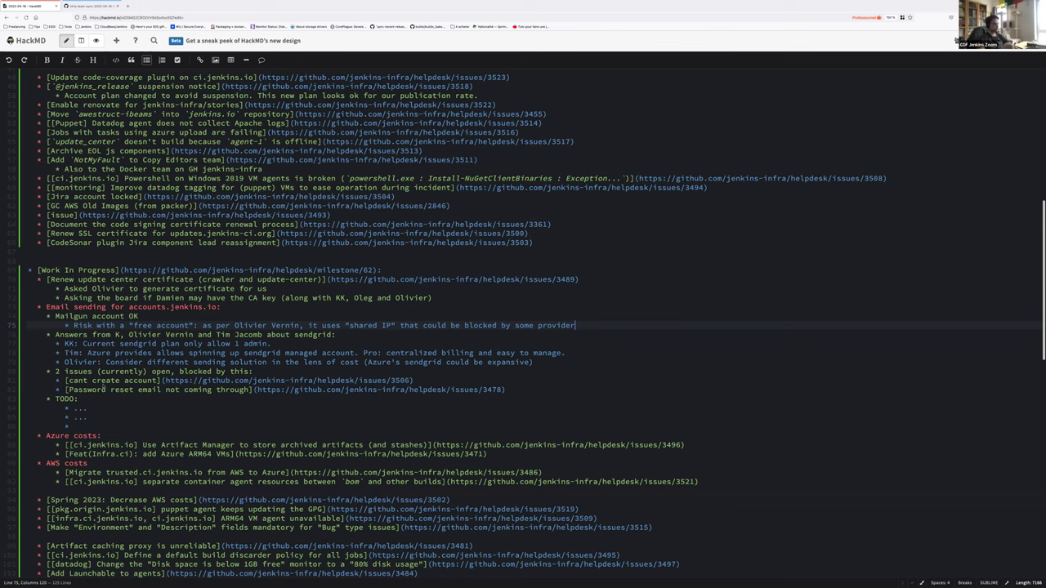
Step: Delete the empty TODO heading and its placeholder bullets so Azure costs follows directly
click(83, 408)
click(81, 428)
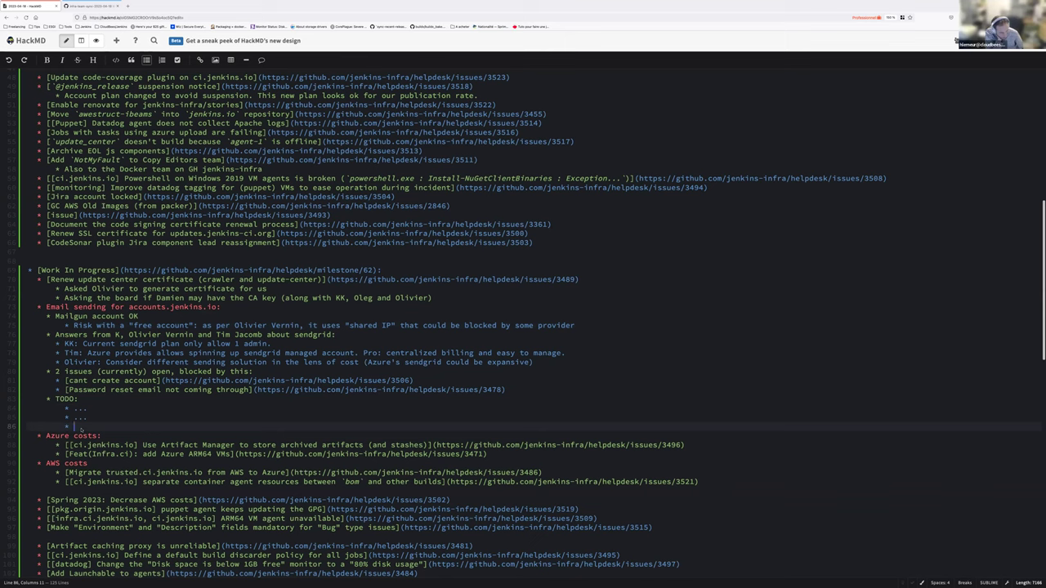
drag(82, 428, 26, 399)
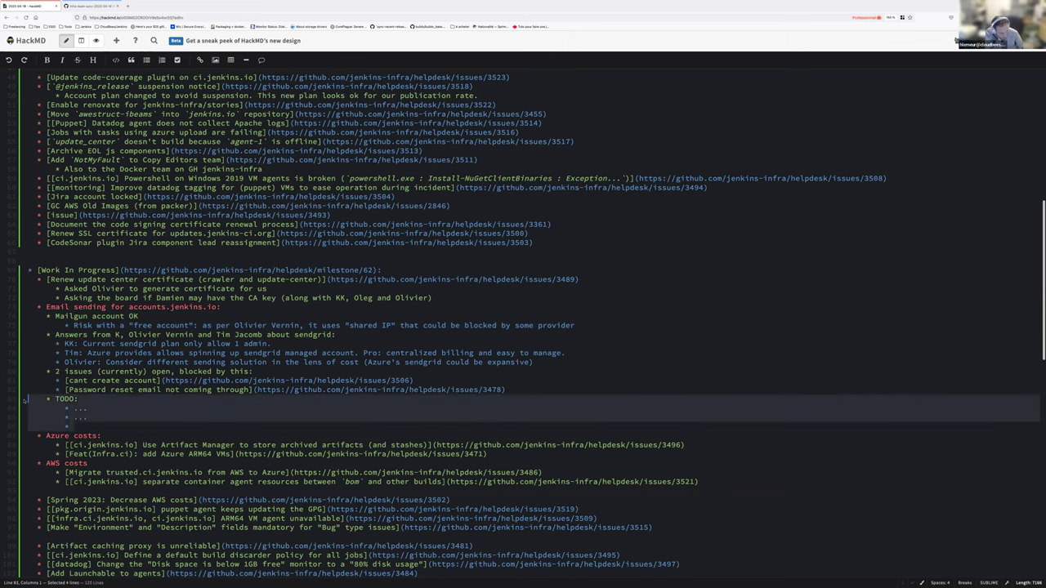
key(BackSpace)
key(BackSpace)
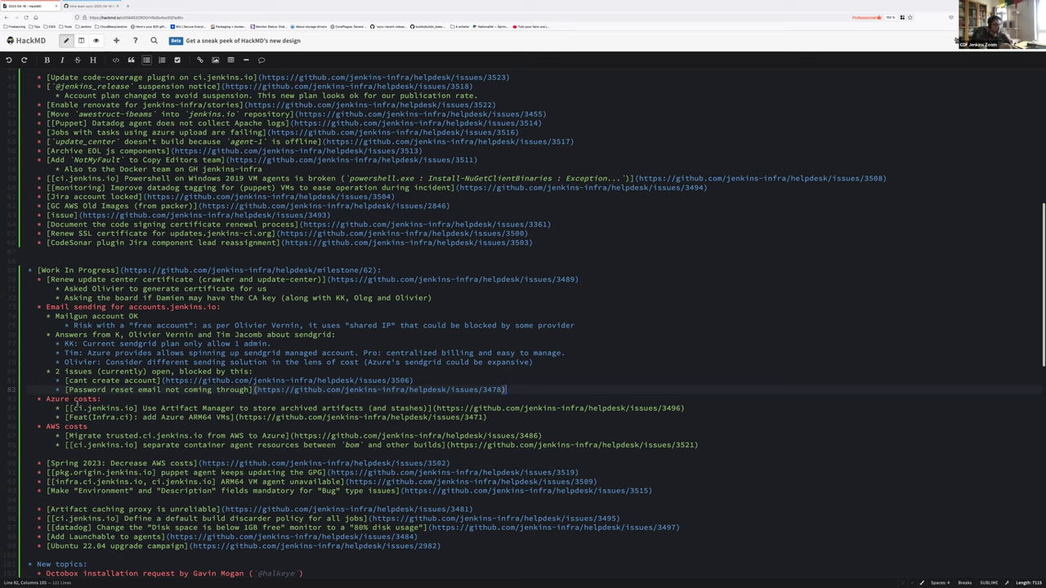
click(74, 399)
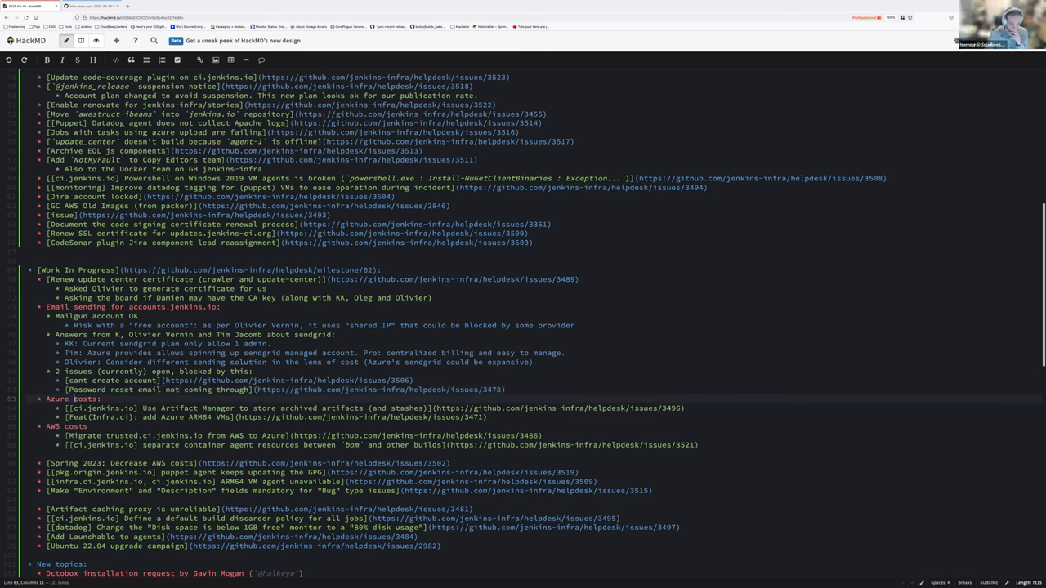
Step: Select the three Azure costs lines listing issues #3496 and #3471
key(Home)
key(shift+Down)
key(shift+Down)
key(shift+End)
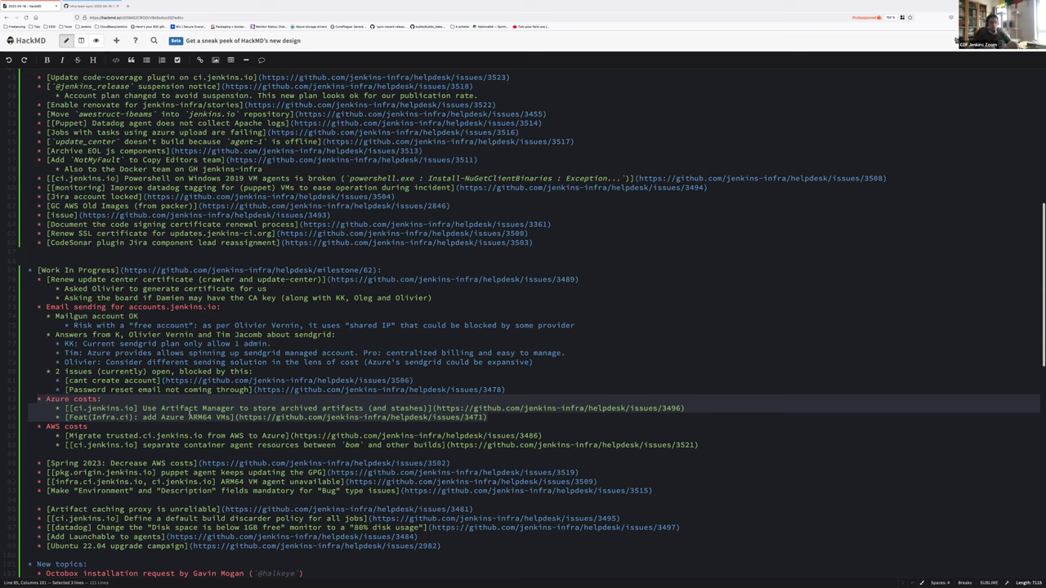
Step: Copy the issue 3496 link from the Azure costs notes and load it in a new tab
click(189, 416)
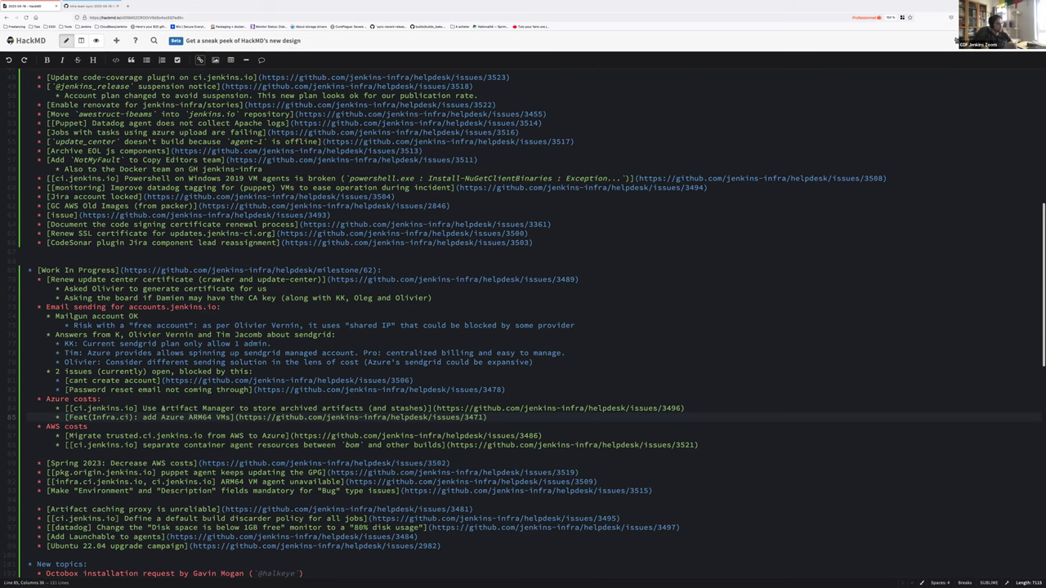
click(162, 408)
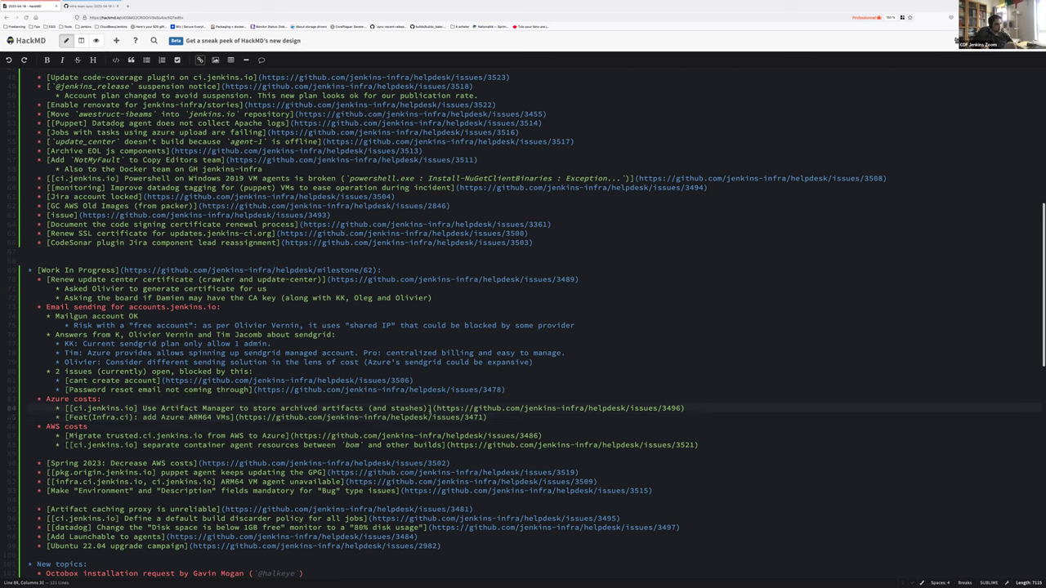
click(433, 408)
drag(435, 407, 683, 408)
key(ctrl+c)
key(ctrl+t)
key(ctrl+v)
key(Return)
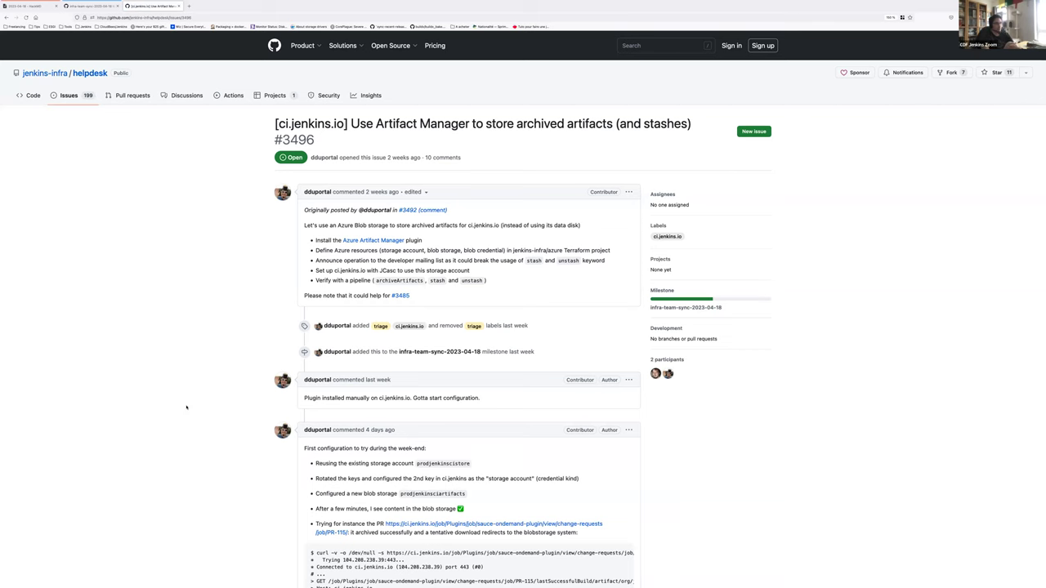
Step: Scroll issue #3496 down to its latest status comment on the Azure SDK retry and S3 options
scroll(187, 407, down, 5)
scroll(186, 407, down, 15)
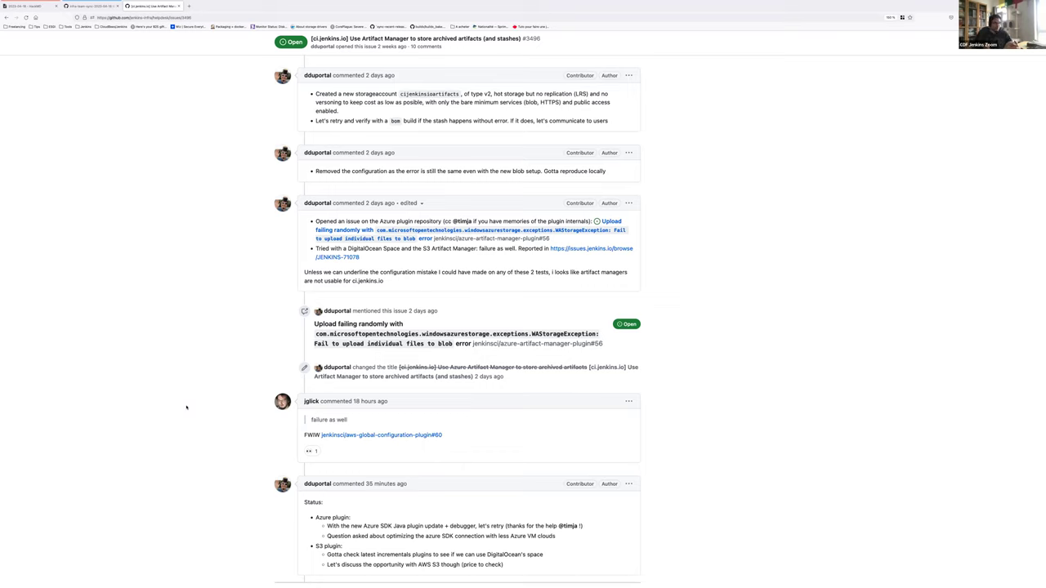
Step: Read the rest of issue #3496's status comments, then go back to the HackMD meeting notes
scroll(187, 407, down, 2)
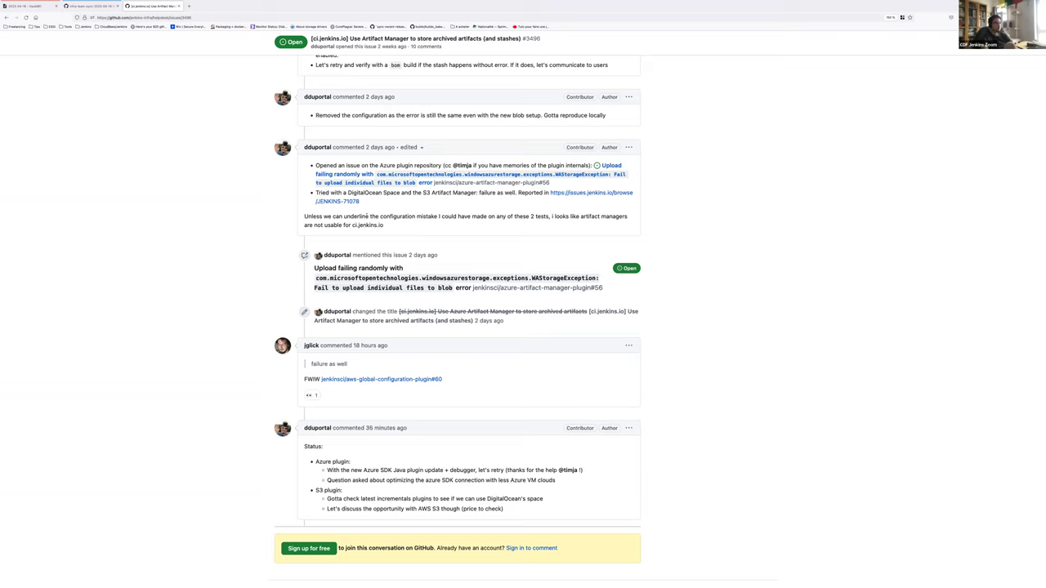
click(33, 6)
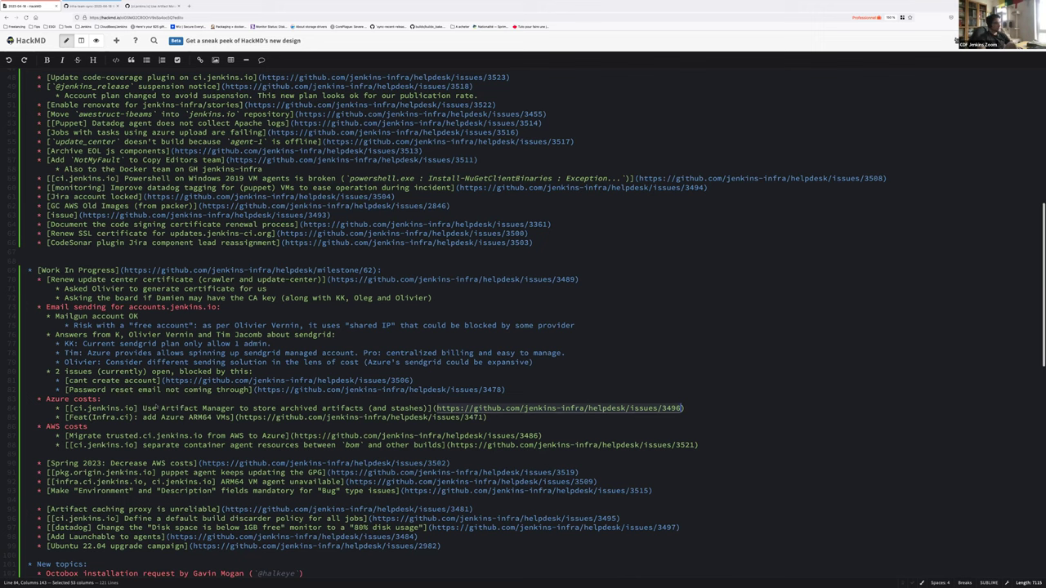
Step: Add the bullet 'Spot instance for Azure VM agents of ci.jenkins.io (ATH or projects needing Docker)'
click(560, 418)
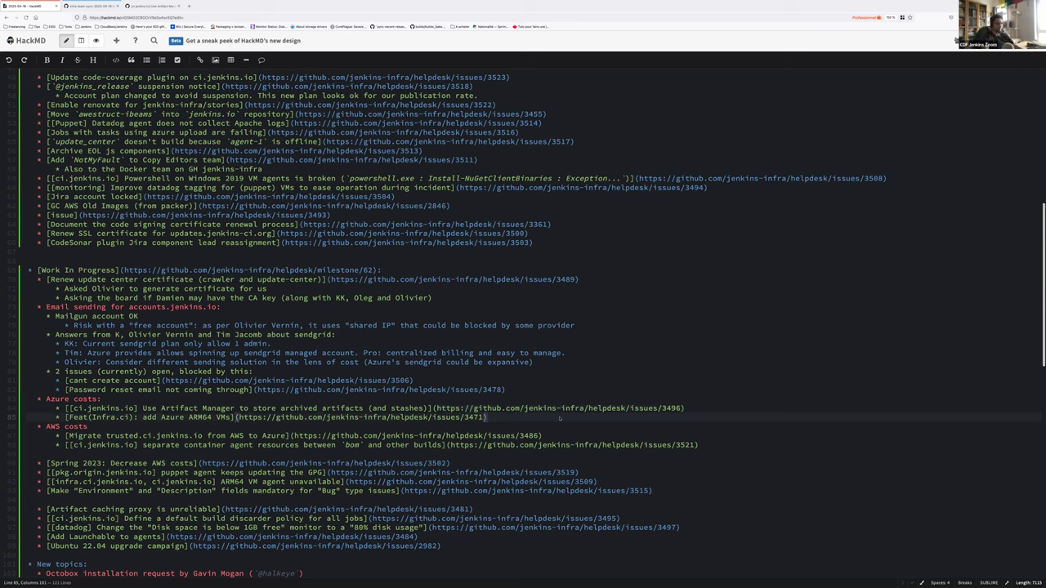
key(Return)
text(Spot instance for Azure VM)
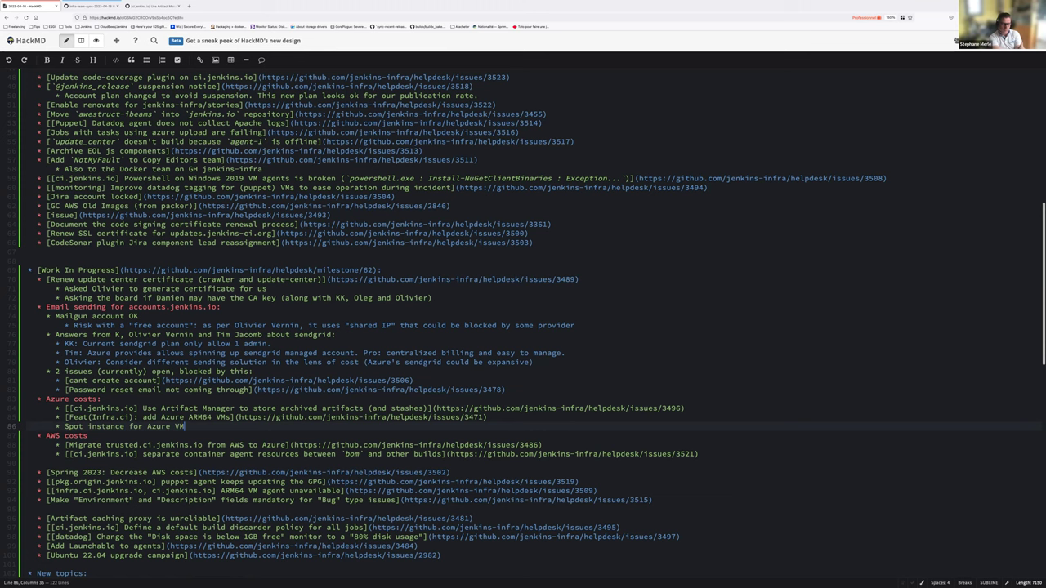
text( agents of ci.jenkin)
text(s.)
text(io (ATH or p)
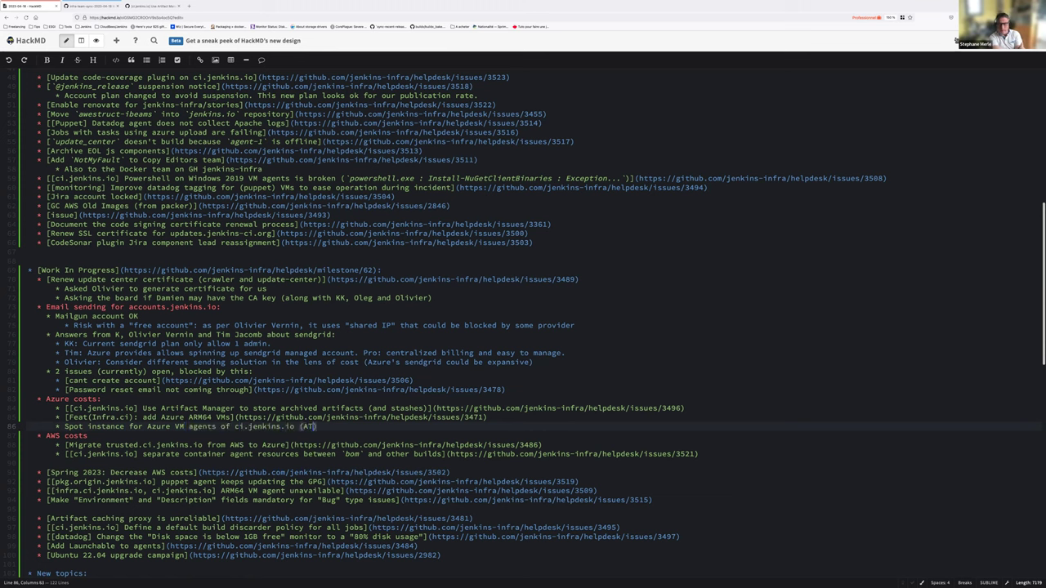
key(BackSpace)
text(Docker)
key(End)
text(projects needin)
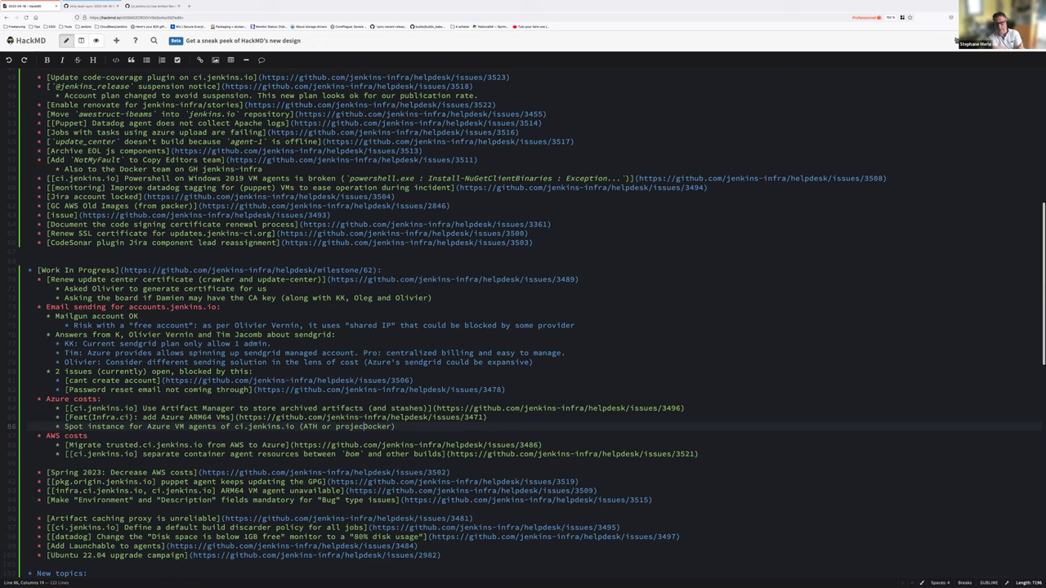
text(g)
key(End)
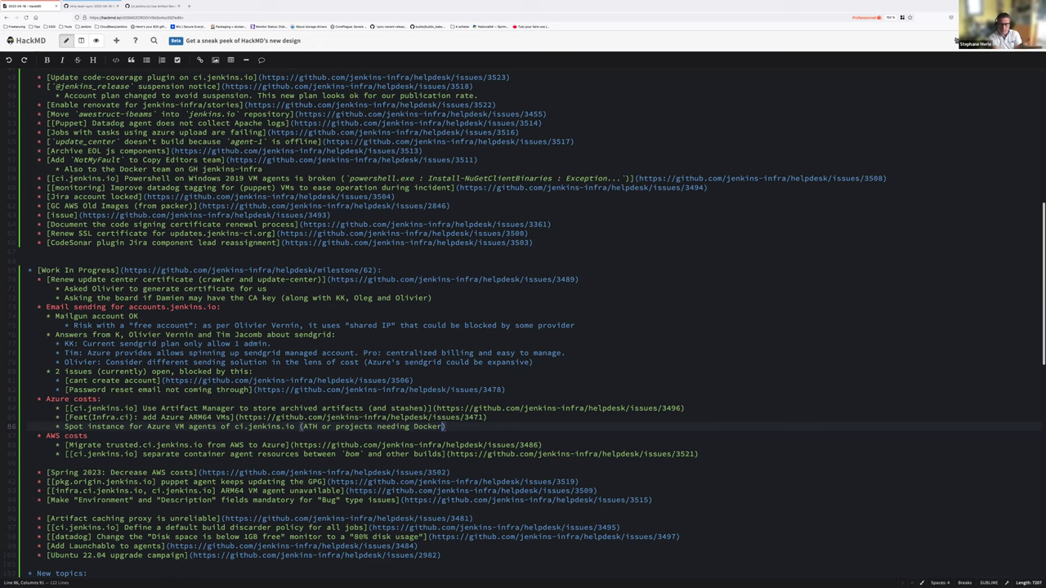
Step: Add an ARM64 VMs sub-bullet on generating Linux ARM64 Ubuntu 22.04 with Packer on Azure Gallery
key(Up)
key(End)
key(Return)
key(Tab)
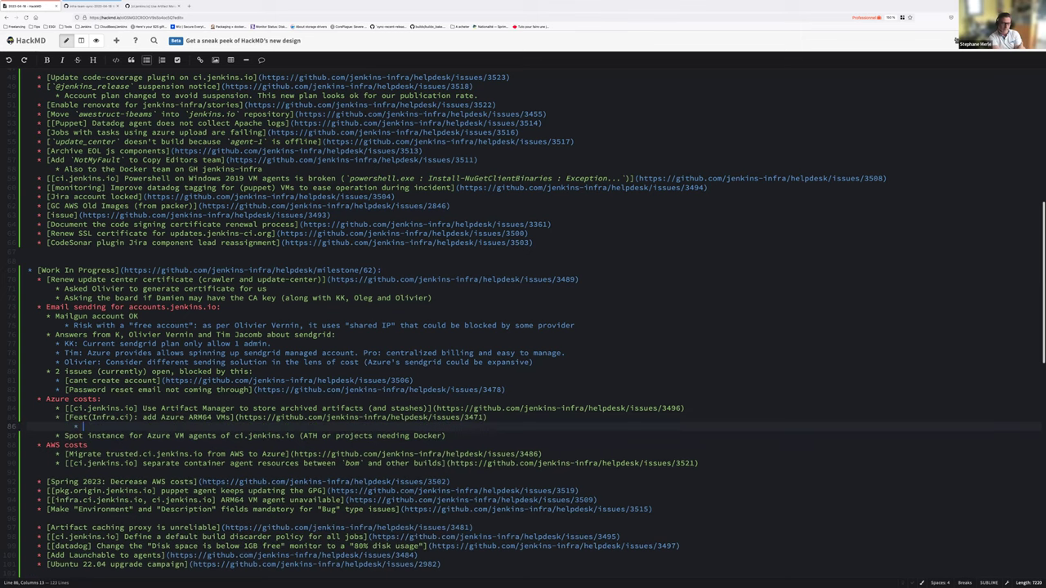
text(Success in generating )
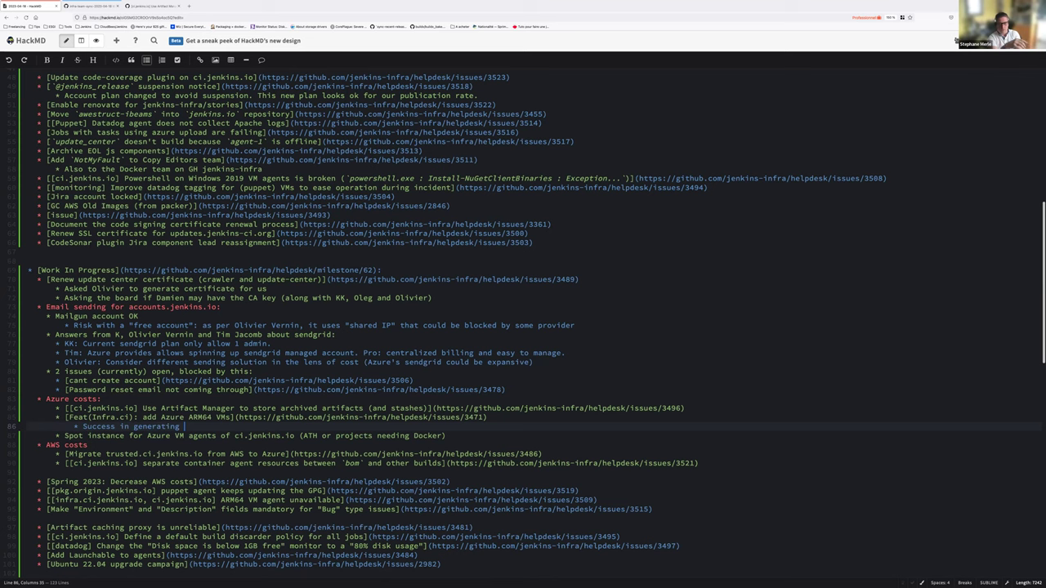
text(a Linux ARM)
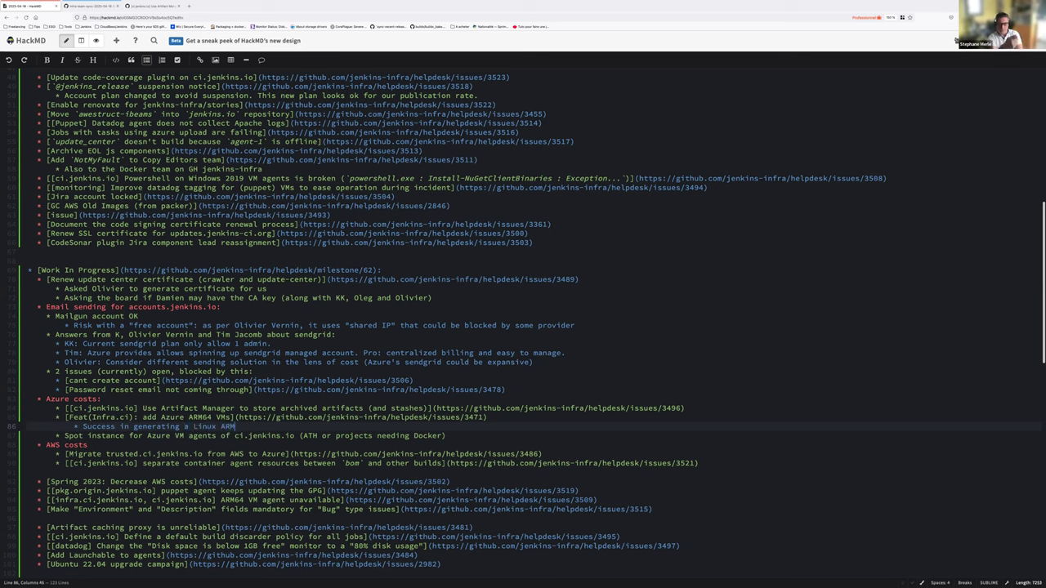
text(64 Ubuntu 22.04 with o)
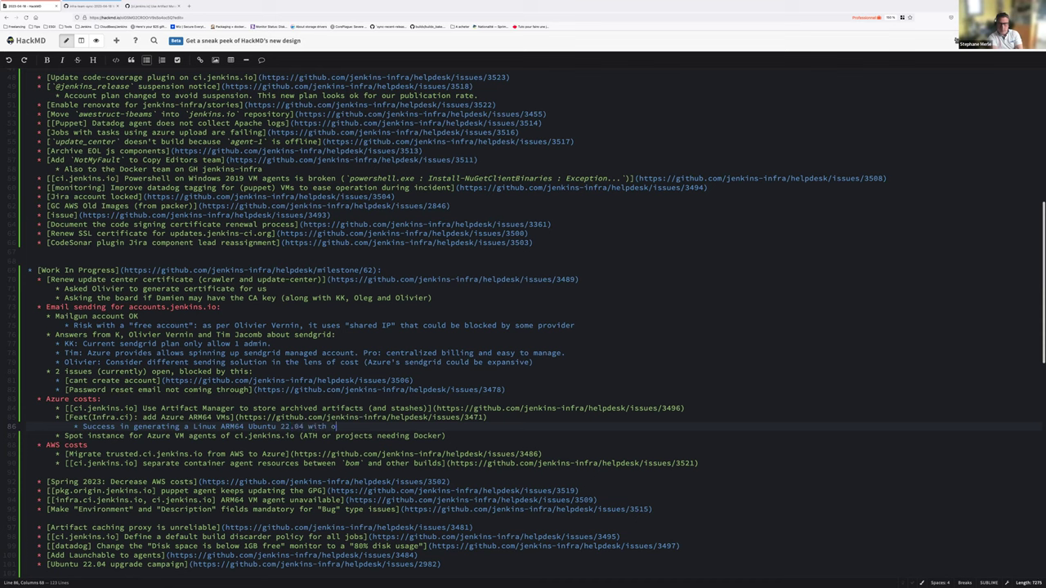
text(ur packer setup)
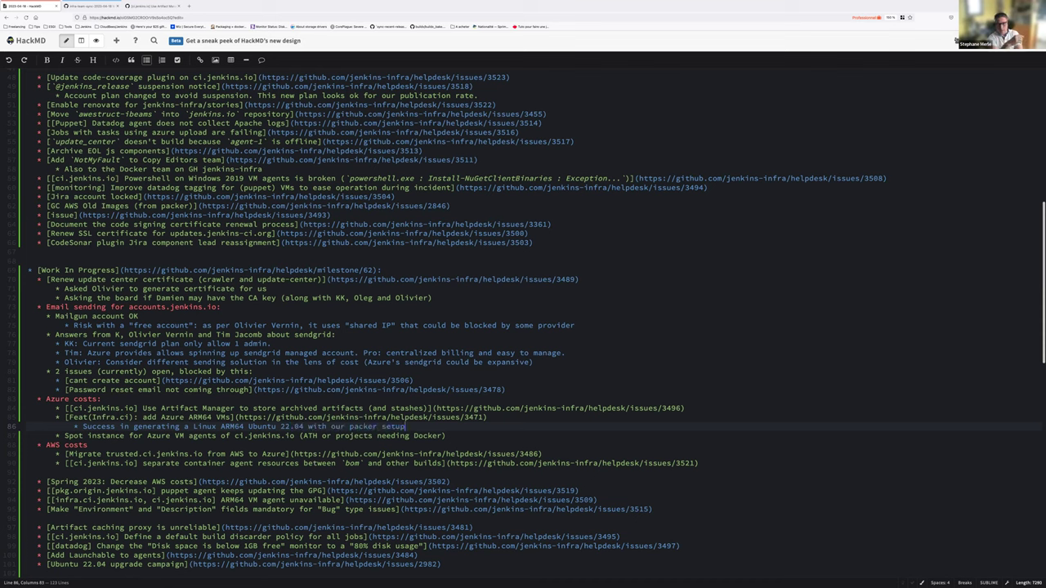
text( on Azure Ga)
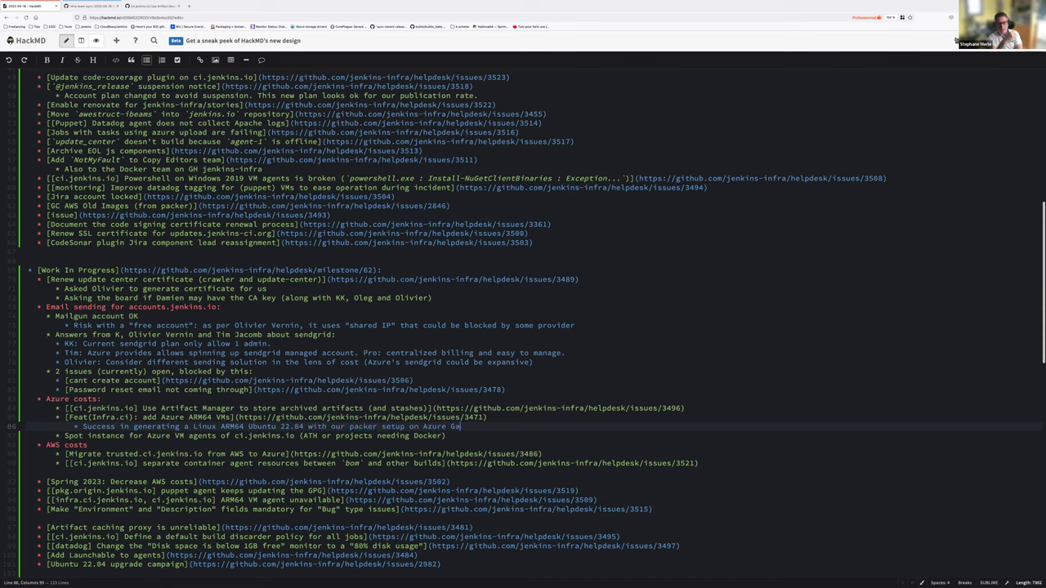
text(llery)
Step: Add the sub-bullet 'Blocker with the Packer's Azure publication, surfaced by the ARM64. Work in progress.'
key(Return)
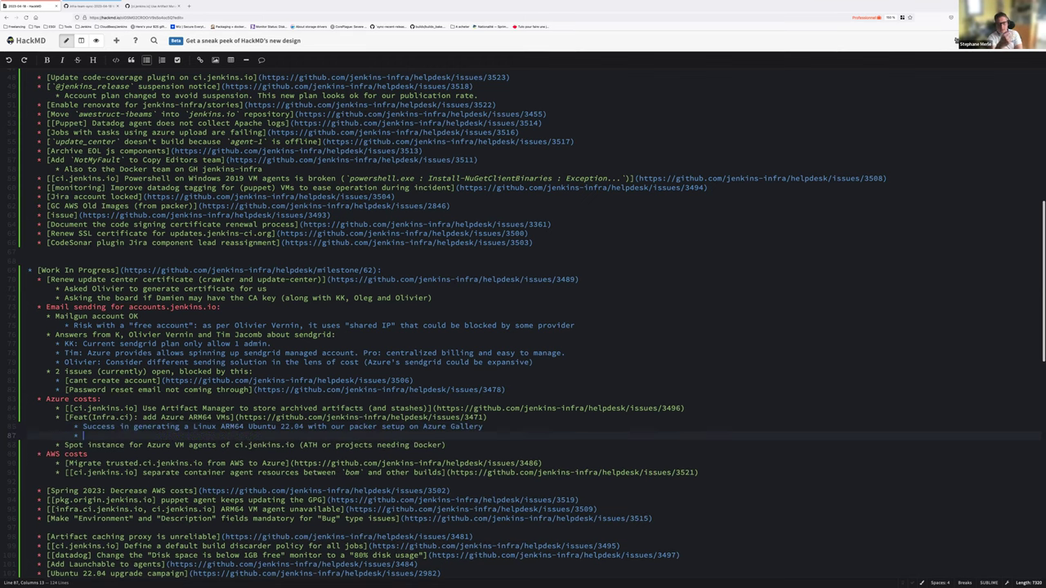
text(Blocke)
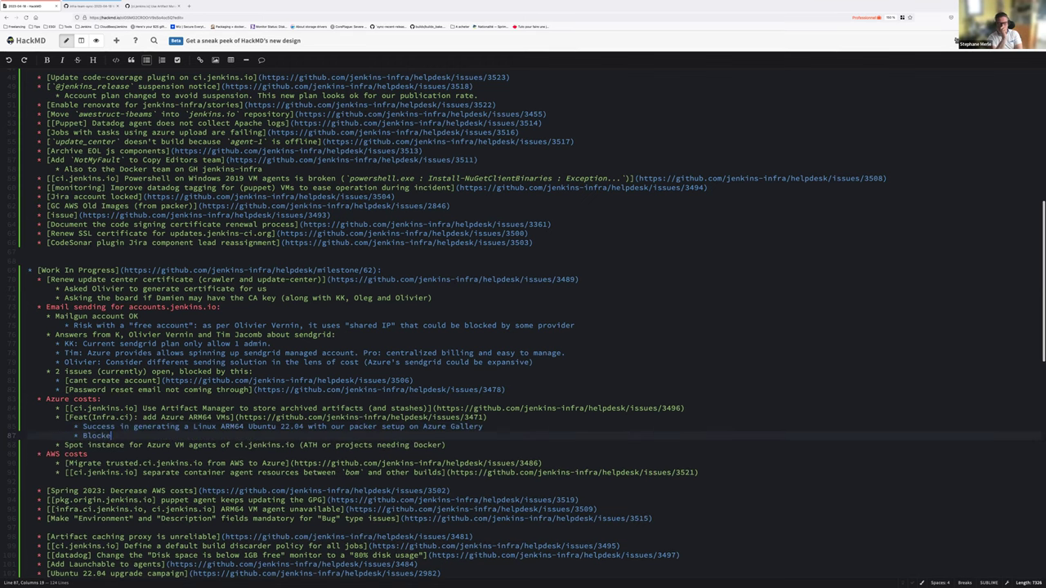
text(r with the POacker's)
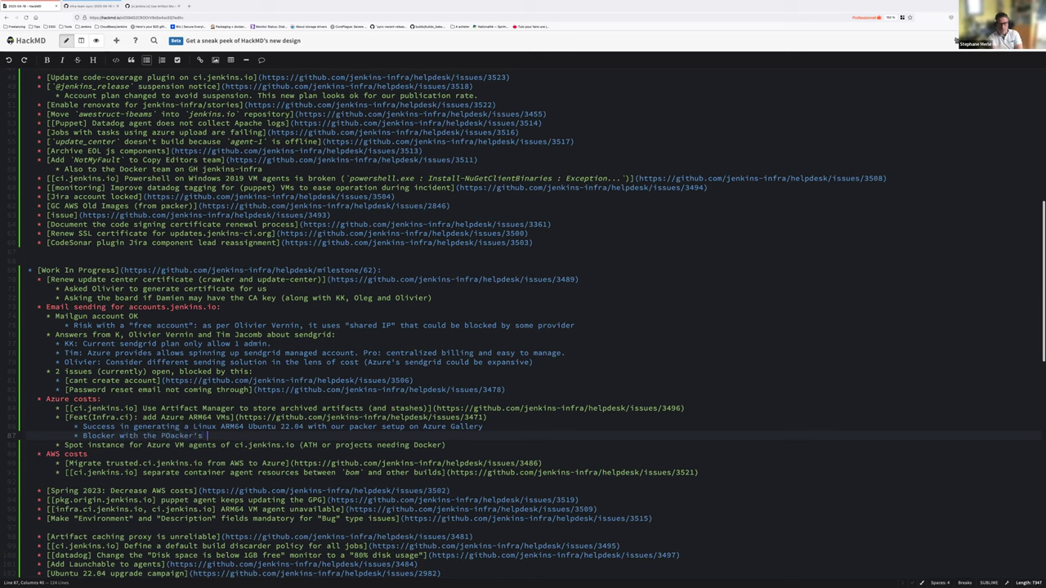
key(Left)
key(Left)
key(Left)
key(Left)
key(Left)
key(Left)
key(Left)
key(BackSpace)
text(Azure p)
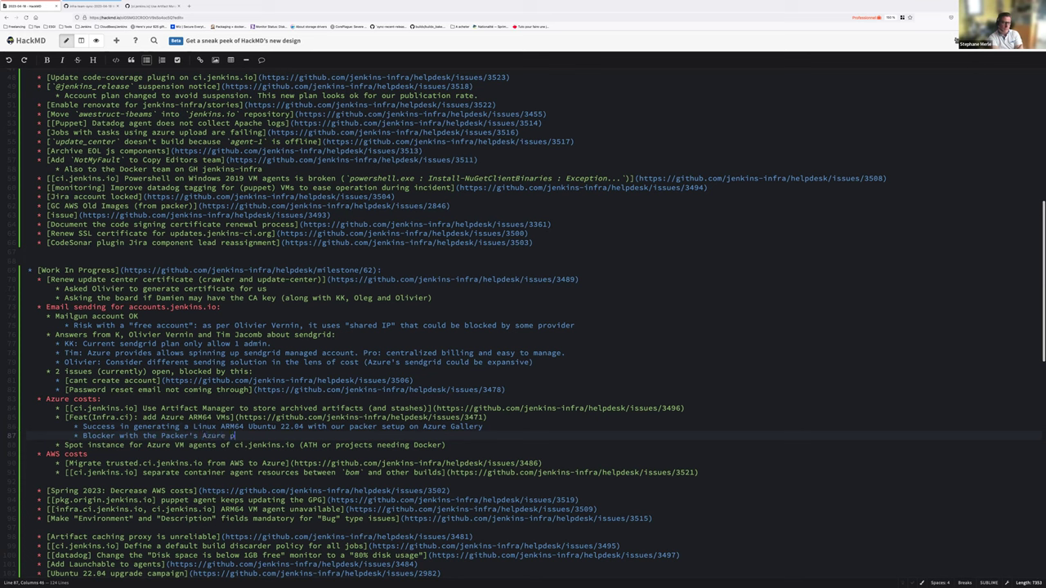
text(ublication, sur)
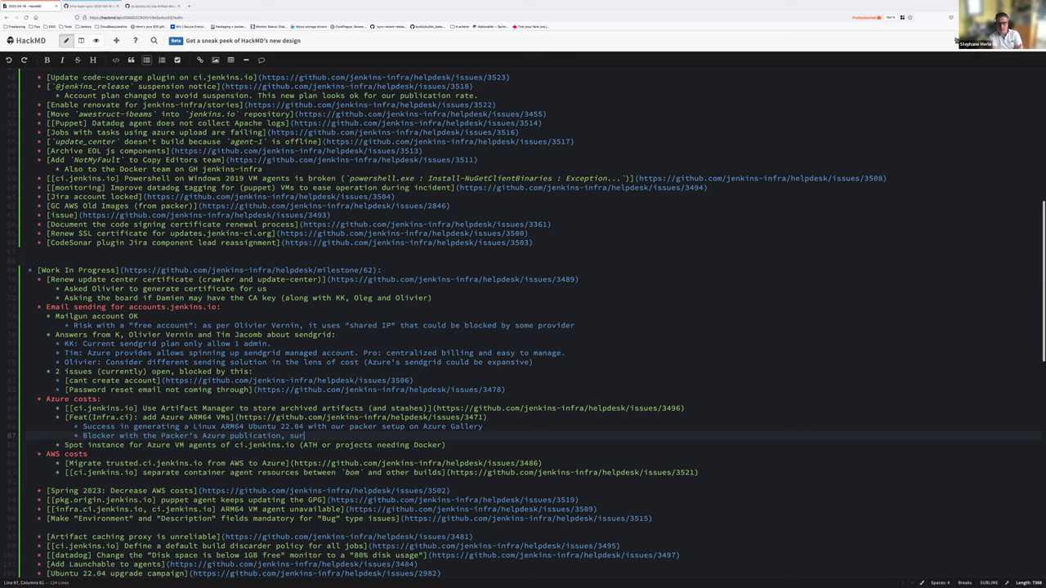
text(faced by the ARM64)
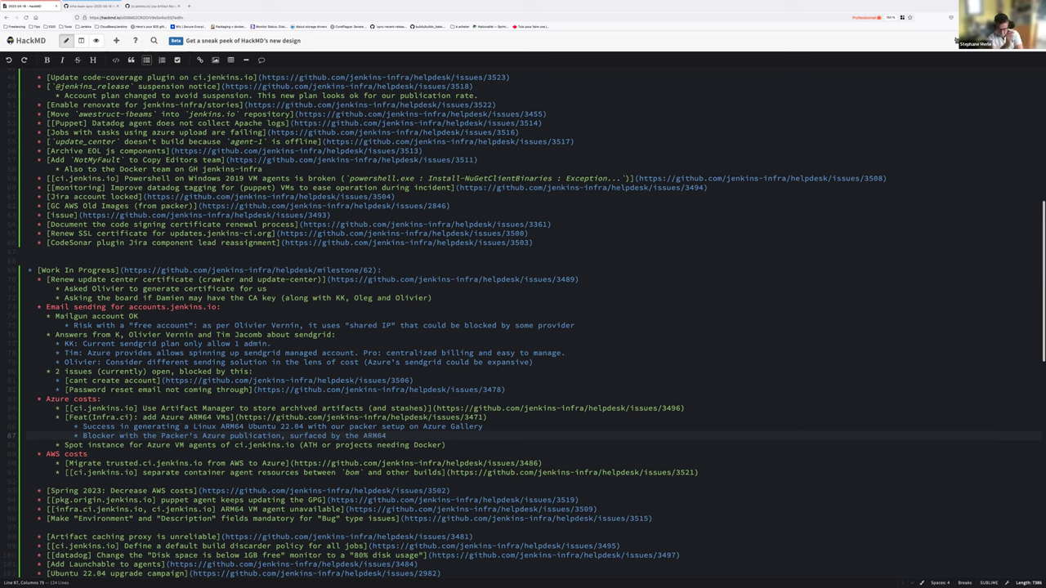
text(. Work i)
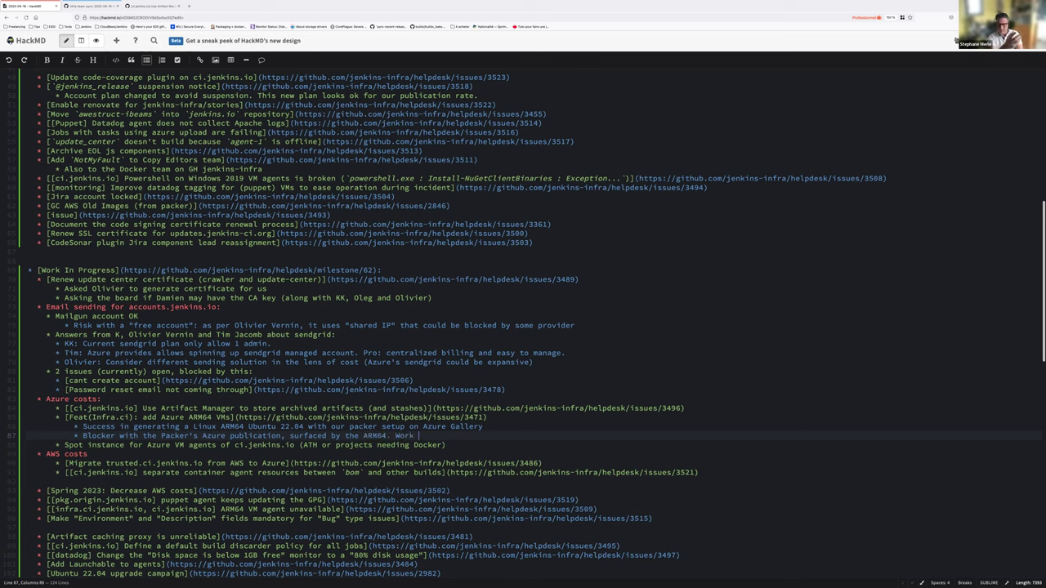
text(n progress.)
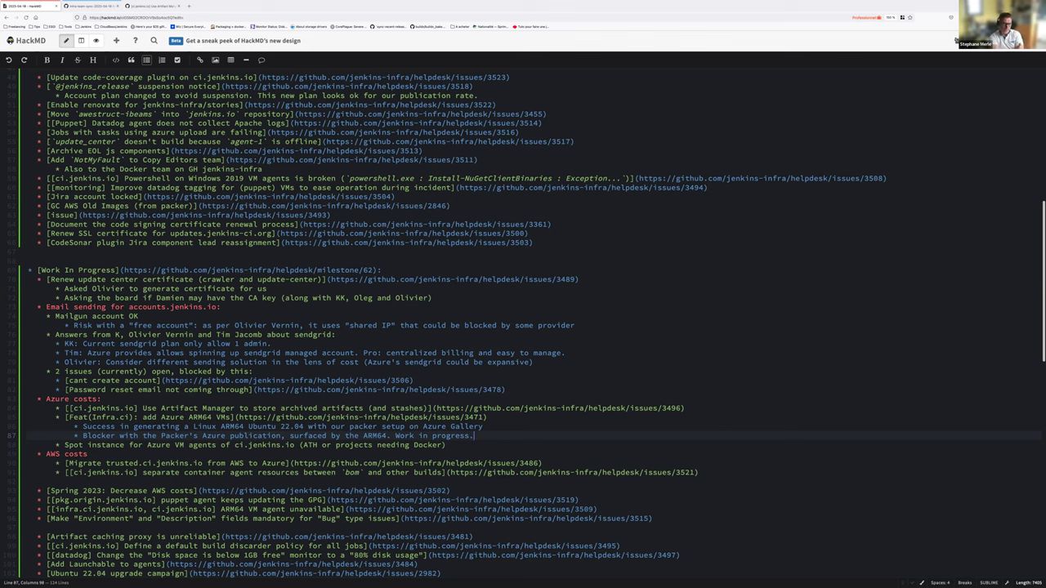
Step: Split 'Spot instance' so 'For Azure VM agents of ci.jenkins.io' becomes its own sub-item
key(Down)
click(124, 444)
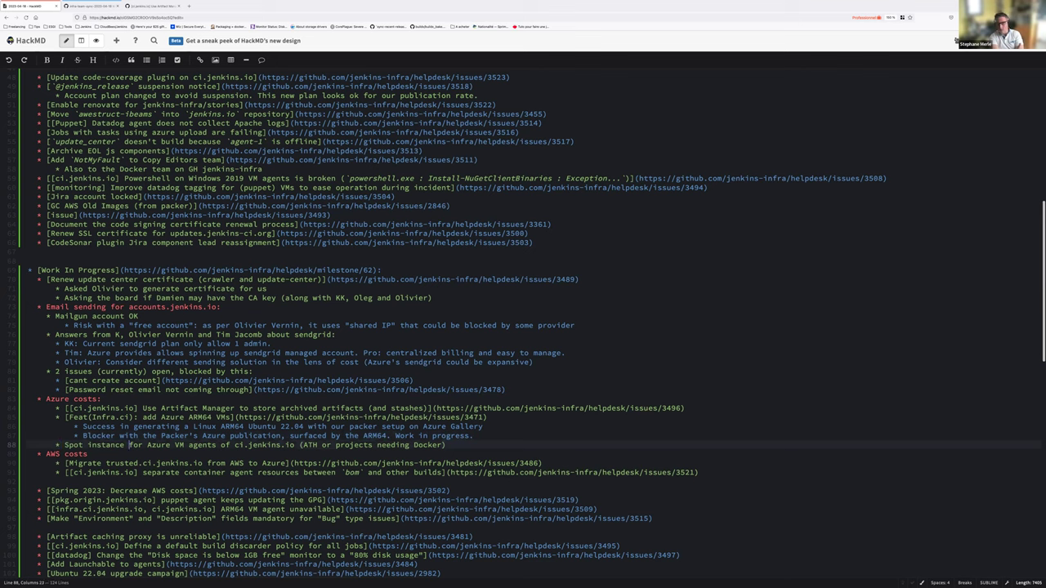
key(Return)
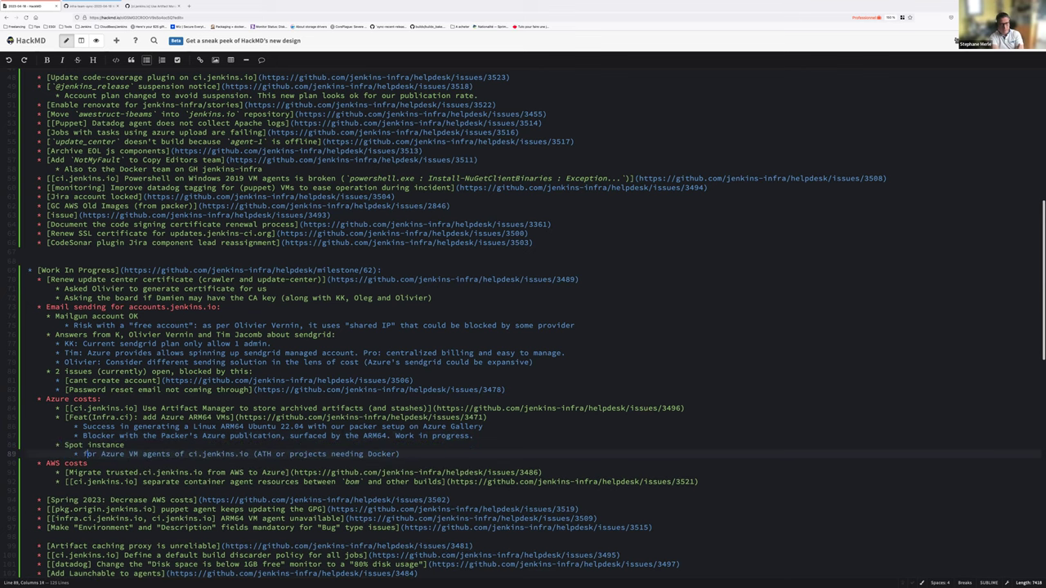
key(Delete)
text(F)
Step: Add a second Spot instance sub-item, 'For Packer VM builds'
key(End)
key(Return)
text(For Packer build)
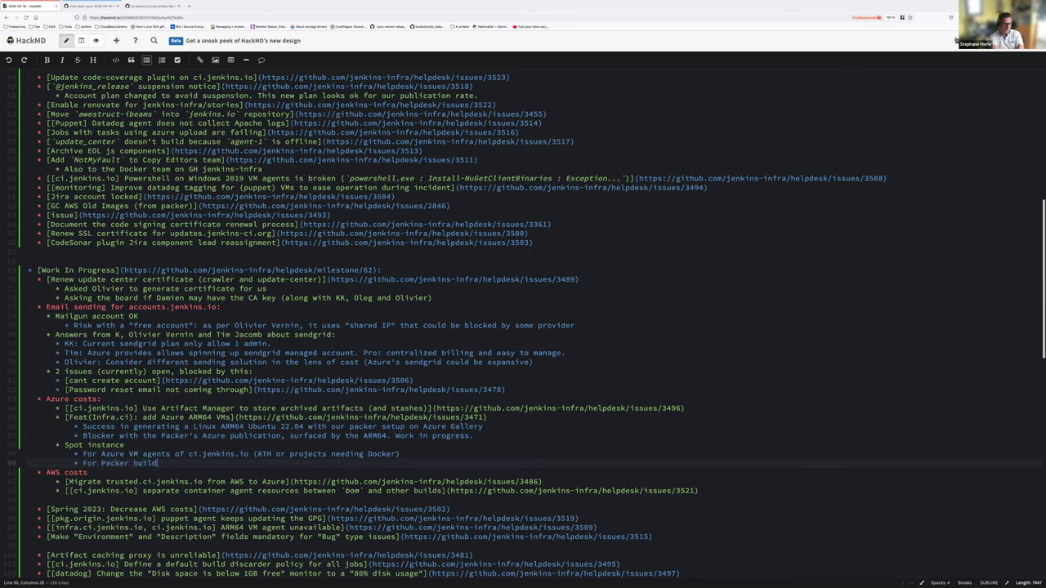
key(alt+Left)
text(VM )
text(s)
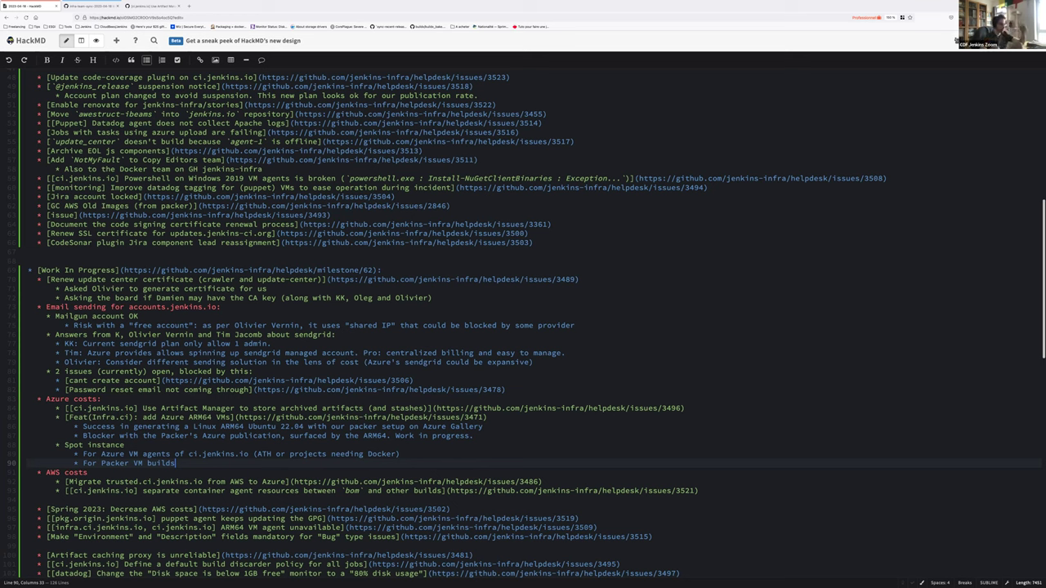
click(174, 453)
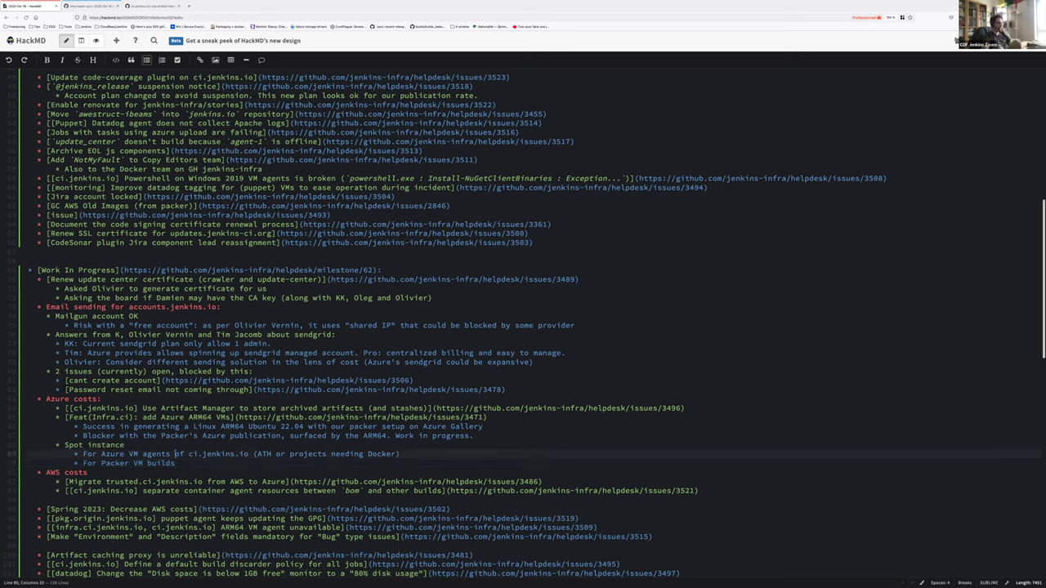
click(55, 444)
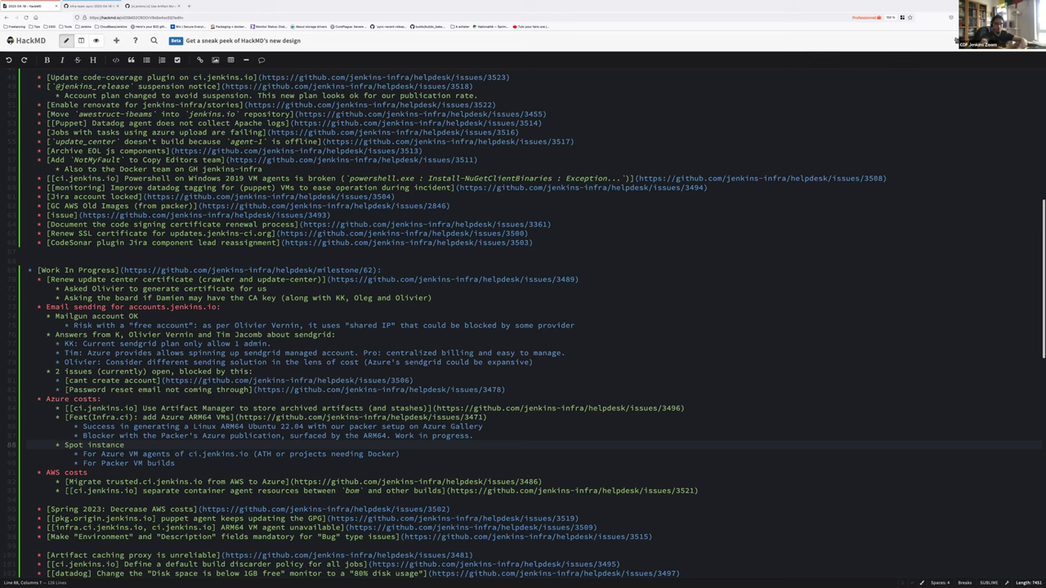
key(Down)
key(Down)
key(Down)
key(Home)
key(shift+End)
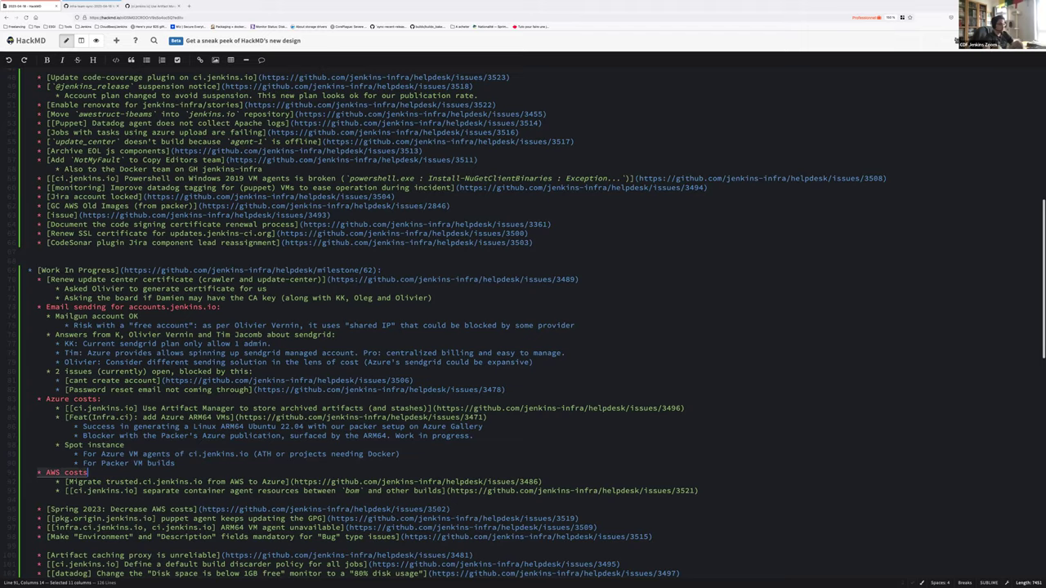
scroll(461, 323, down, 3)
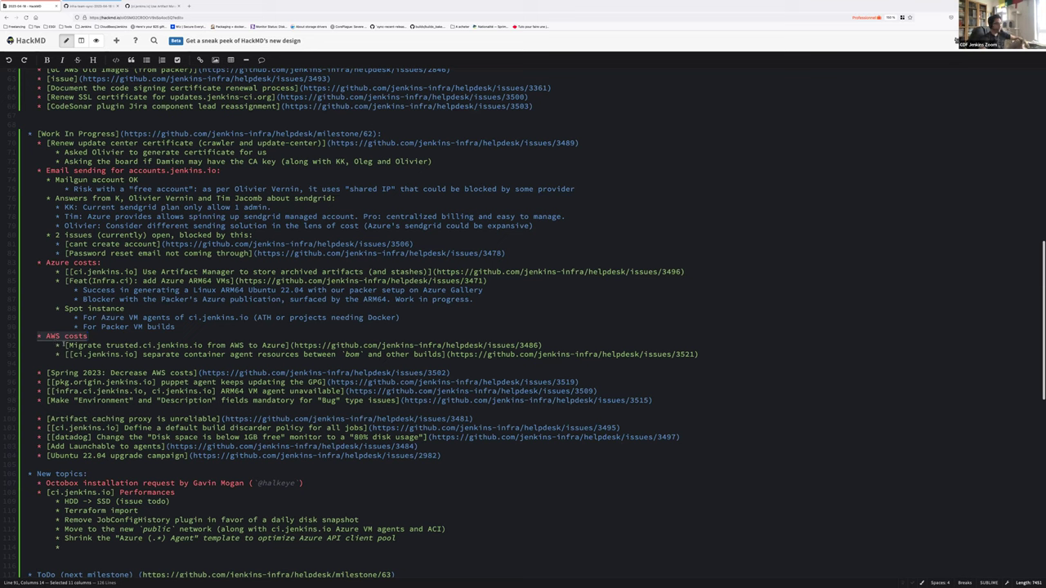
click(106, 345)
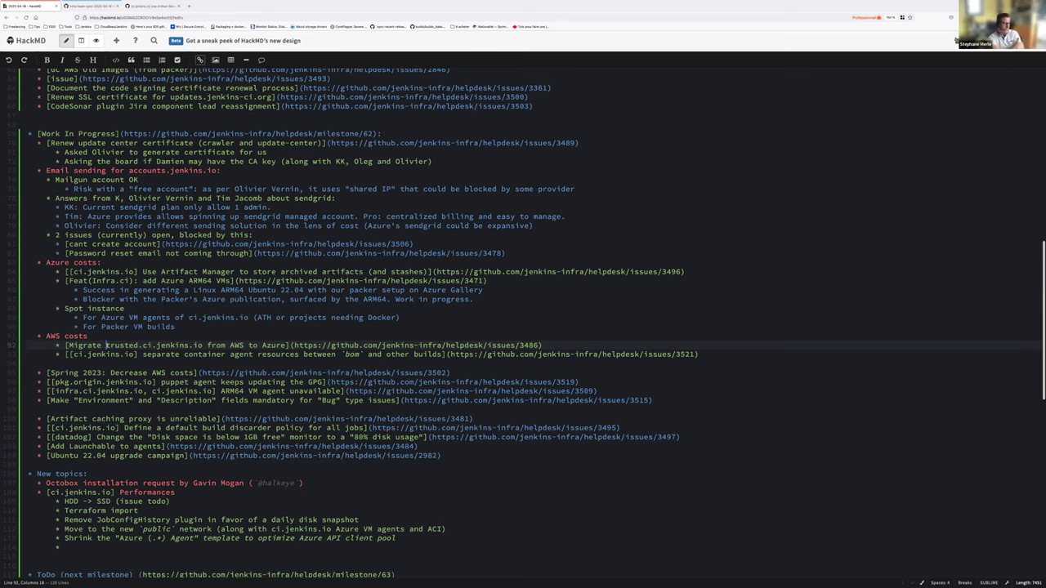
Step: Move the 'Spring 2023: Decrease AWS costs' link onto the end of the AWS costs heading
click(563, 344)
key(Return)
key(Tab)
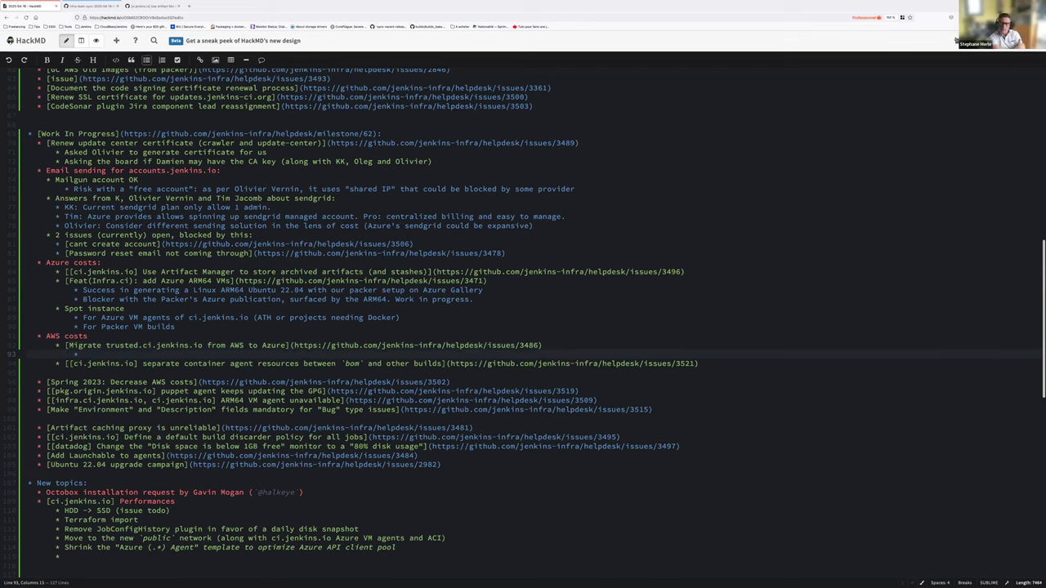
key(Down)
key(Down)
key(Down)
key(Down)
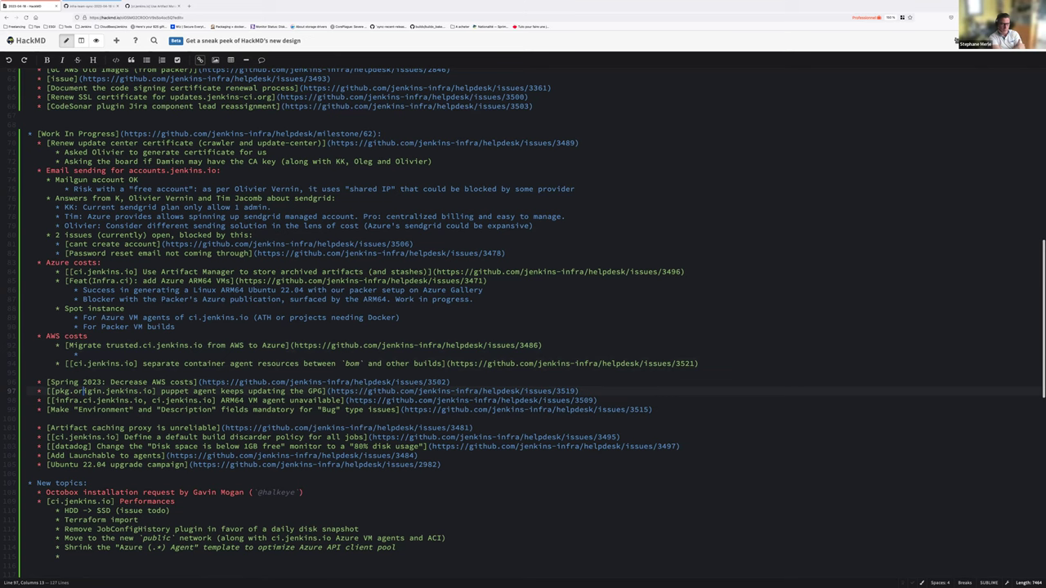
key(Up)
key(Home)
key(shift+End)
key(ctrl+x)
key(Up)
key(Up)
key(Up)
key(Up)
key(Up)
key(Up)
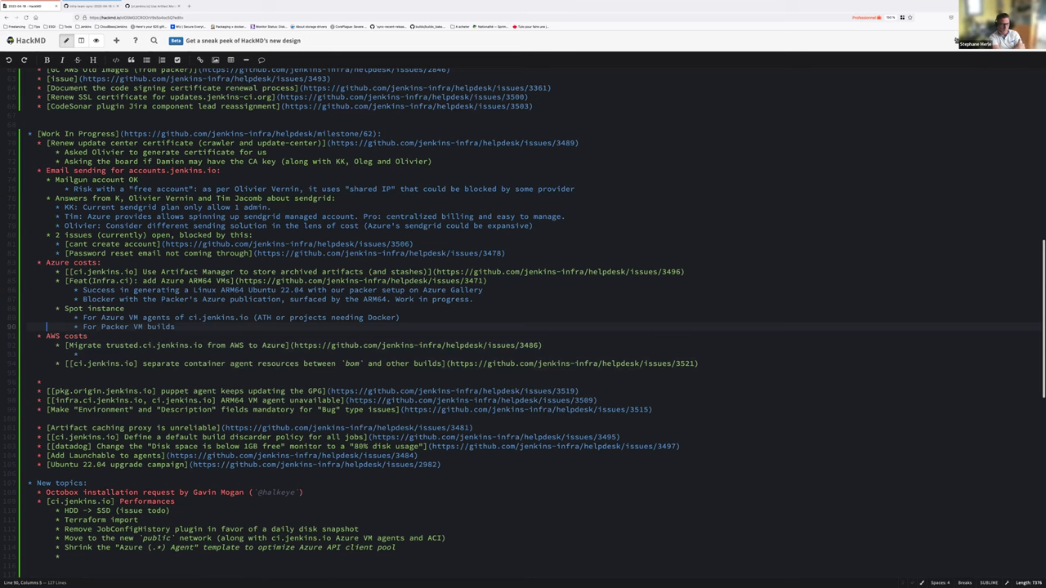
key(Down)
key(End)
text(-)
key(ctrl+v)
Step: Note 'Resources listing done' and '2 PRs for Terraform Azure and Azure Net' under the trusted.ci migration
key(Down)
key(Down)
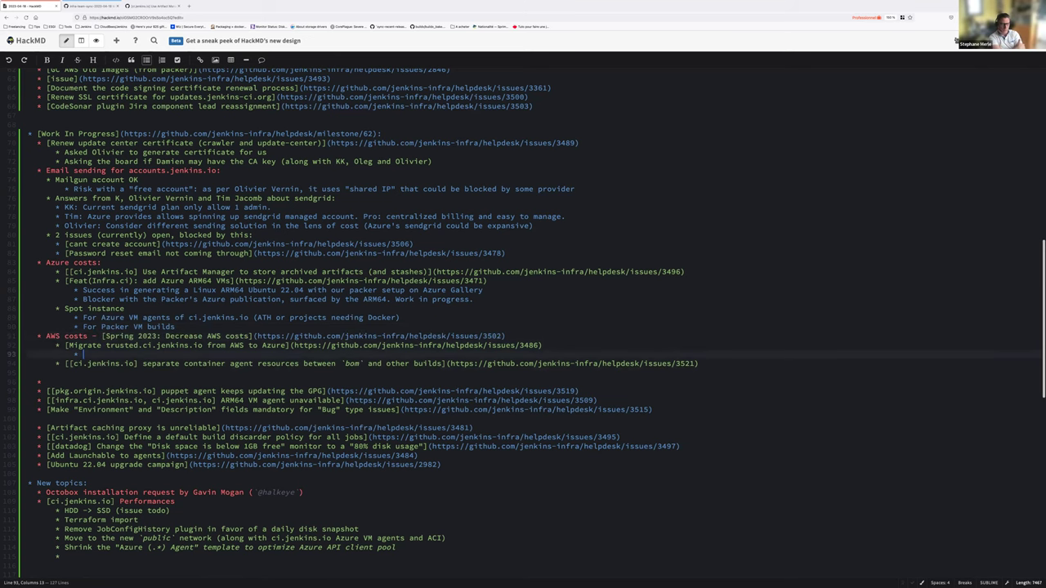
text(Resources listing do)
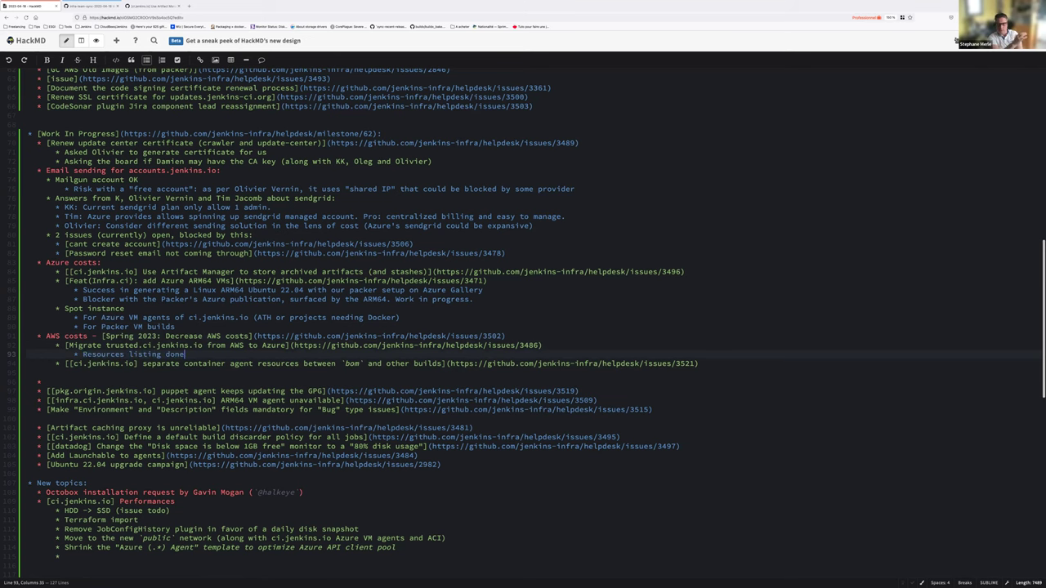
text(ne)
key(Return)
text(2 PRs for )
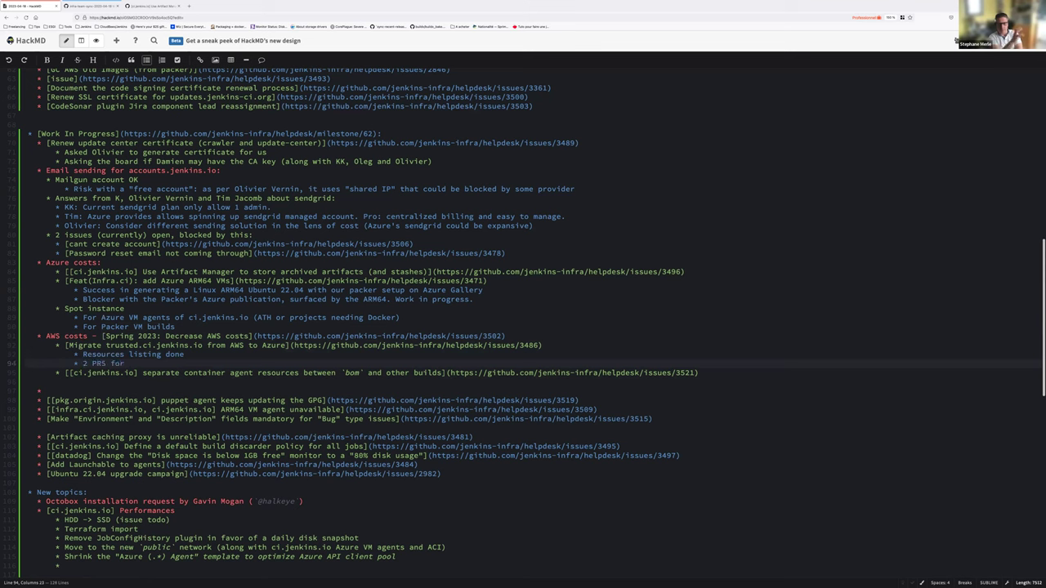
text(Terraform )
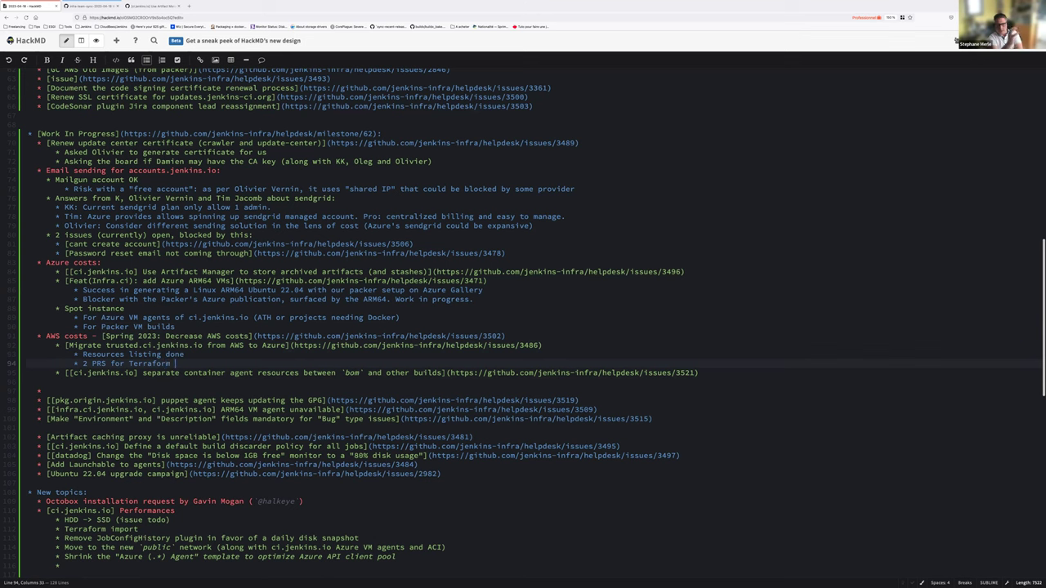
text(Azure and Azure Net)
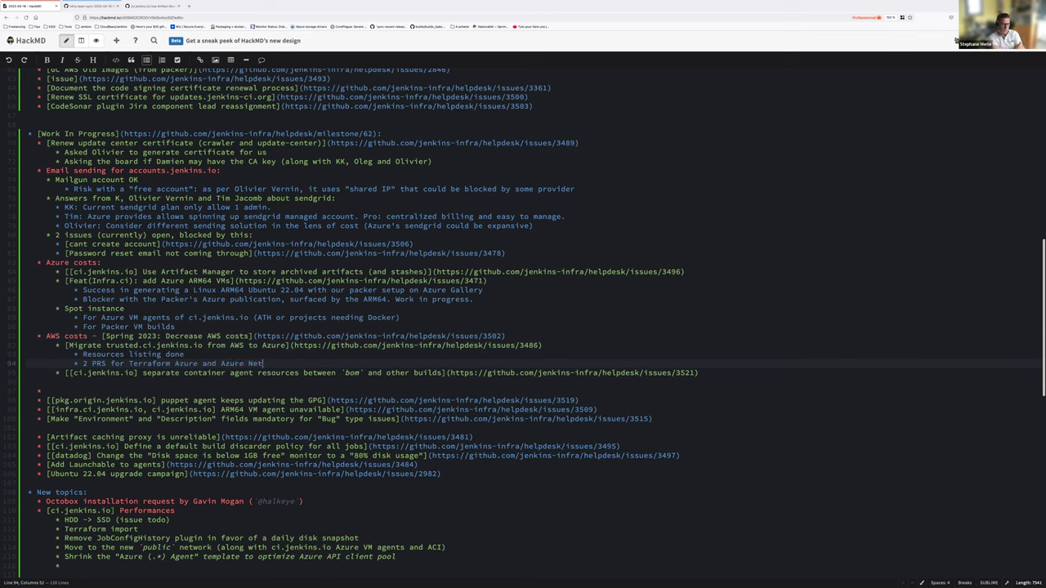
Step: Delete the leftover empty bullet and the blank line between the issue groups
click(47, 391)
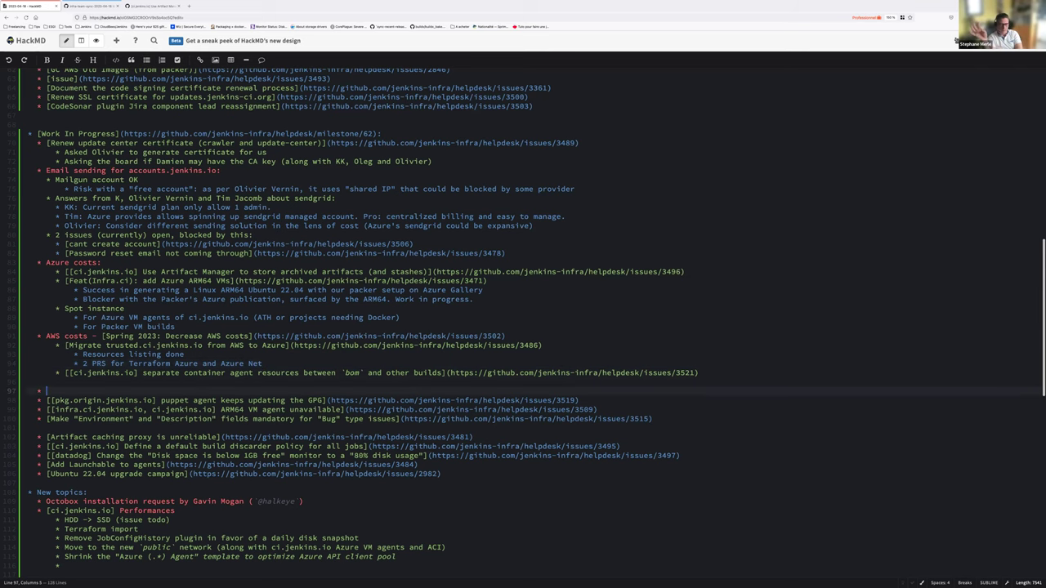
key(shift+Home)
key(BackSpace)
key(Down)
key(Down)
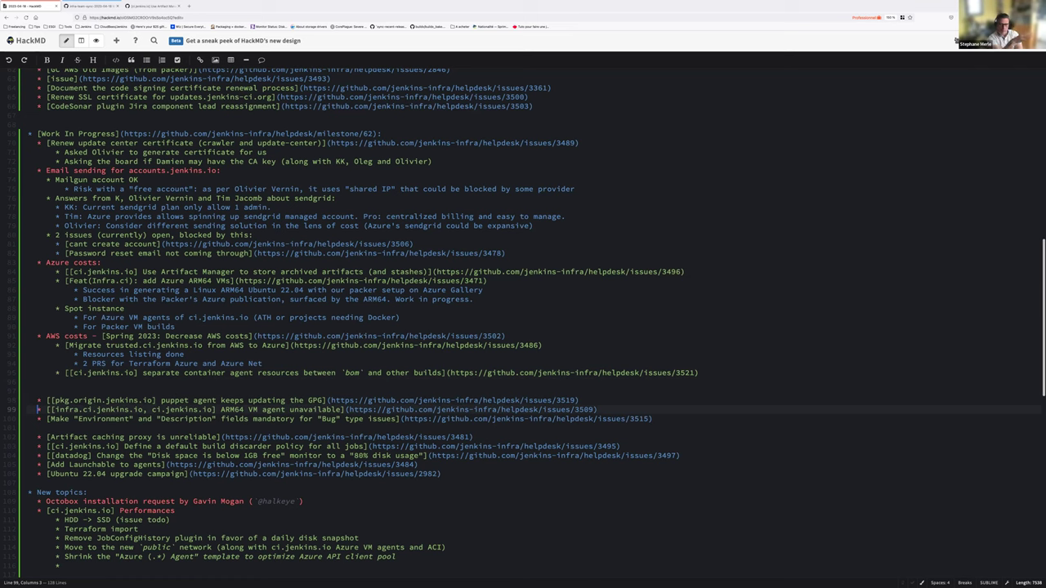
click(38, 427)
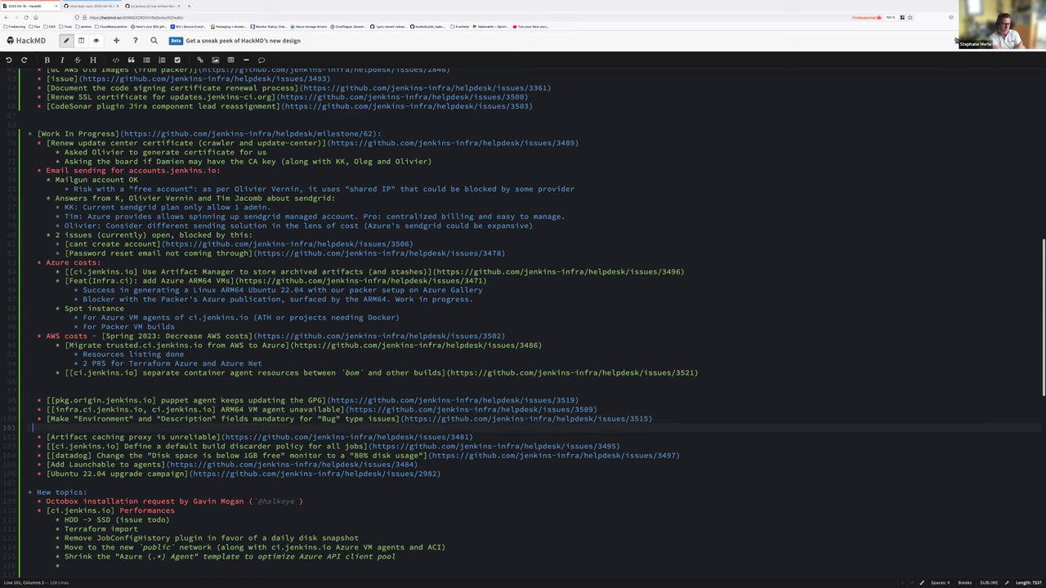
key(BackSpace)
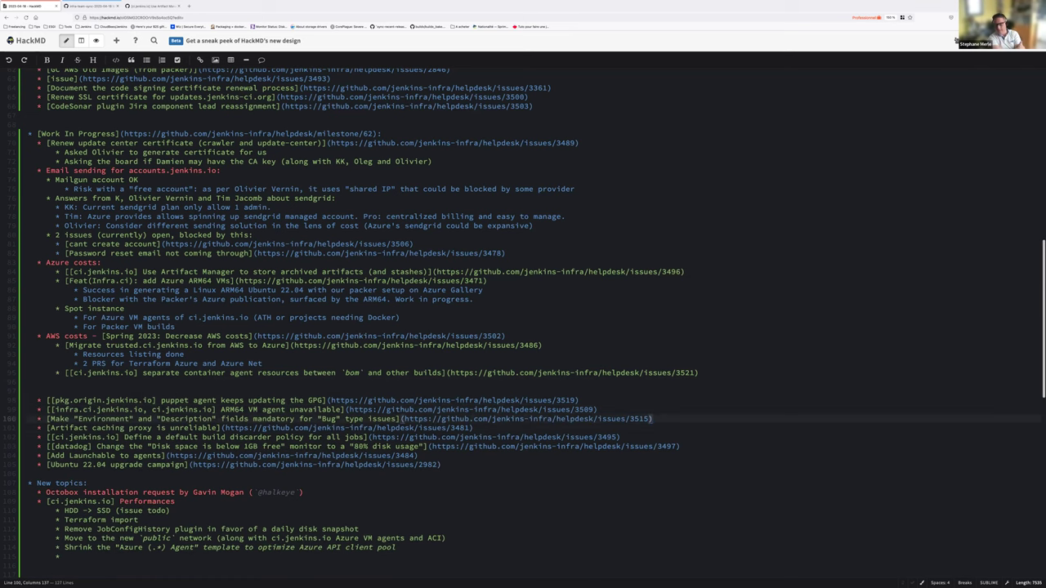
Step: Paste the 'Make Environment and Description fields mandatory' issue 3515 below the container agents item
click(46, 409)
key(Up)
key(Up)
key(Up)
key(End)
key(Return)
key(ctrl+v)
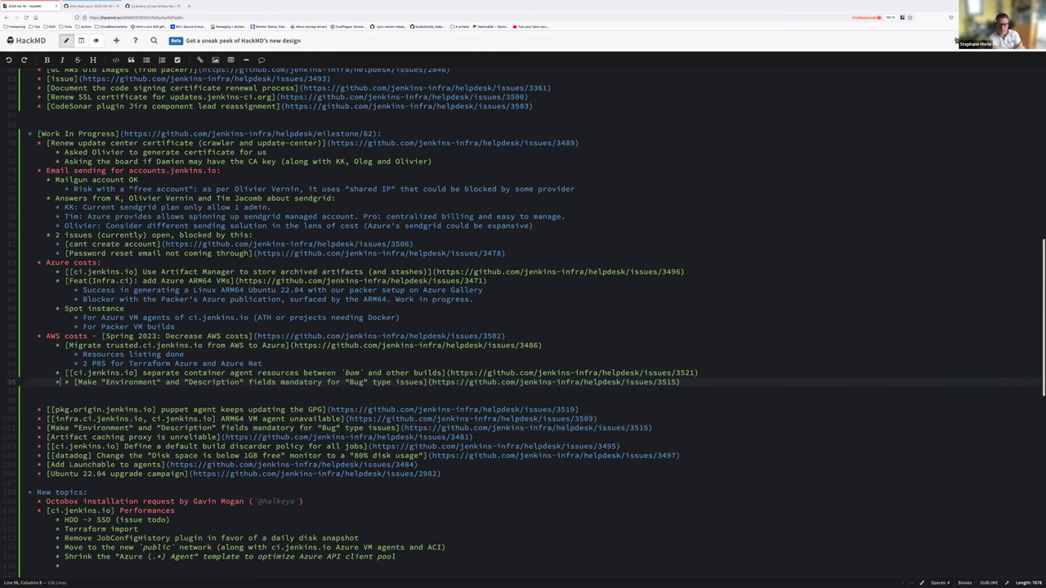
key(Delete)
key(Delete)
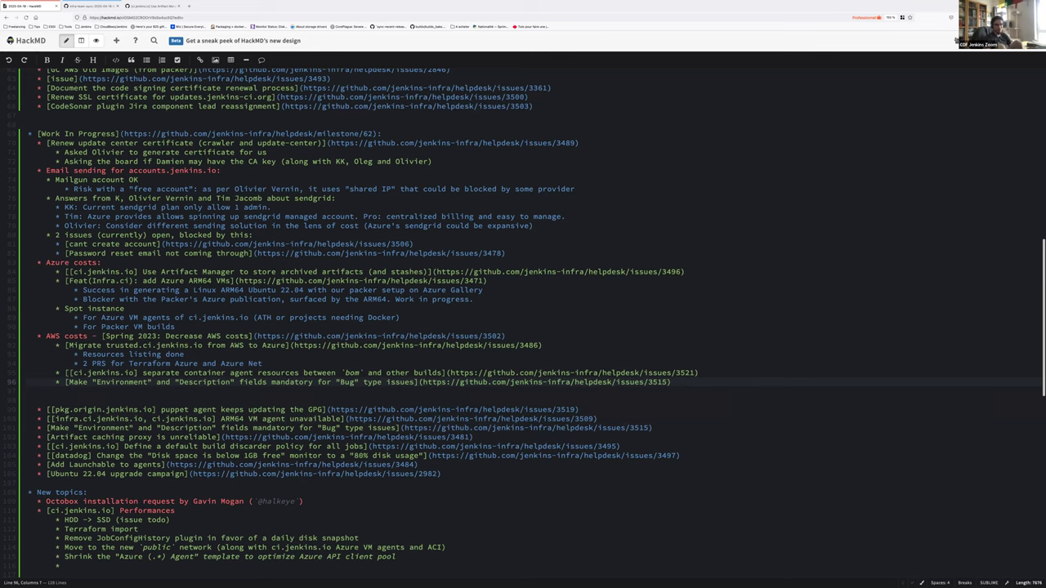
Step: Add the sub-bullet 'Next step: pair review for network and stuff' below the Terraform PRs note
key(Up)
key(Up)
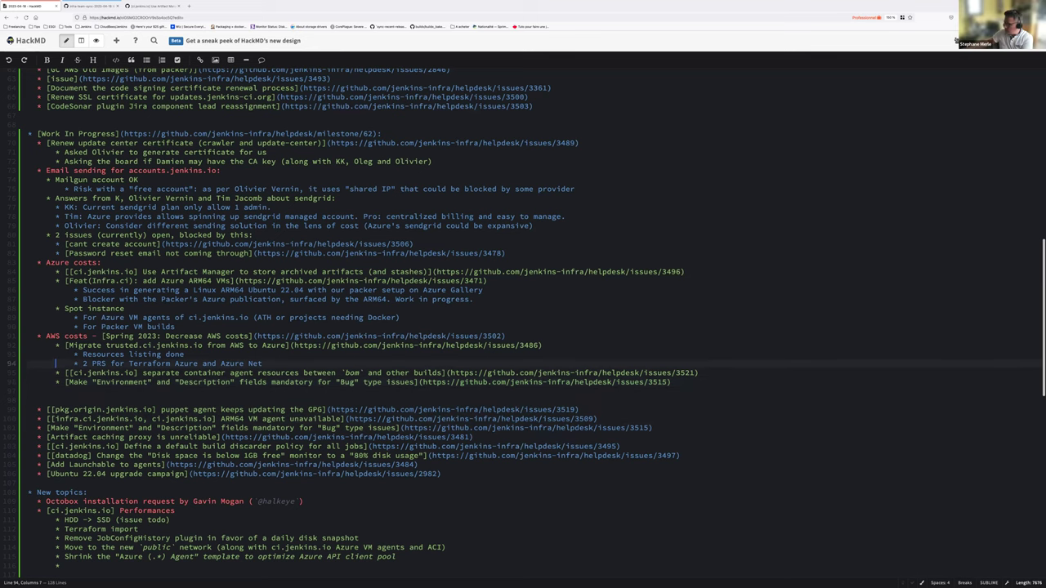
key(End)
key(Return)
text(Next step:)
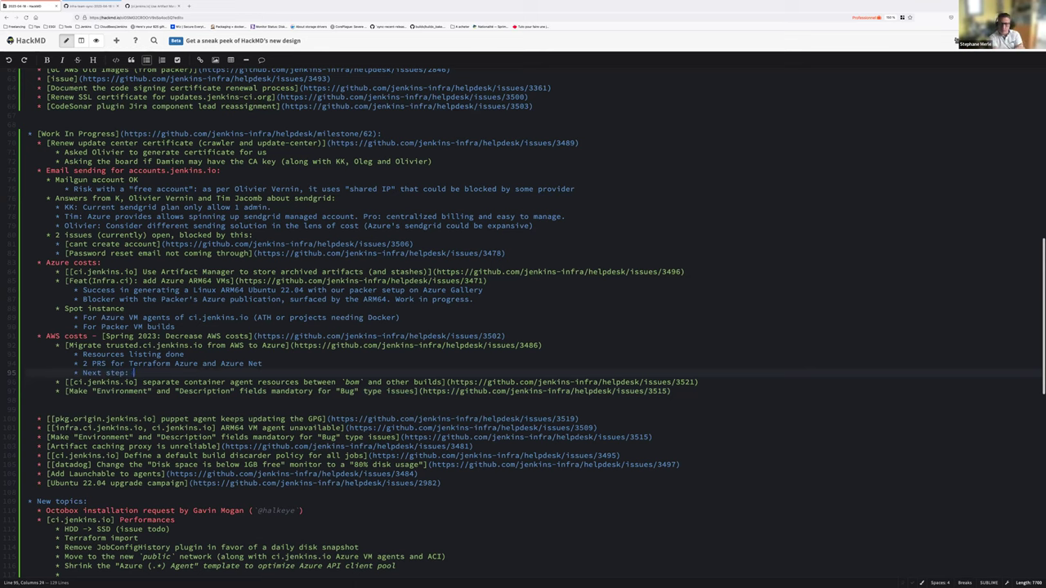
text( pair review)
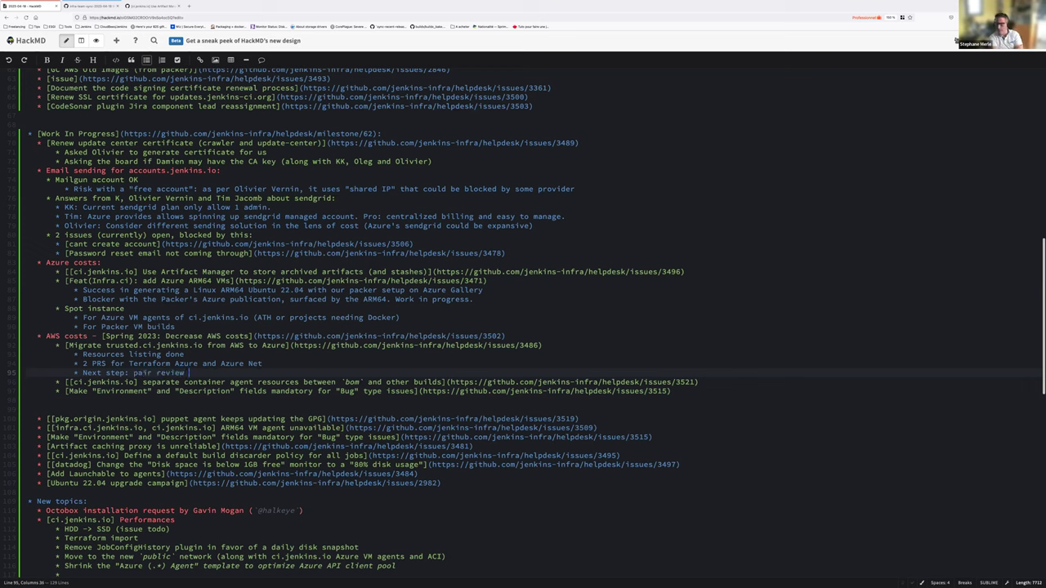
text( for network and stuff)
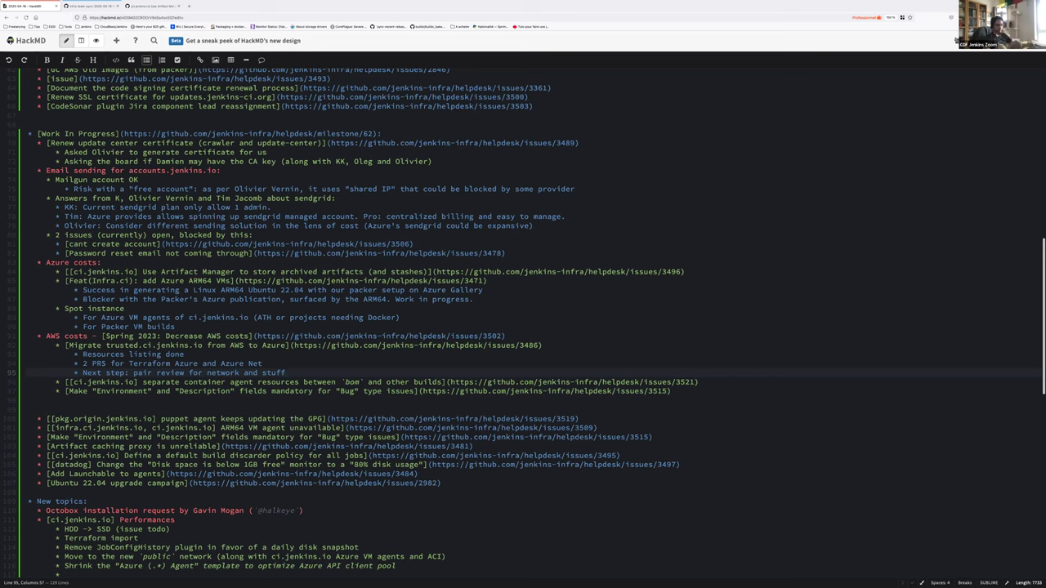
Step: Leave the finished 'Next step' note under the trusted.ci.jenkins.io migration item
click(56, 382)
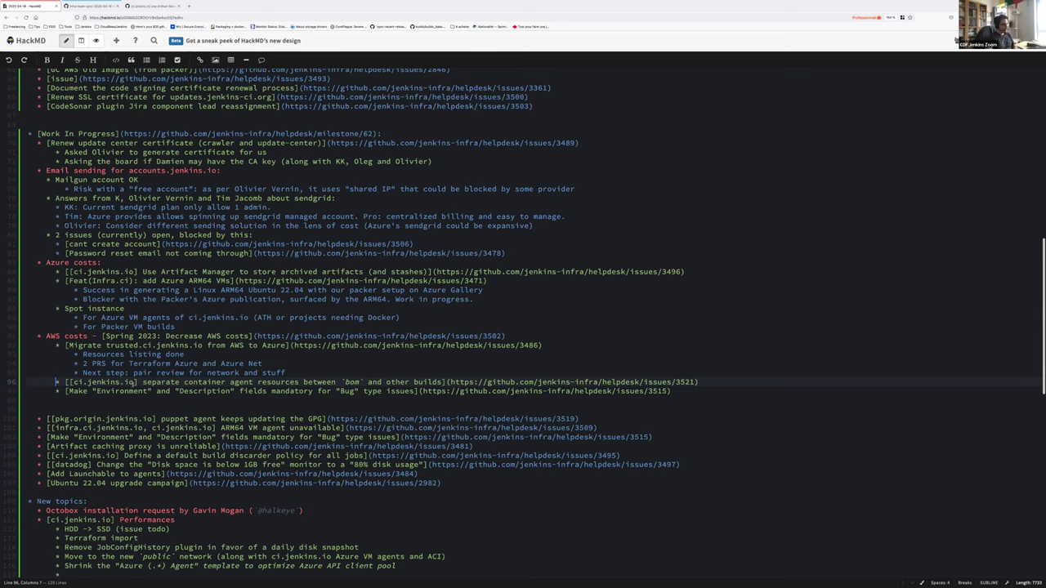
Step: Split the bug-fields issue 3515 out of the AWS costs group as a separate bullet
click(120, 391)
key(Home)
key(Return)
key(shift+Tab)
text(*)
Step: Move the Artifact caching proxy issue 3481 from the lower list to under AWS costs
key(Down)
key(Down)
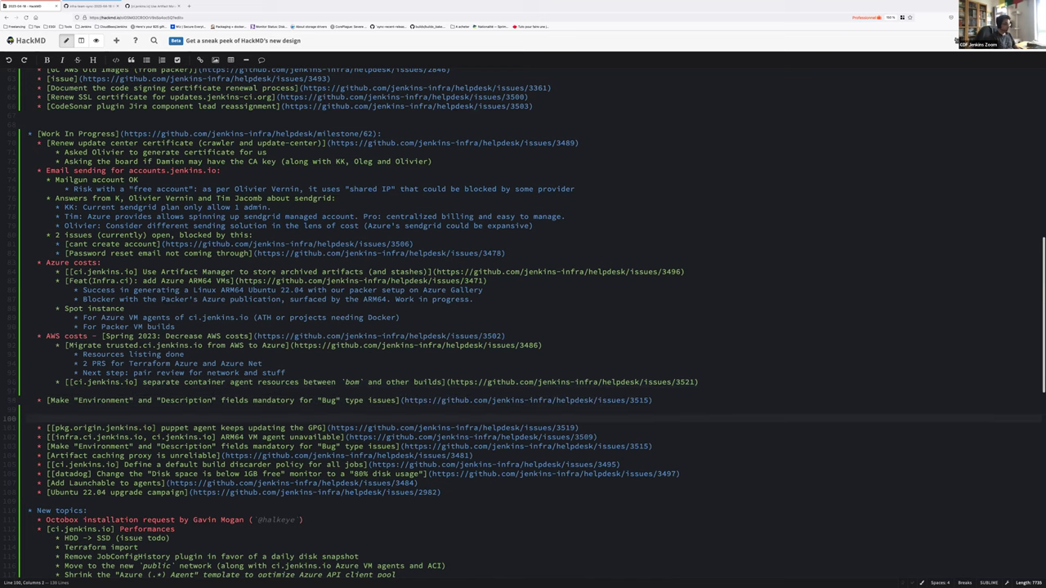
key(Down)
key(Down)
key(Down)
key(Down)
key(shift+End)
key(ctrl+x)
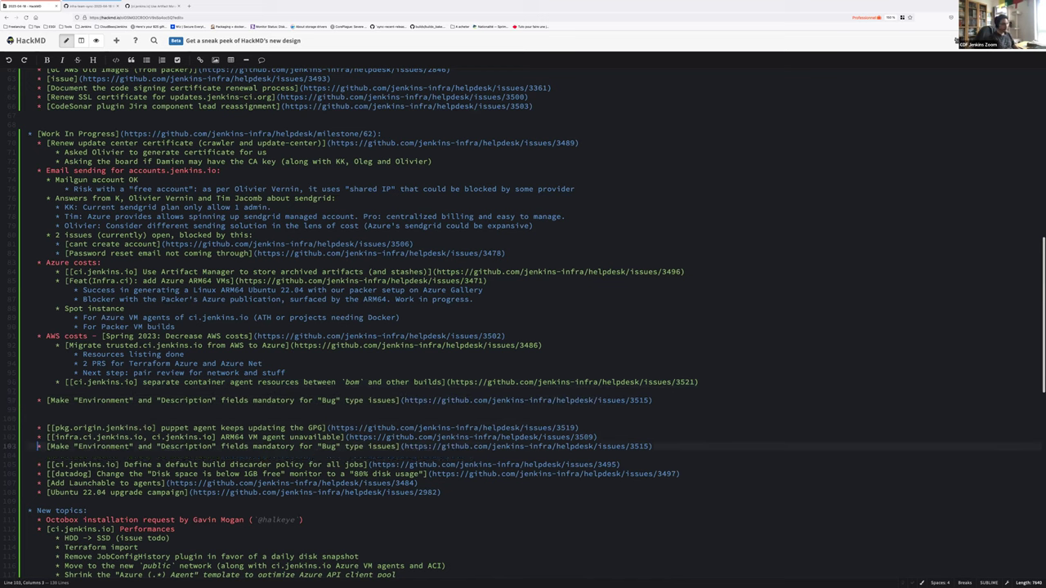
key(Up)
key(Up)
key(Up)
key(Up)
key(Up)
key(Up)
key(ctrl+v)
key(Return)
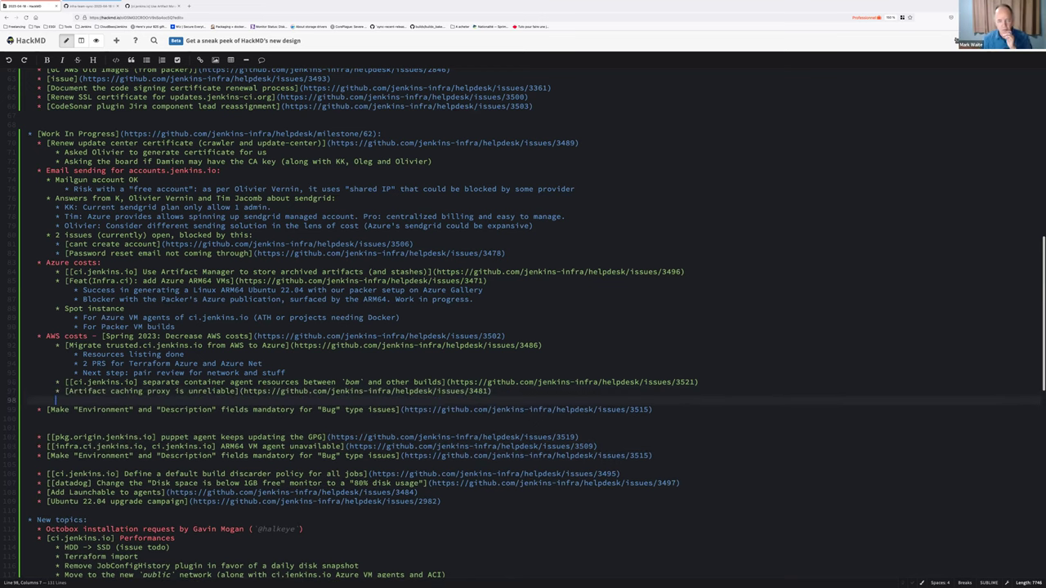
key(Home)
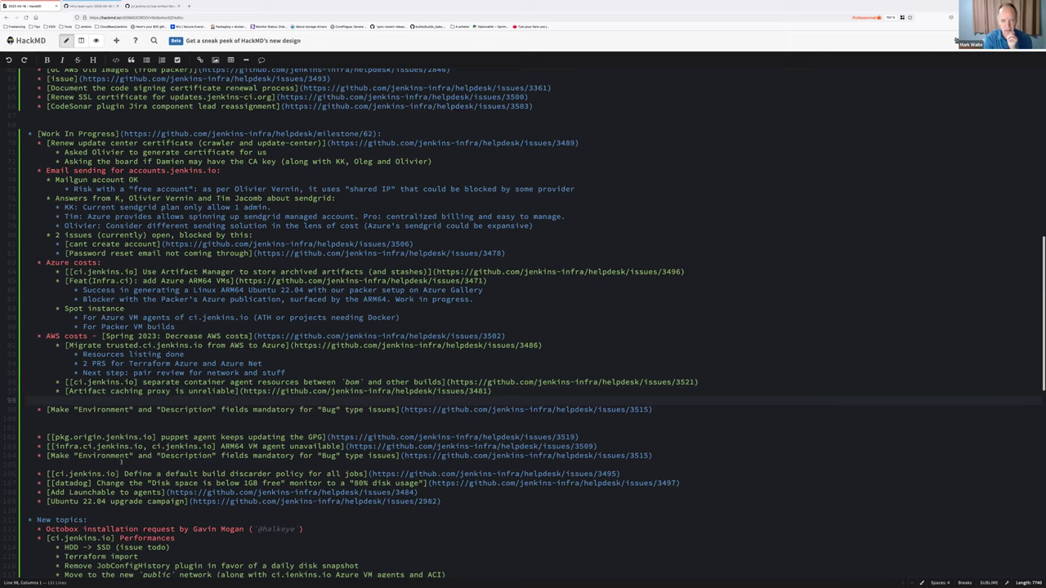
scroll(585, 514, down, 2)
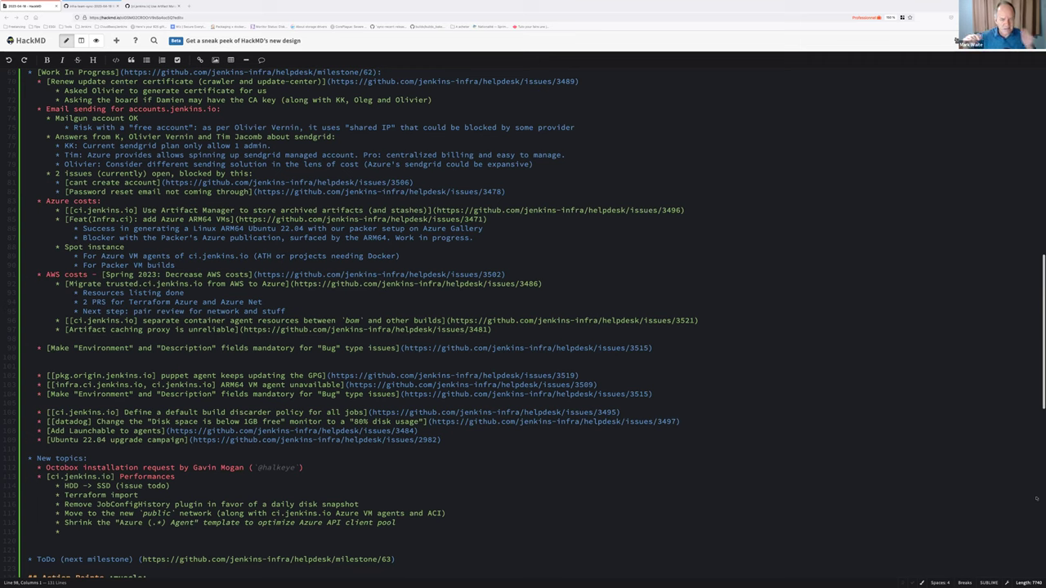
Step: Add the new topic 'Reduce amount of `bom` builds (less tests in PR, and group main branch builds)'
click(706, 321)
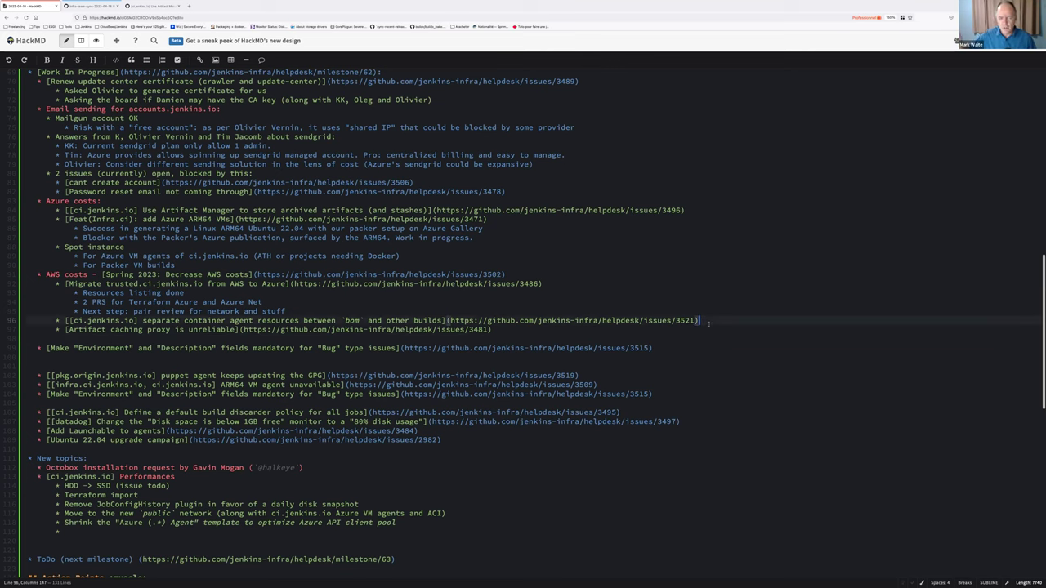
click(310, 459)
key(Return)
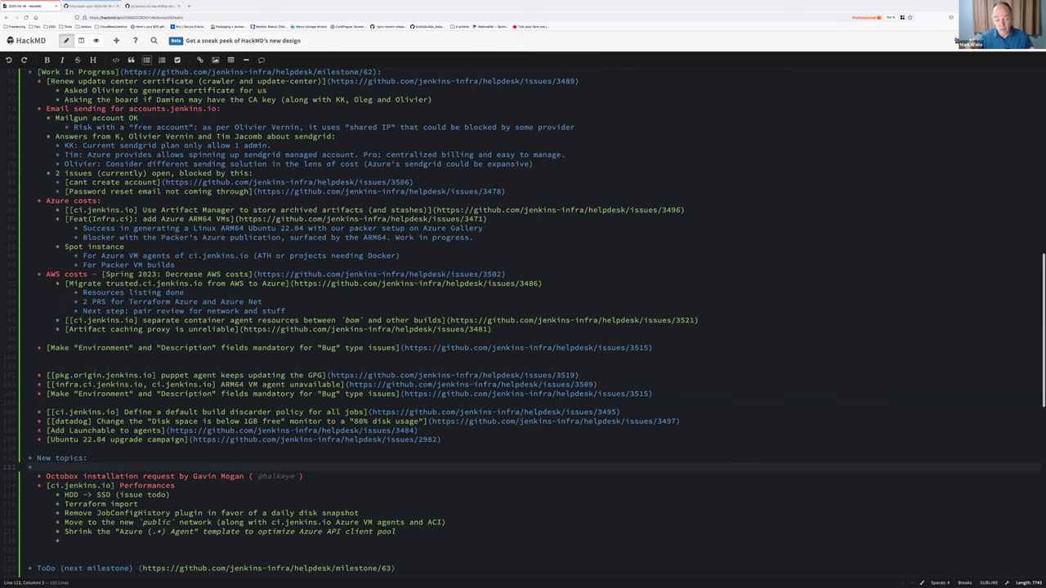
key(Tab)
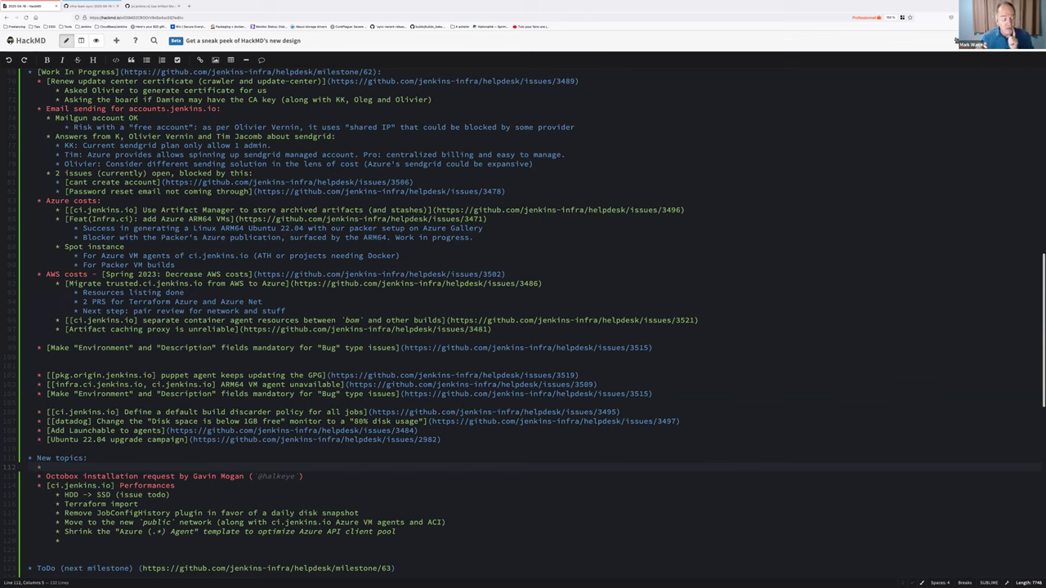
text(Reduce amount of `bom` builds)
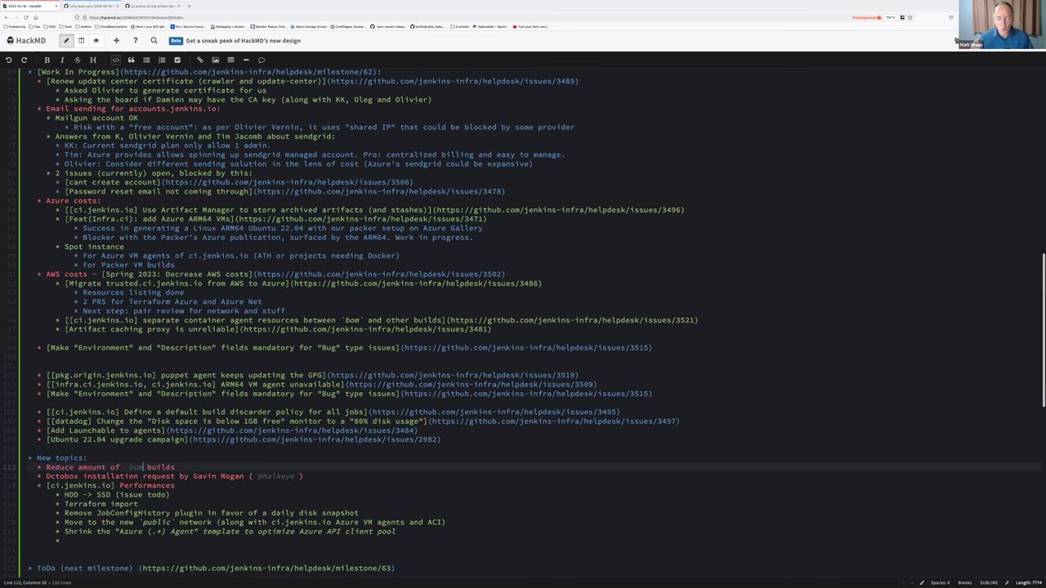
text(  (le)
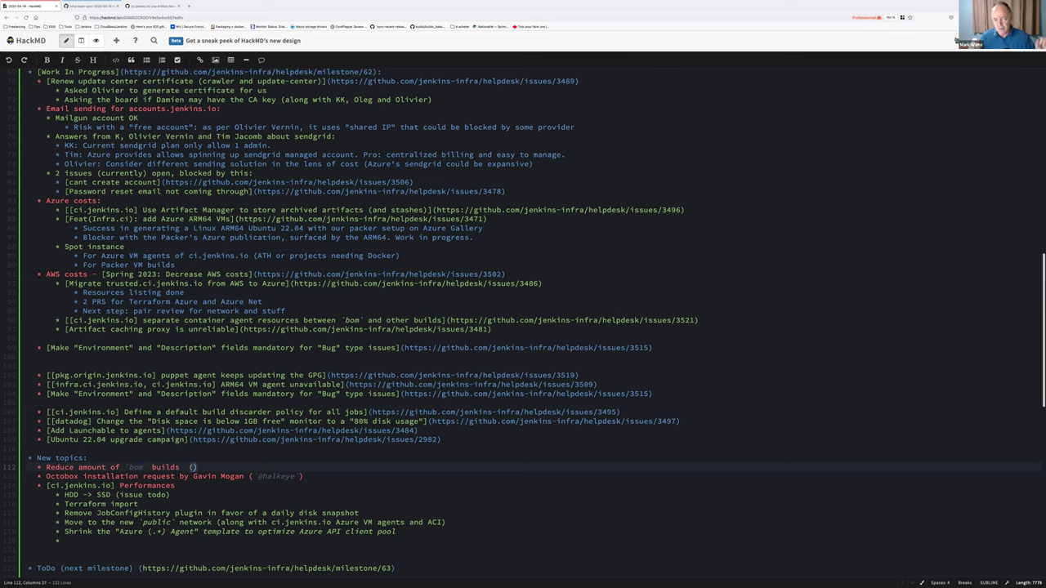
text(ss tests i)
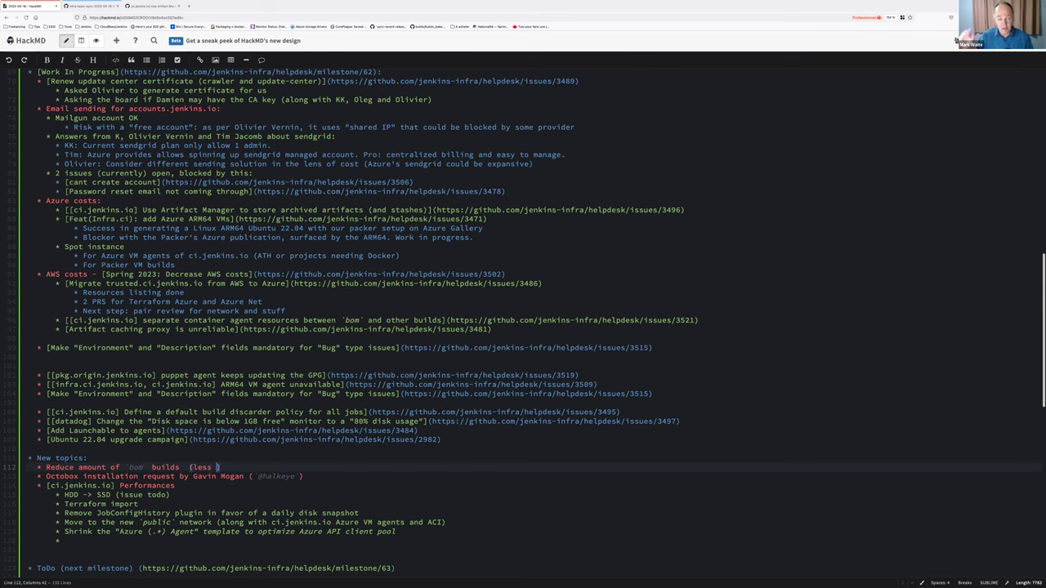
text(n PR, an)
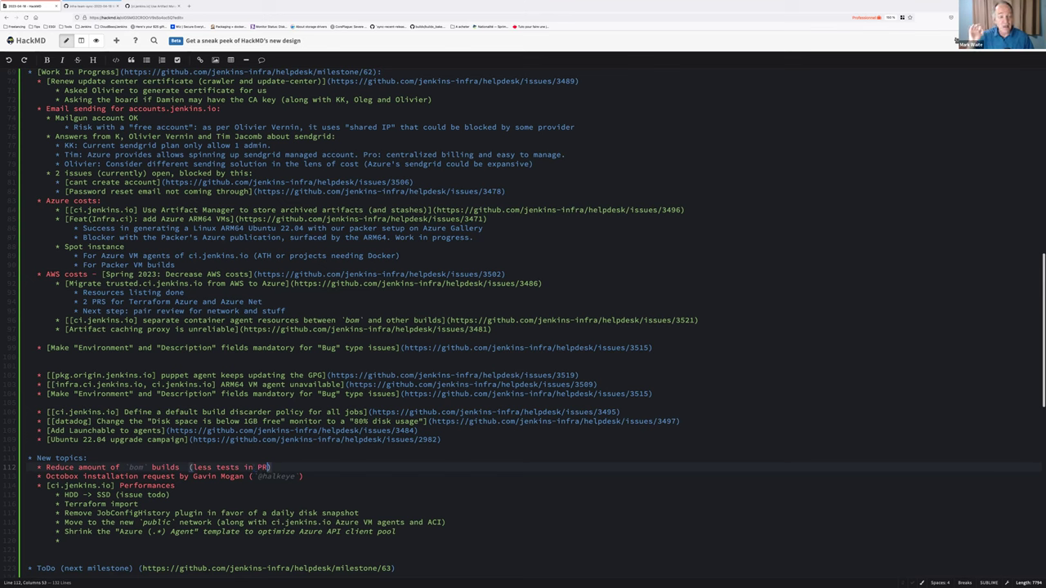
text(d group )
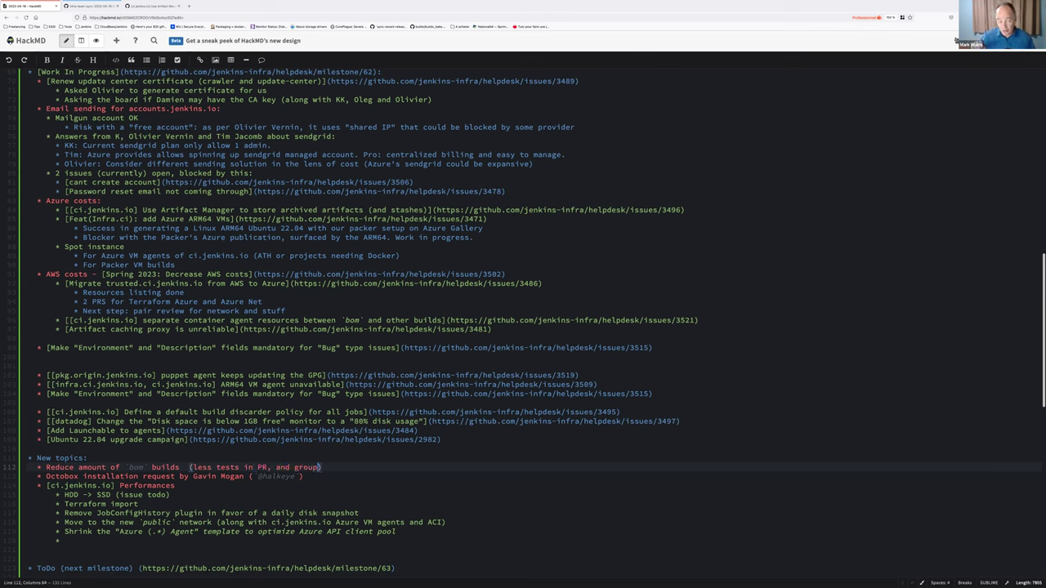
text(main branch builds)
key(ctrl+Left)
key(ctrl+Left)
key(ctrl+Left)
key(ctrl+Left)
key(ctrl+Left)
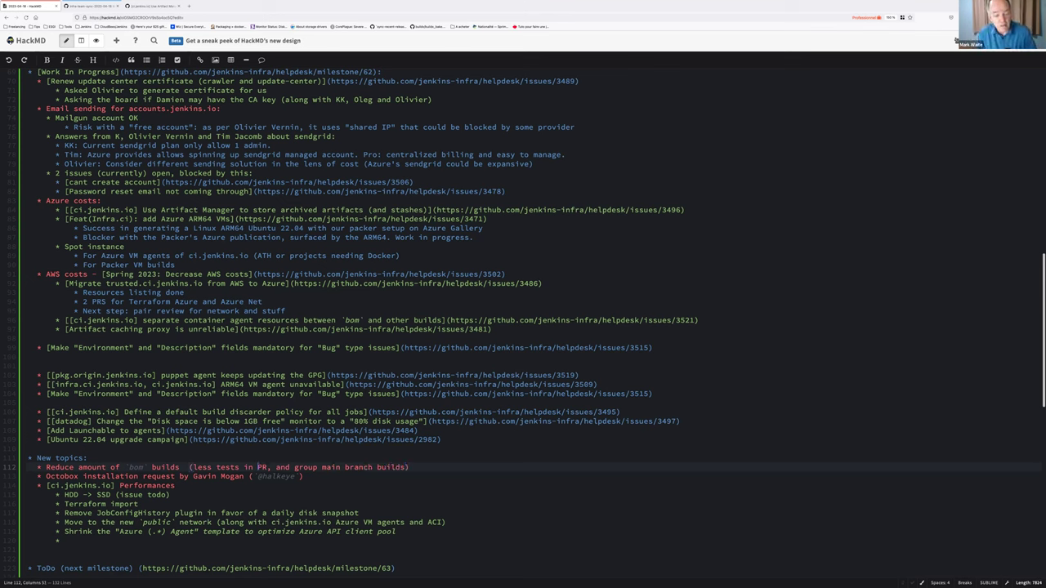
key(ctrl+Left)
key(ctrl+Left)
key(ctrl+Left)
key(BackSpace)
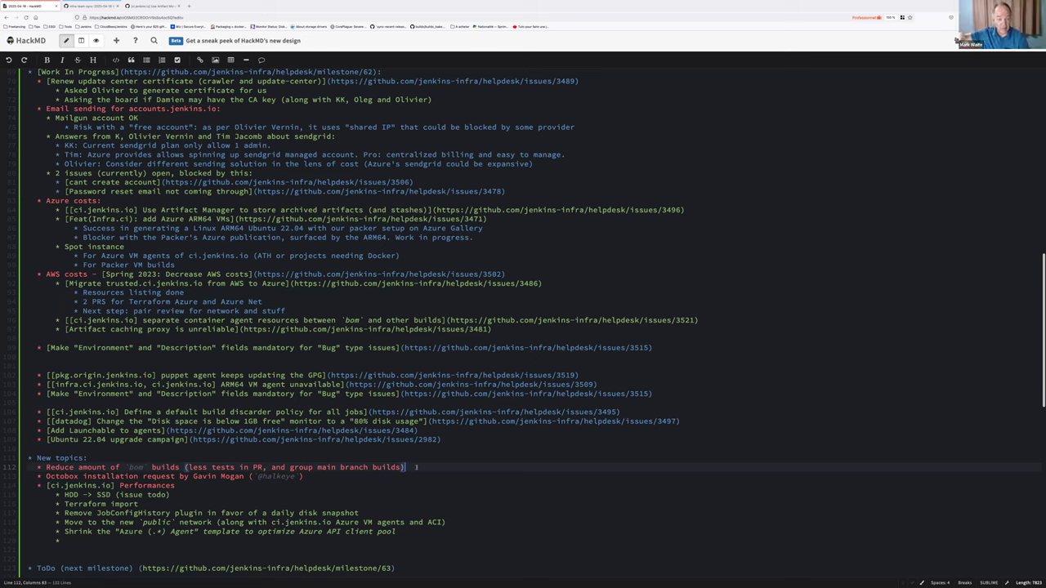
Step: Add an indented sub-bullet 'Allow an "opt-in" in PR' under the bom builds topic
key(Return)
key(Tab)
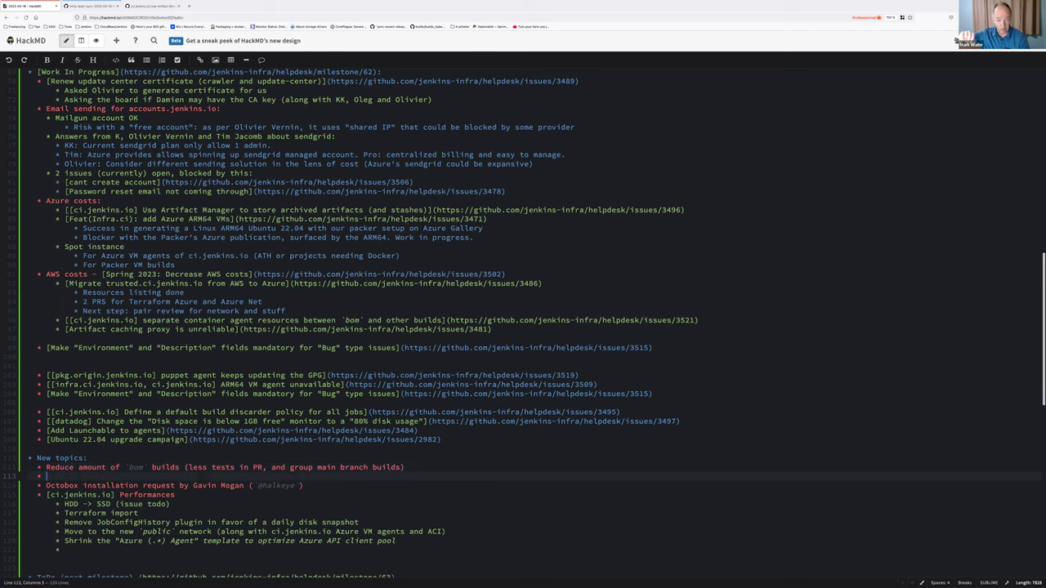
text(Allow an )
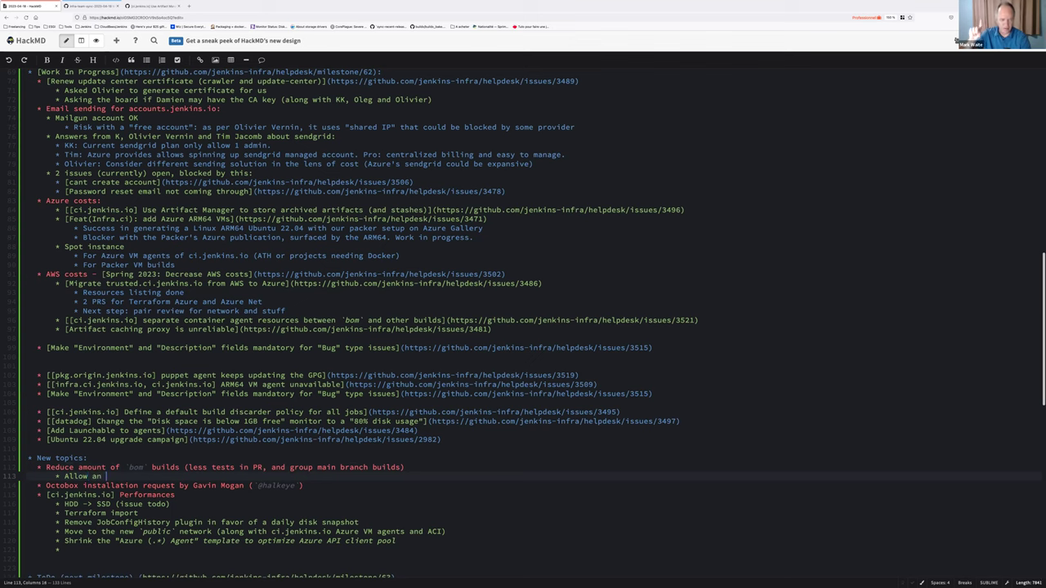
text("opt-in")
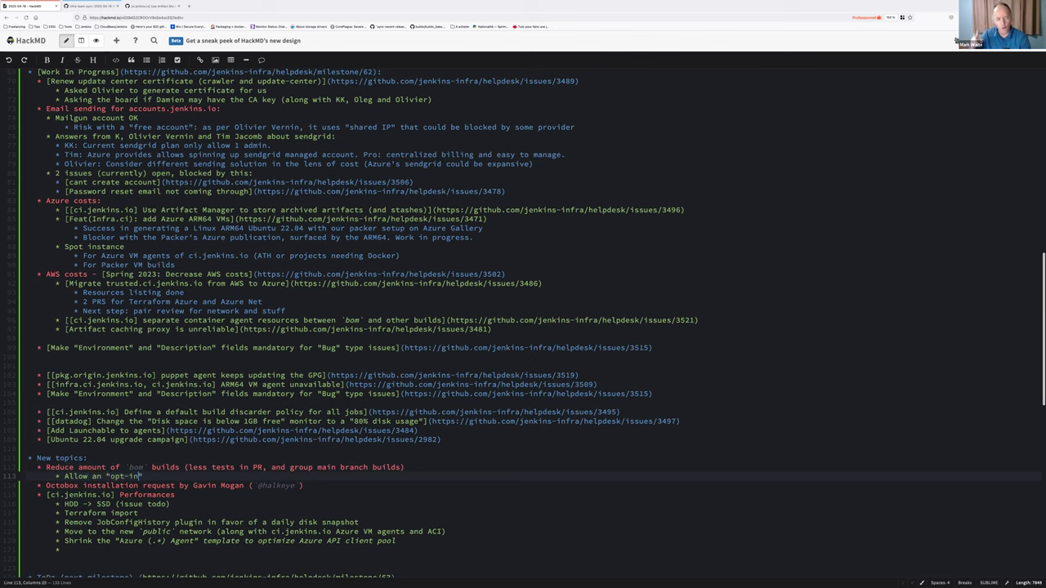
text( in PR)
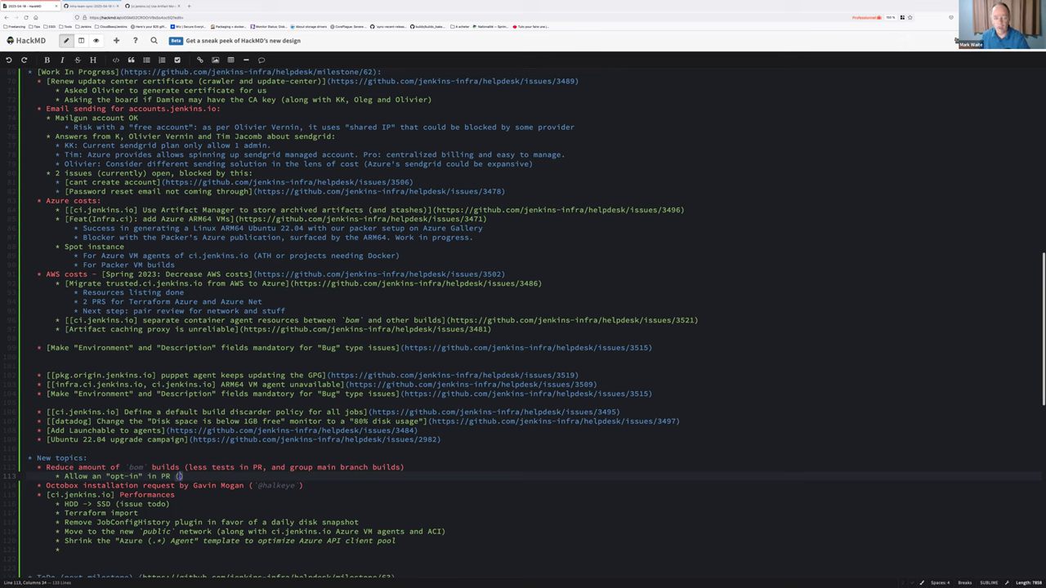
text( ()
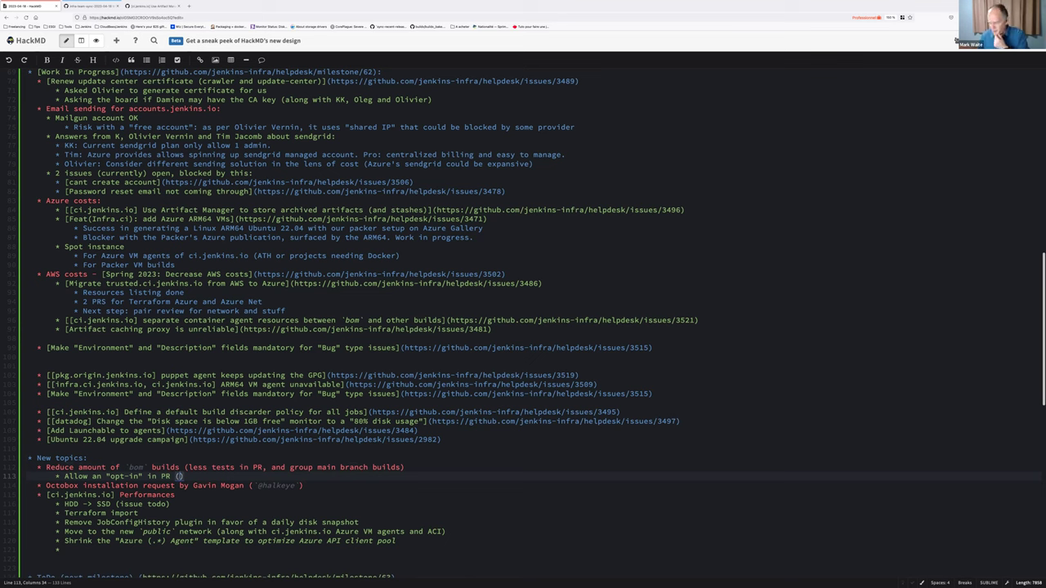
Step: Remove the stray '()' from that note and add a second sub-bullet 'Issue to open in helpdesk'
key(Down)
key(Home)
key(Up)
key(End)
key(BackSpace)
key(BackSpace)
key(Return)
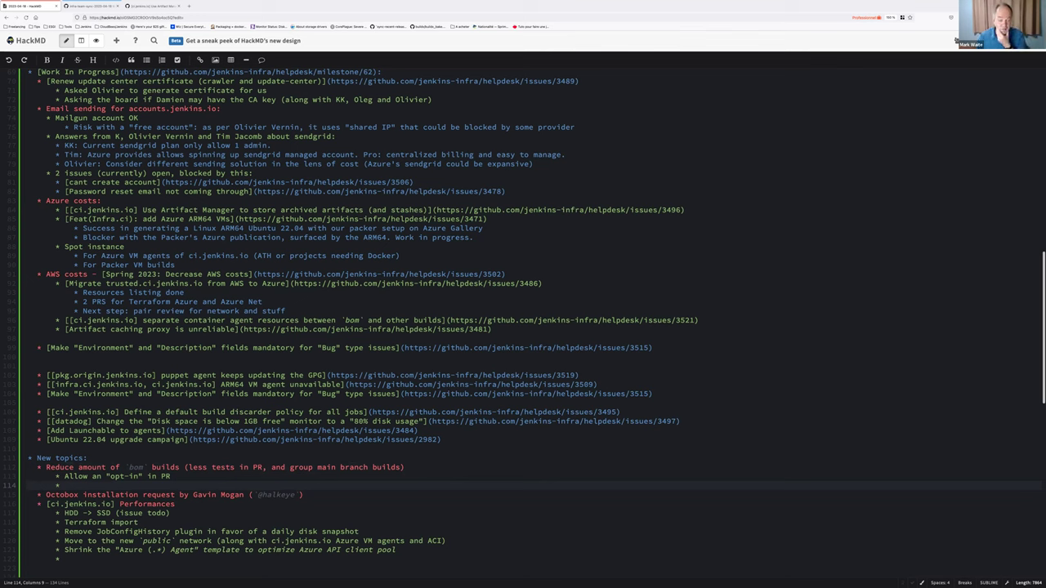
text(Issue to open in helpdesk)
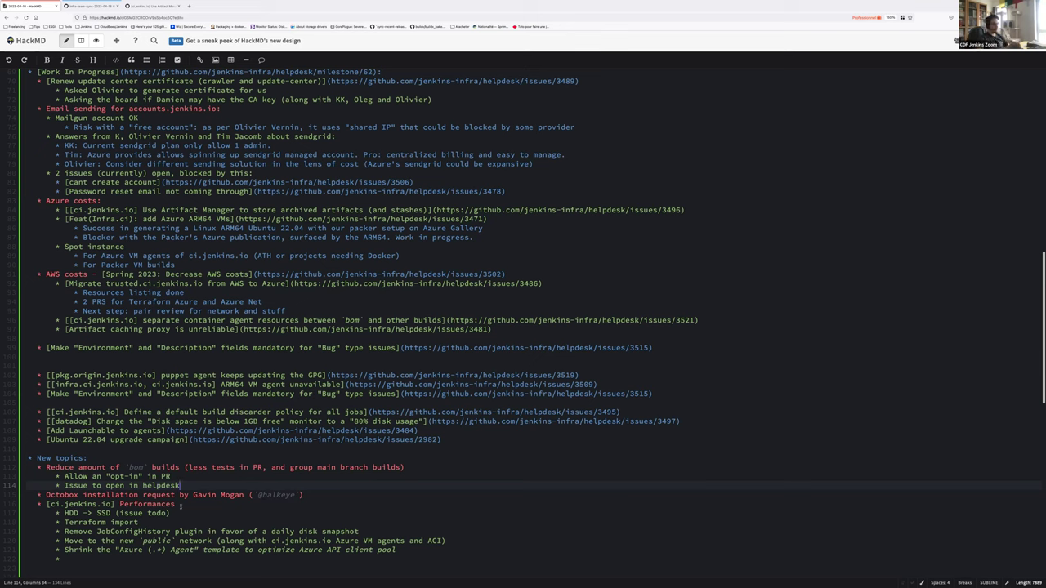
Step: Delete the empty line inside the tiny-tasks list so the build discarder item joins the others
click(82, 363)
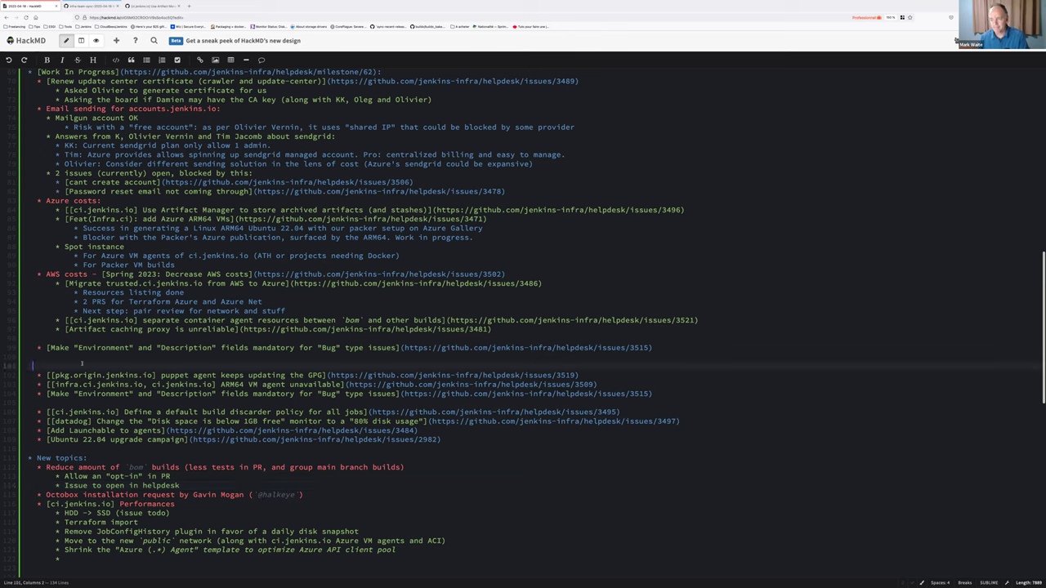
key(Down)
key(Down)
key(Down)
key(Down)
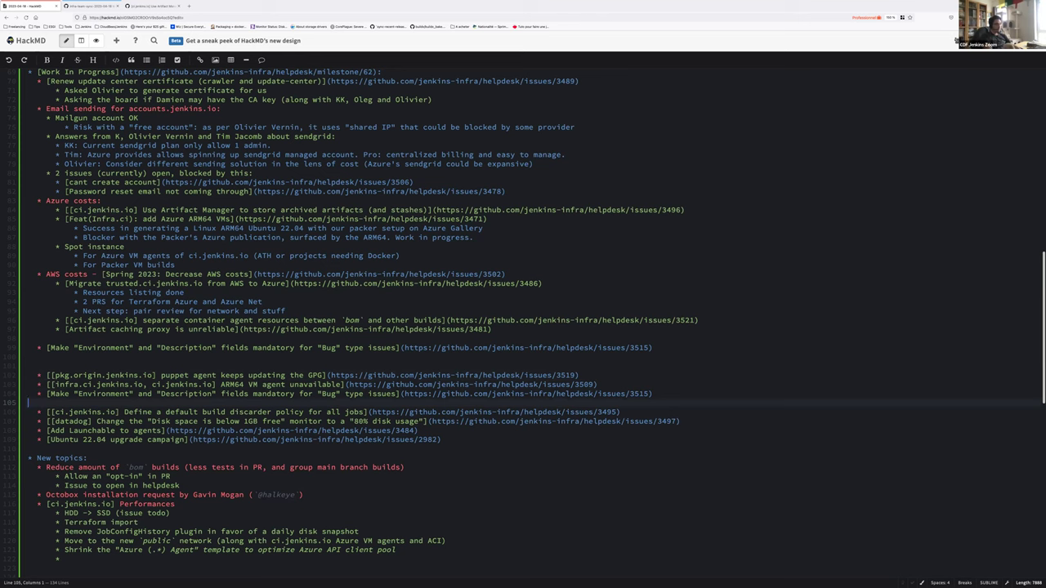
key(BackSpace)
key(Down)
key(Down)
key(Down)
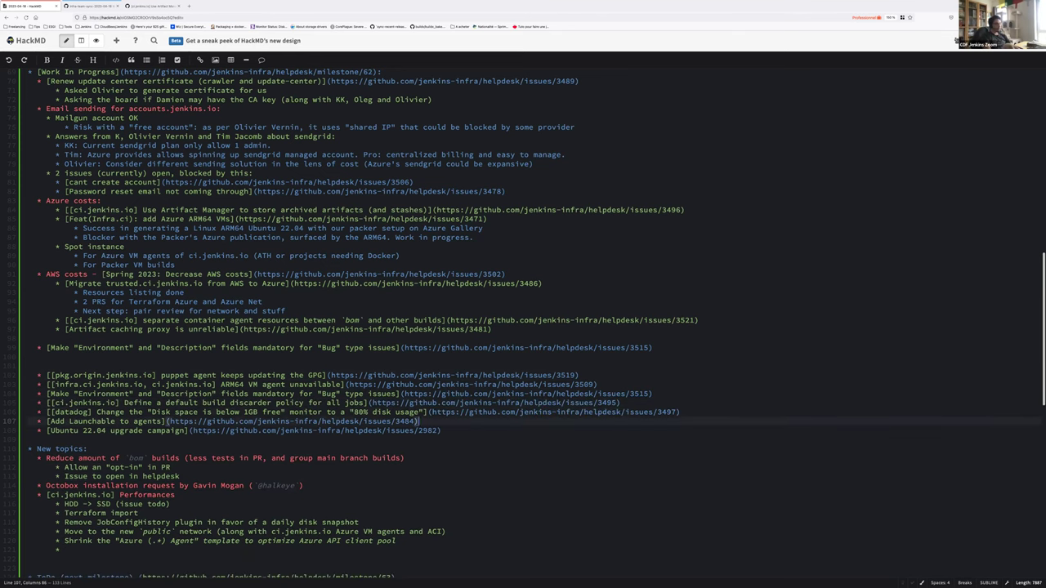
key(Up)
key(Up)
key(Up)
key(Up)
key(Up)
key(Up)
key(Up)
key(Up)
key(Up)
key(Up)
key(Up)
key(Up)
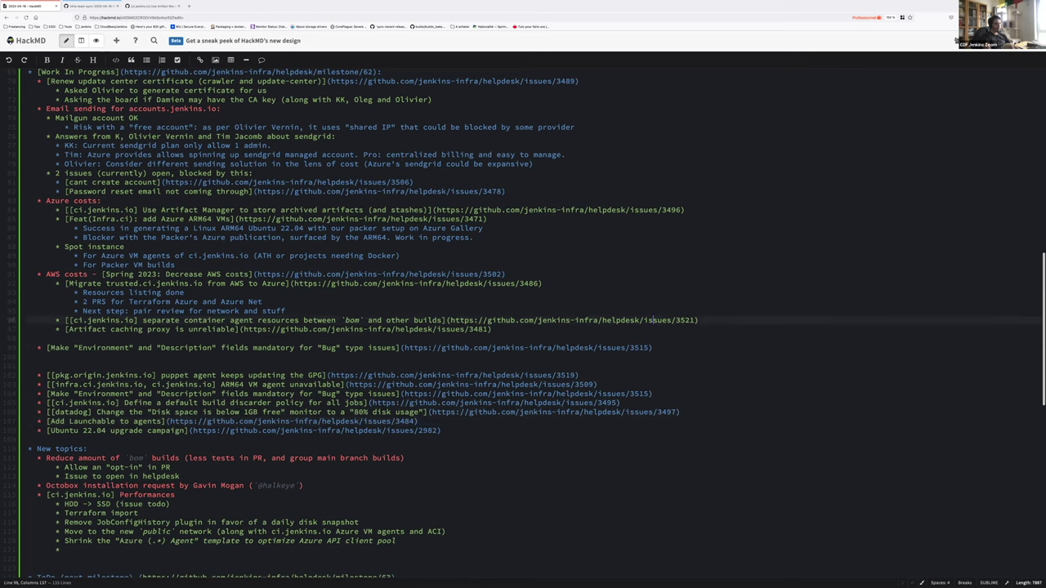
key(Down)
key(Down)
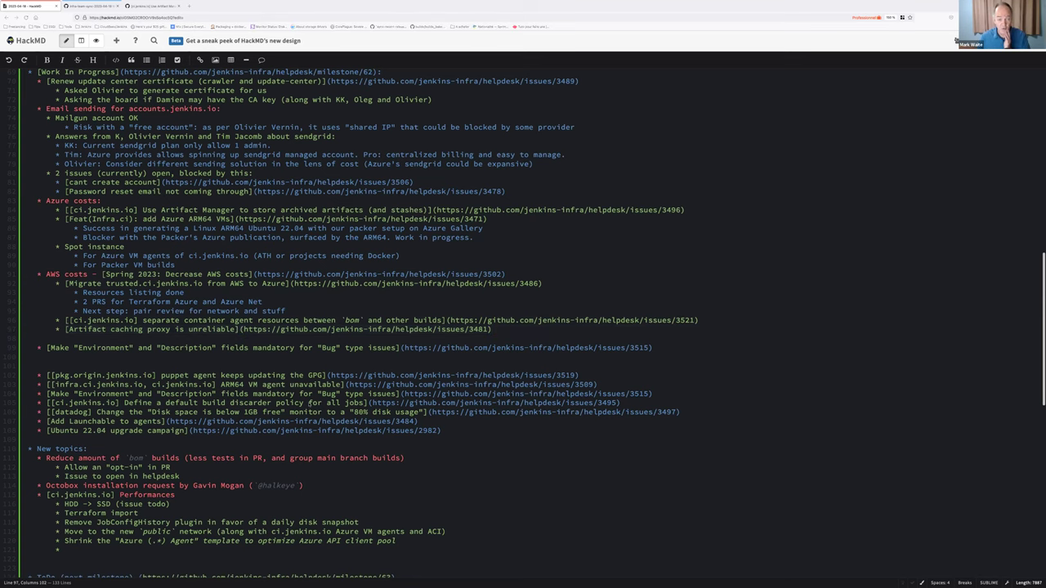
Step: Under Artifact caching proxy, add sub-notes asking whether Bom's pct/sh is in need of ACP, plus 'ATH'
click(498, 329)
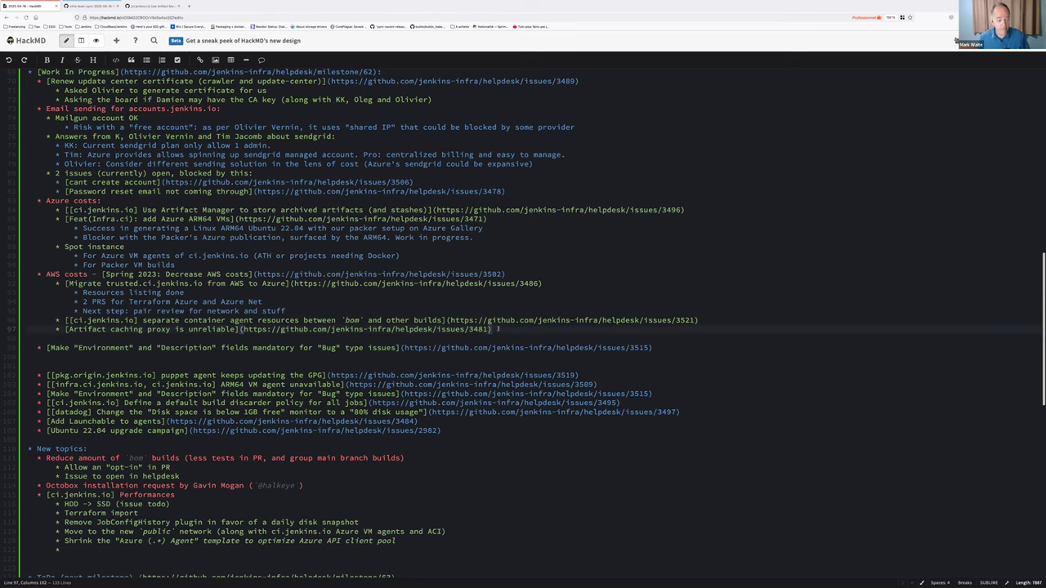
key(Return)
key(Tab)
text(Bom: )
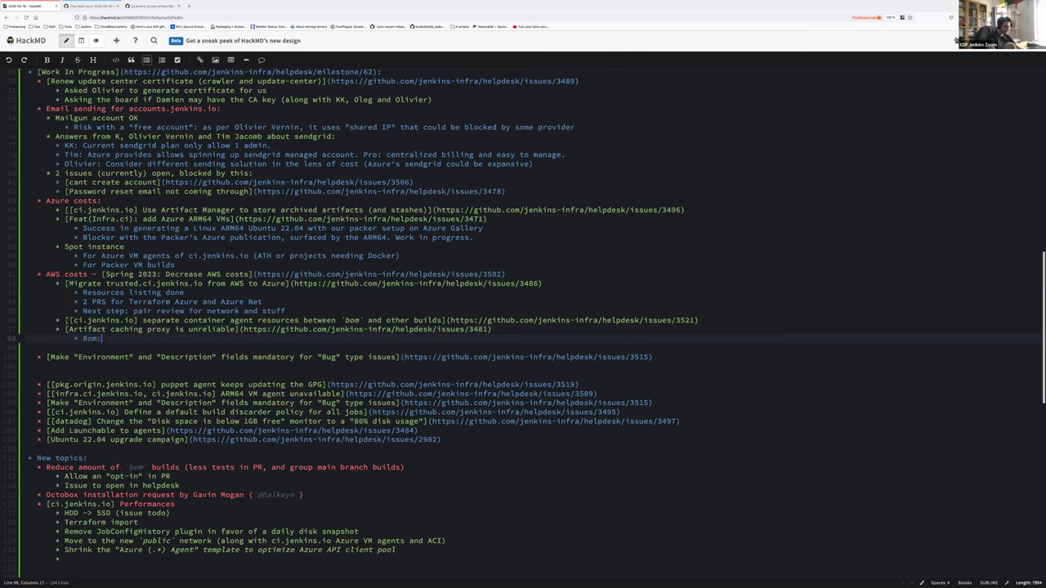
text(is the proxy)
text(sh` nee)
text(in)
key(End)
text(of ACP?)
key(Return)
text(ATH)
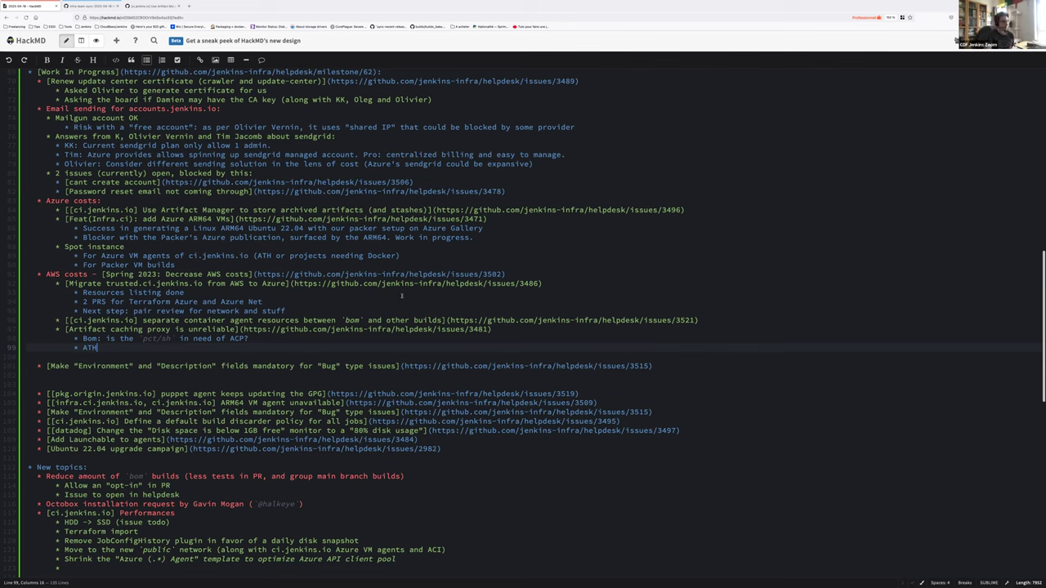
Step: Complete the note as 'ATH: see ci.jenkins.io network changes' and delete the two blank lines below it
text(: see ci.jenkins.io network changes)
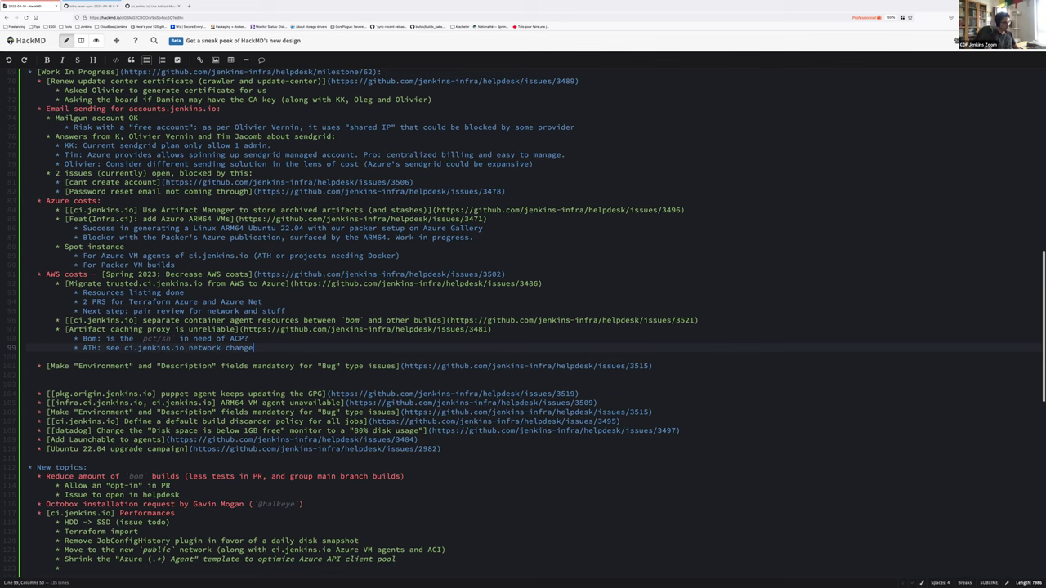
click(41, 356)
key(Down)
key(Down)
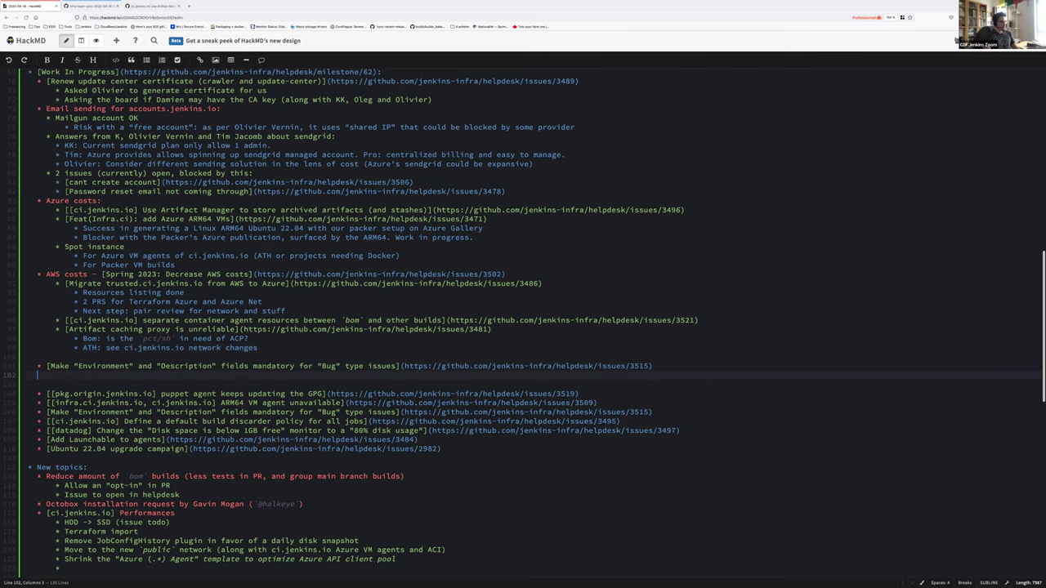
key(Down)
key(BackSpace)
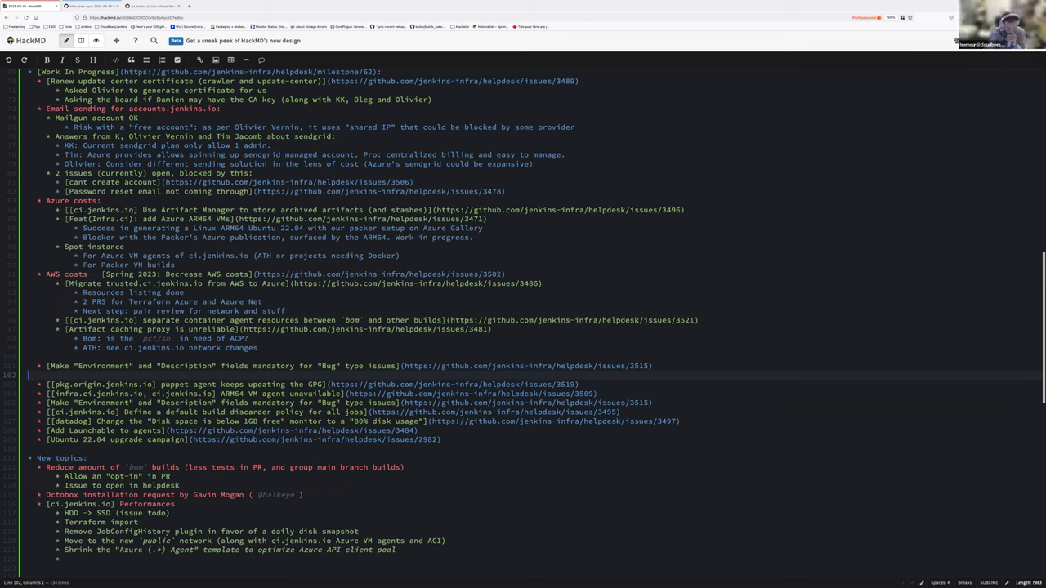
key(BackSpace)
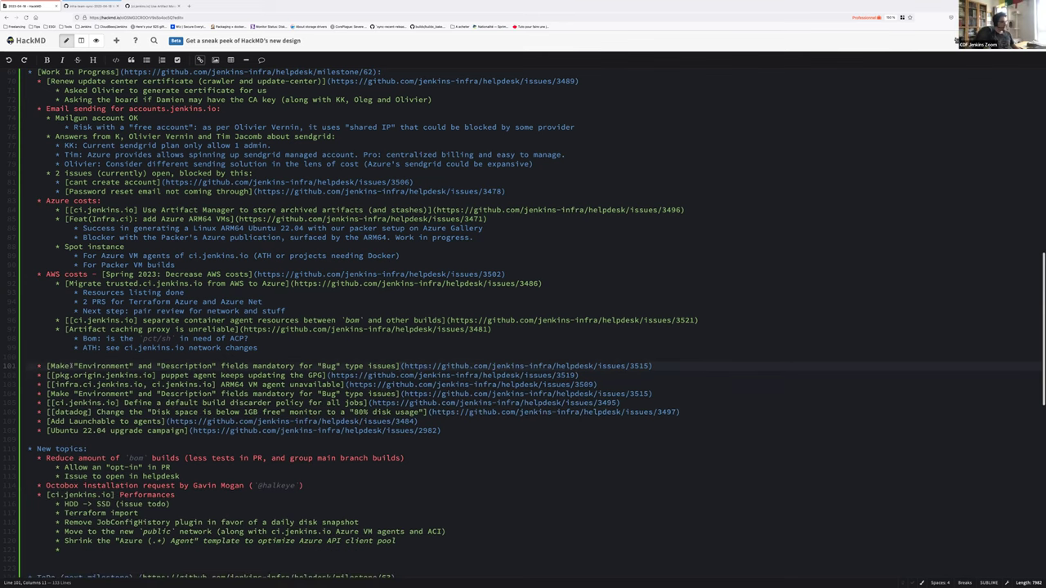
key(Home)
key(shift+End)
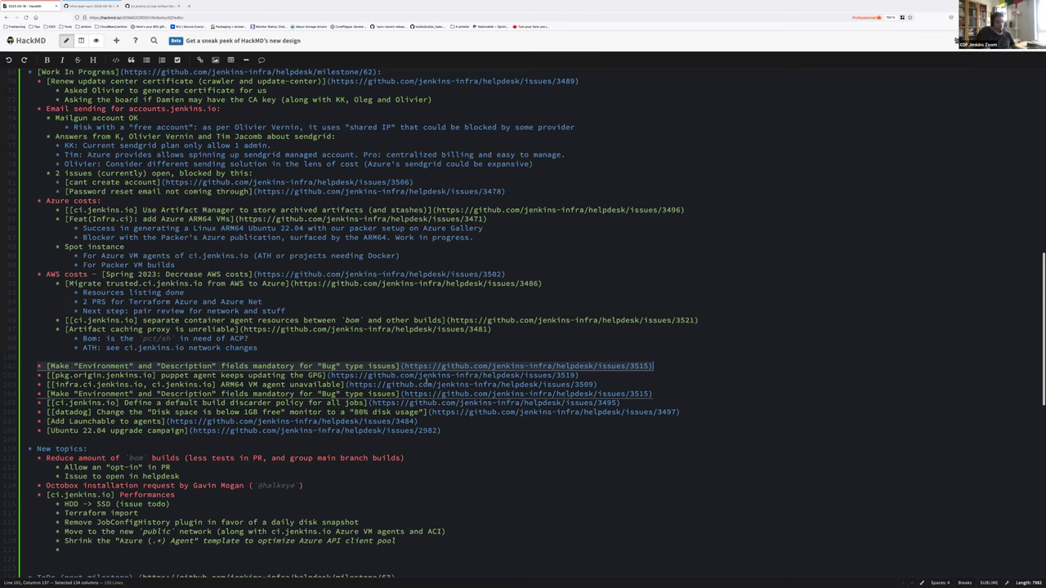
Step: Open the issue #3515 link in a new tab, read its discussion, then return to HackMD
click(401, 366)
key(shift+End)
key(shift+Left)
key(ctrl+c)
key(ctrl+t)
key(ctrl+v)
key(Return)
scroll(149, 283, down, 5)
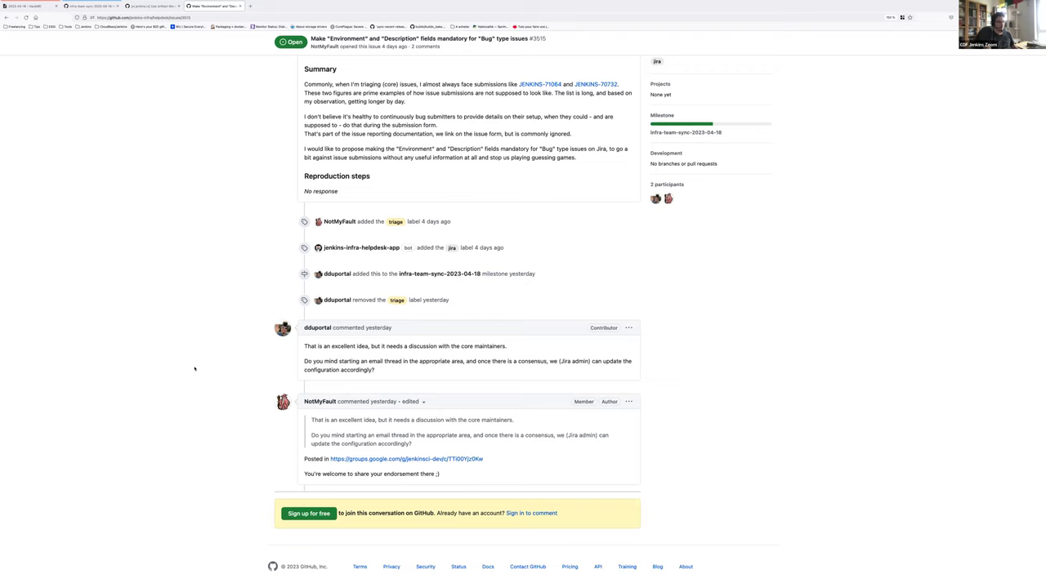
key(ctrl+1)
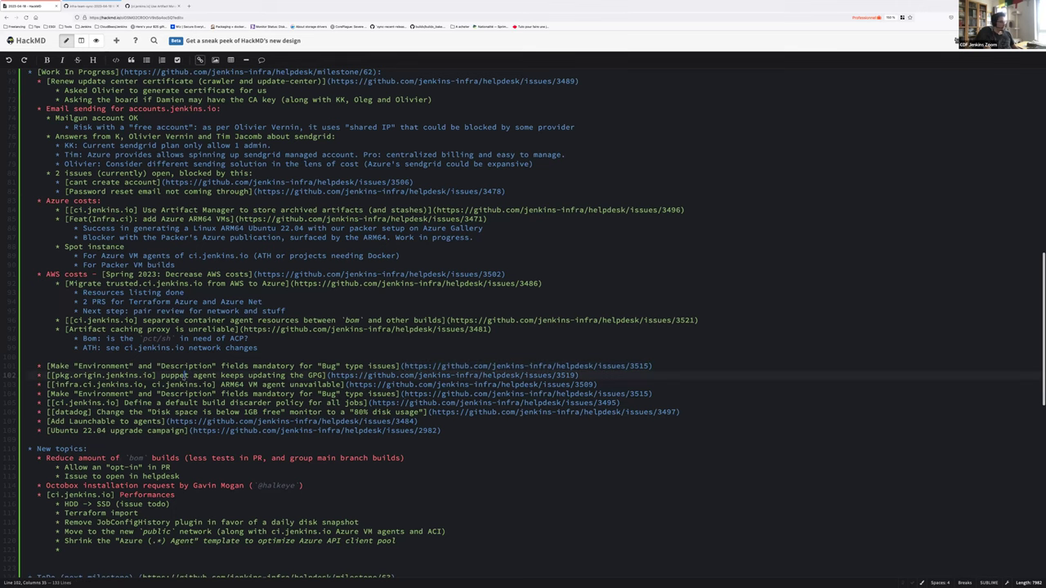
click(204, 366)
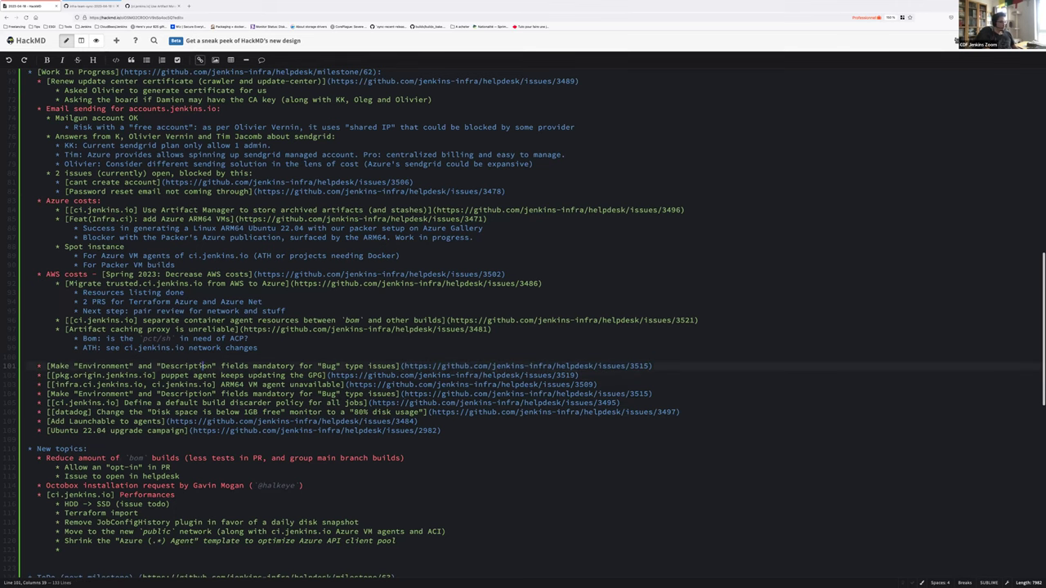
key(Down)
key(Home)
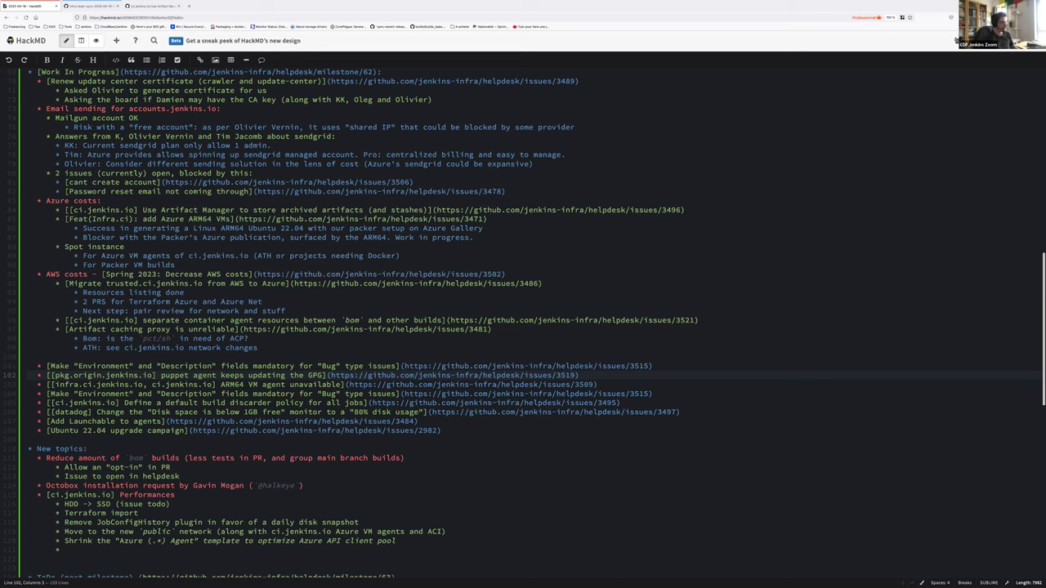
click(38, 384)
key(shift+End)
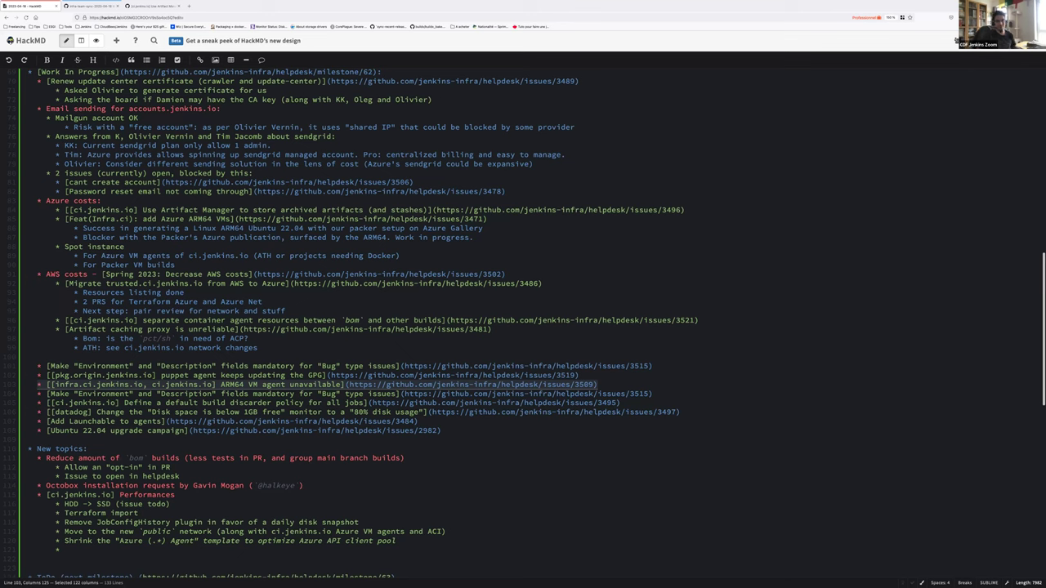
key(Right)
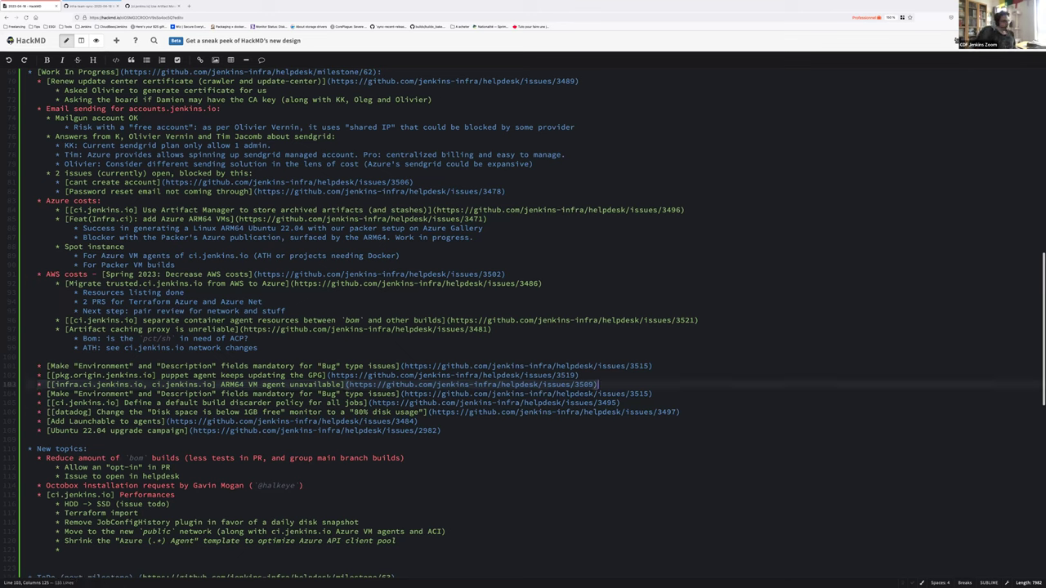
key(Down)
key(End)
key(shift+Home)
key(BackSpace)
key(BackSpace)
key(BackSpace)
key(Down)
key(Down)
key(Up)
key(End)
key(shift+Home)
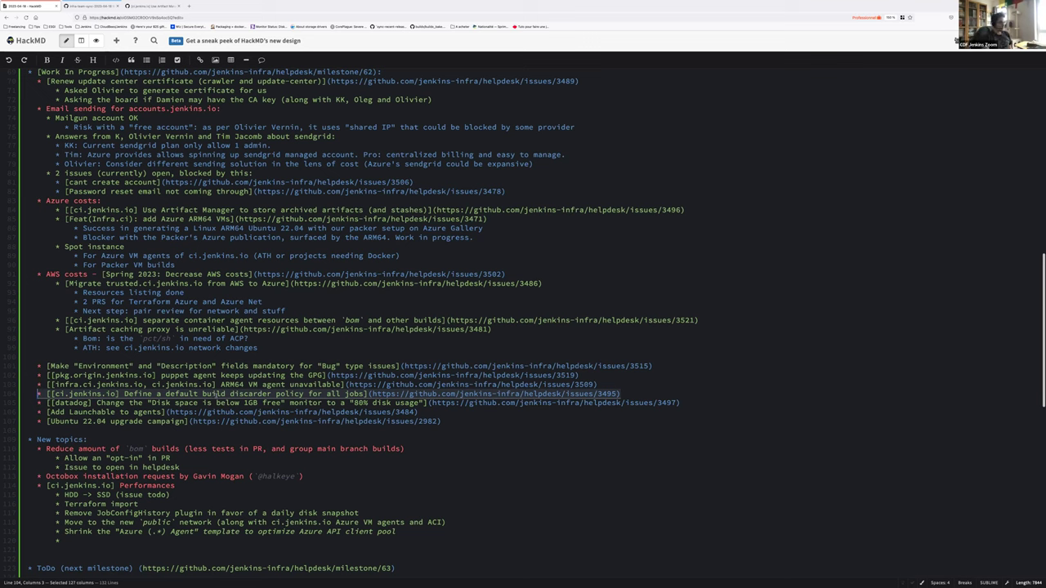
triple_click(216, 396)
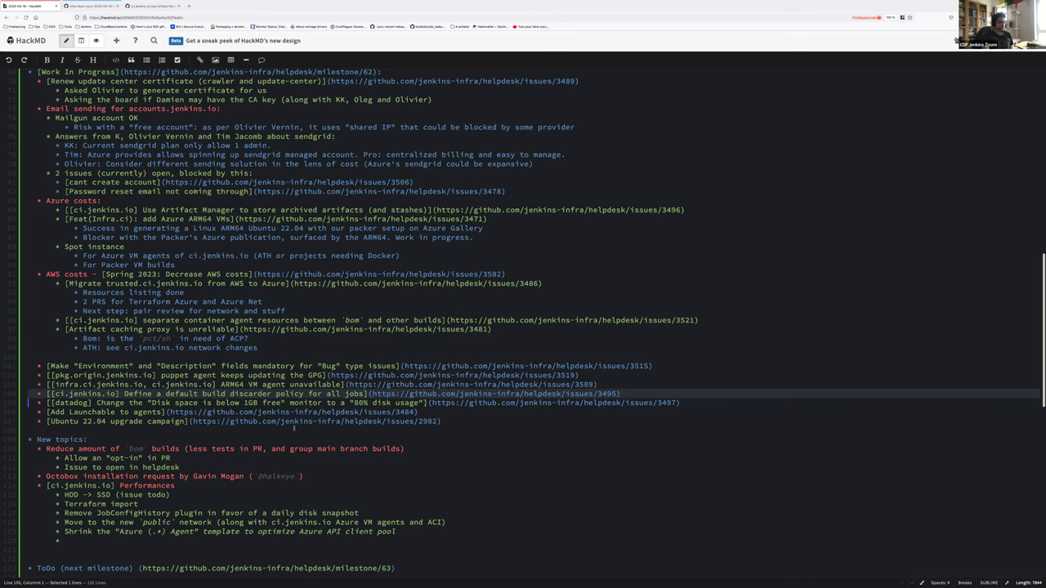
key(Down)
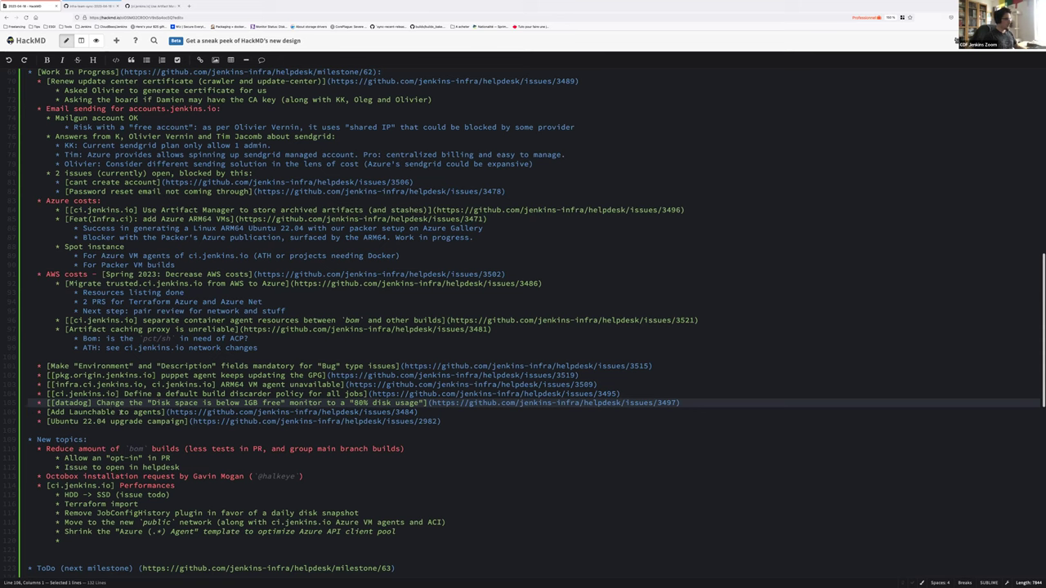
Step: Add 'PR ready, looks good to roll (then let's release)' below the Add Launchable to agents item
triple_click(121, 413)
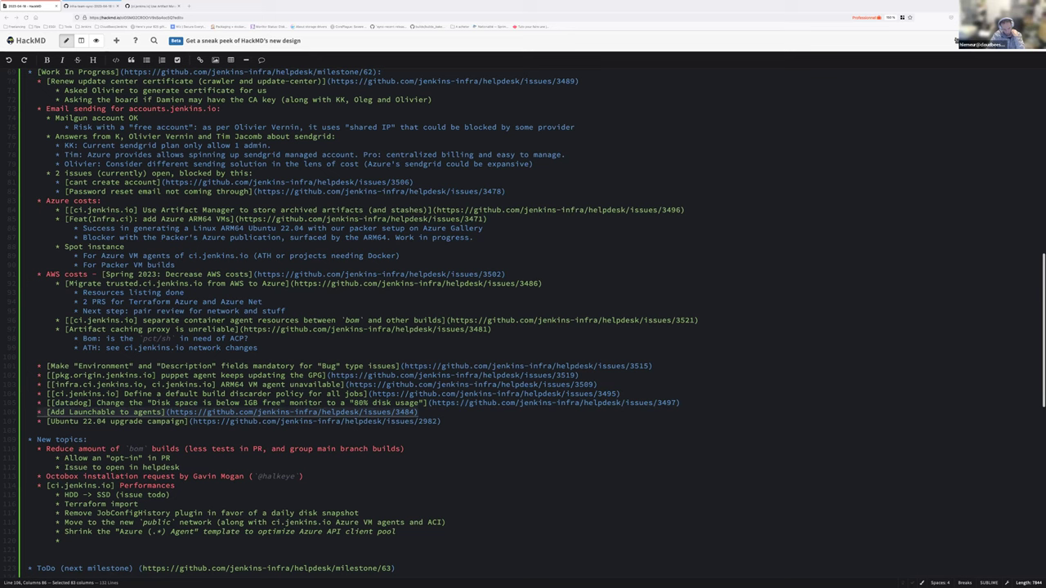
key(Home)
key(Up)
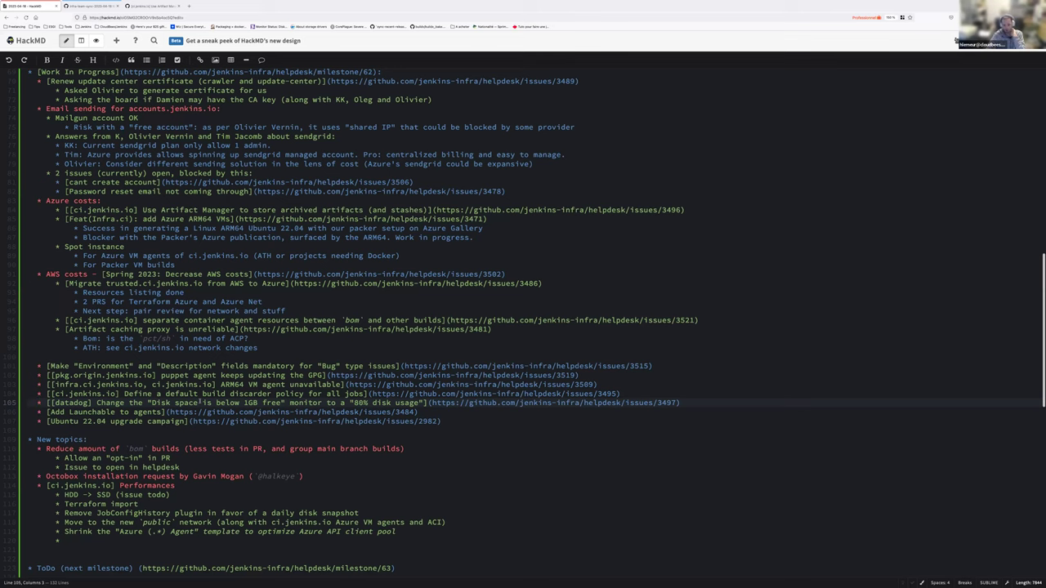
key(Down)
key(End)
key(Return)
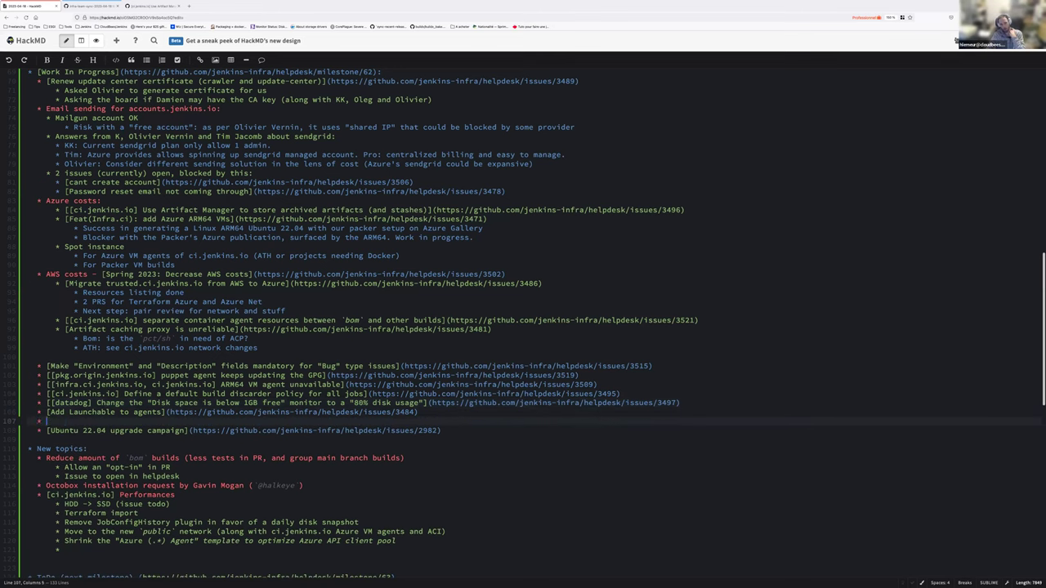
text(PR ready, looks good)
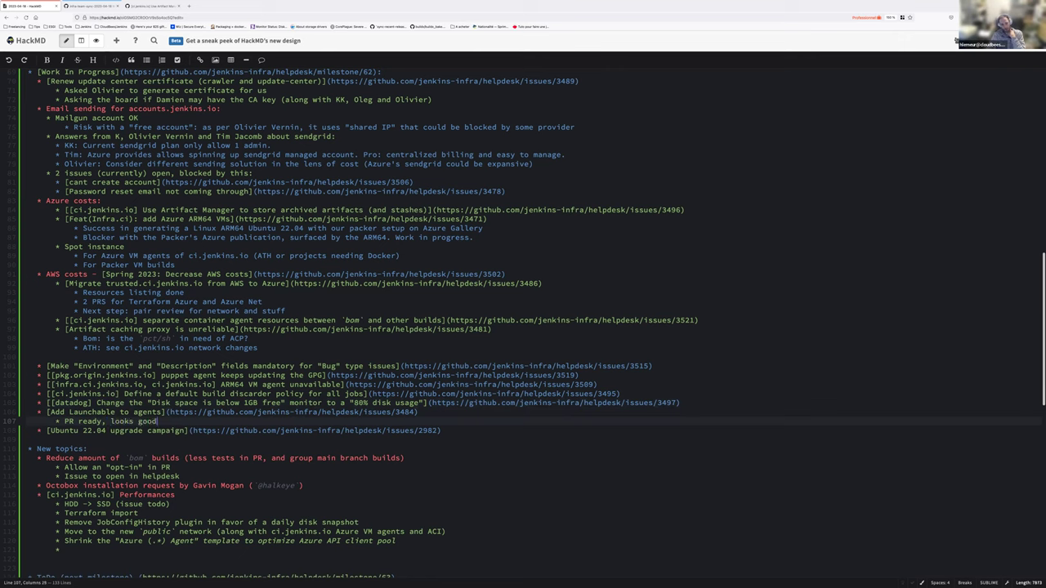
text( to roll (then let's release)
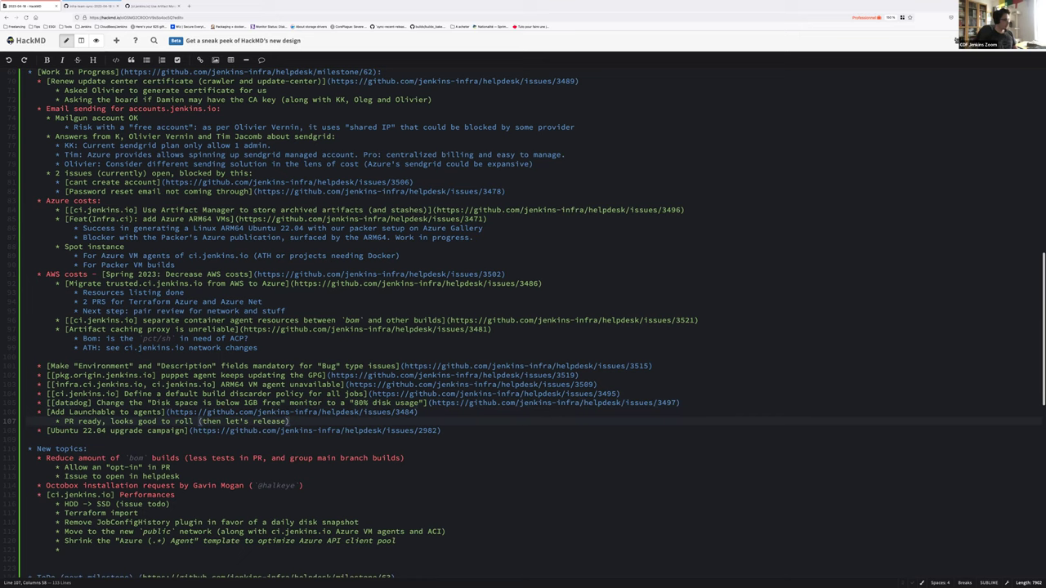
Step: Start a new empty sub-bullet under the Ubuntu 22.04 upgrade campaign item
key(Down)
key(End)
key(Return)
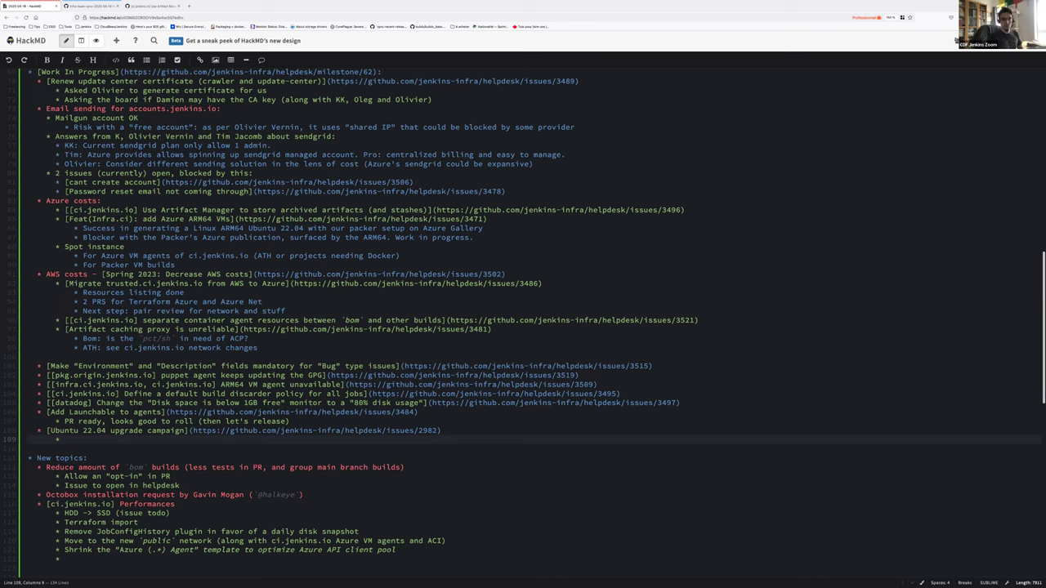
Step: Write the sub-note 'docker-openvpn: PR opened, to be checked' under the Ubuntu 22.04 campaign
text(docker-openvpn)
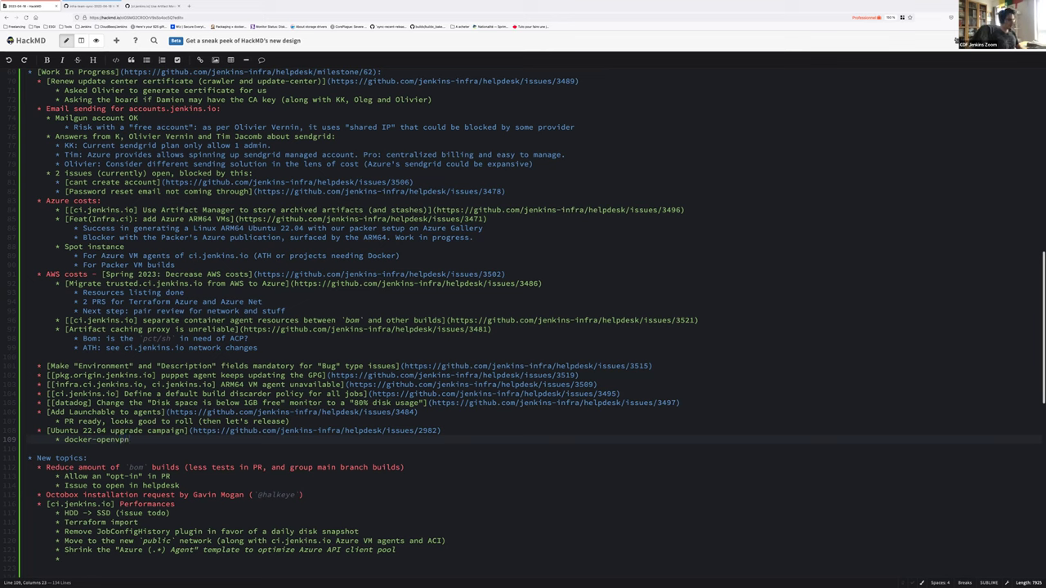
text(: PR opened, tio be checked)
key(BackSpace)
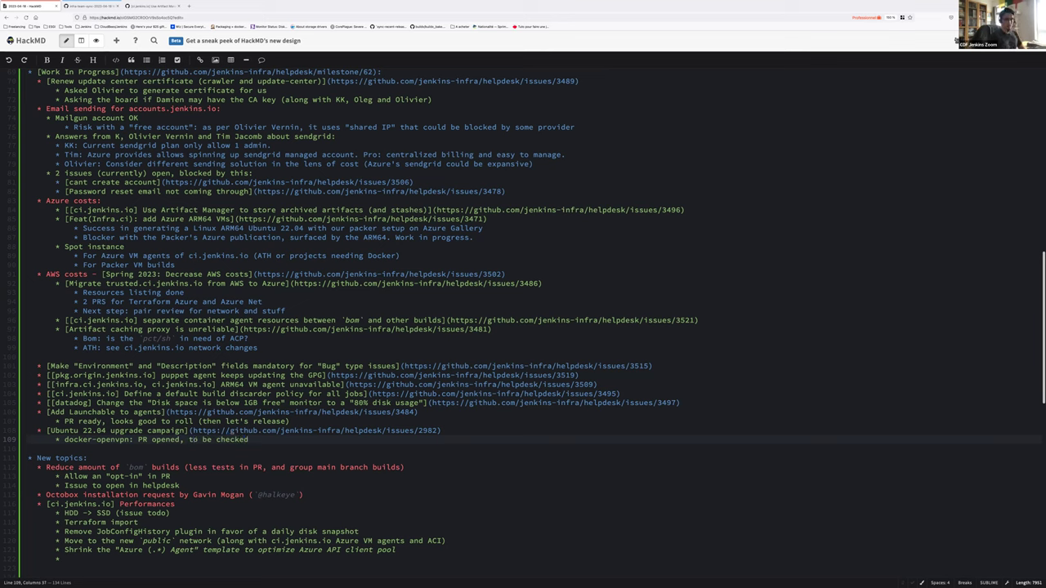
scroll(88, 438, down, 2)
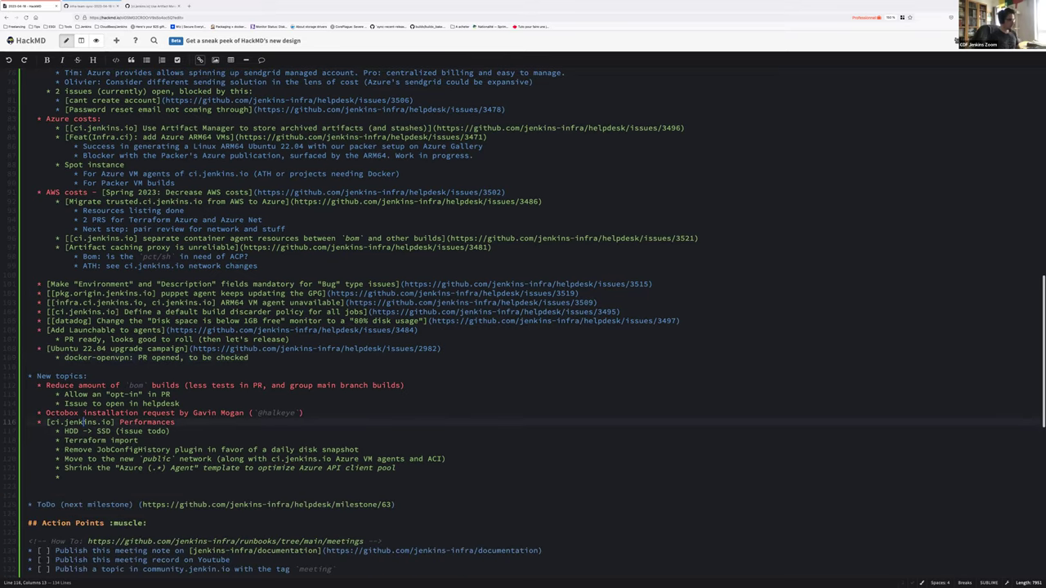
Step: Delete the empty bullet after the Shrink Azure Agent template item in the Performances list
drag(38, 422, 169, 430)
click(65, 477)
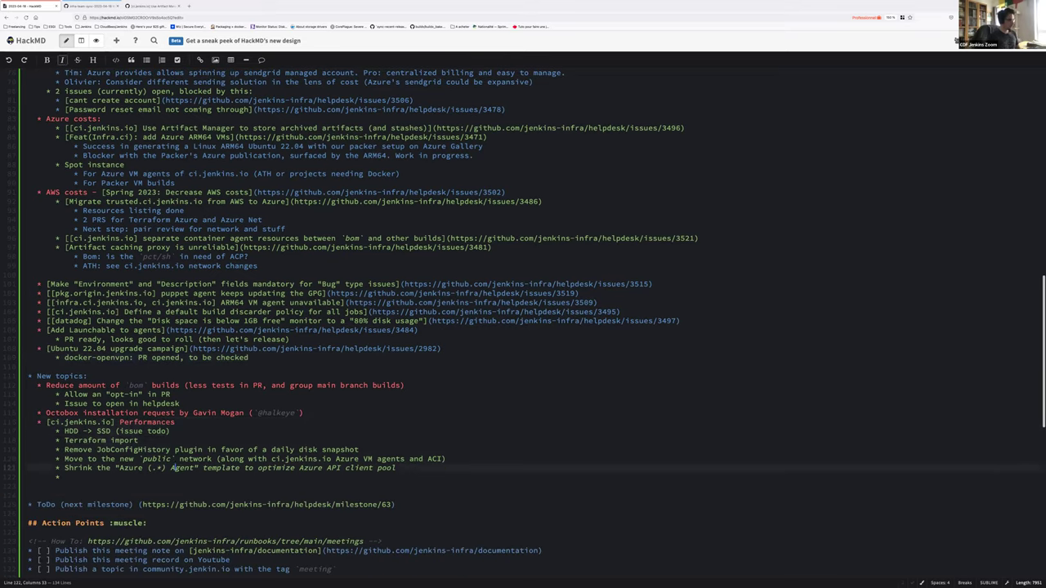
key(BackSpace)
key(BackSpace)
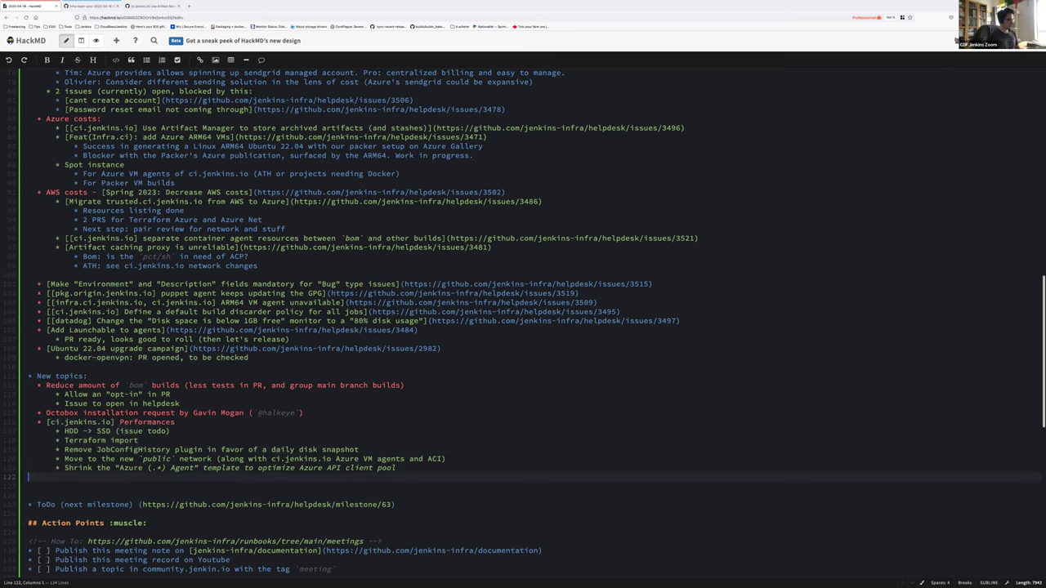
key(Delete)
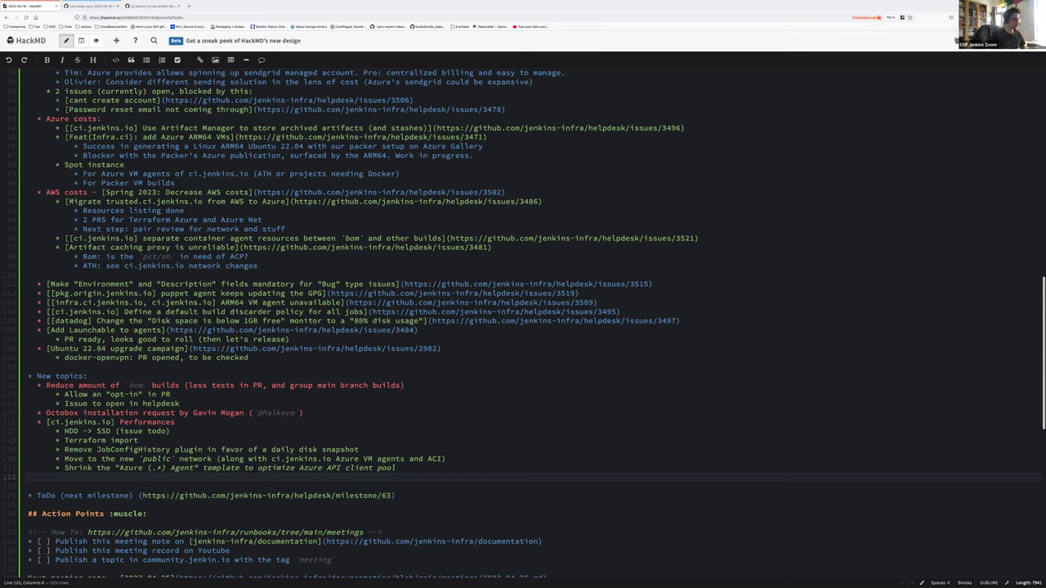
click(55, 467)
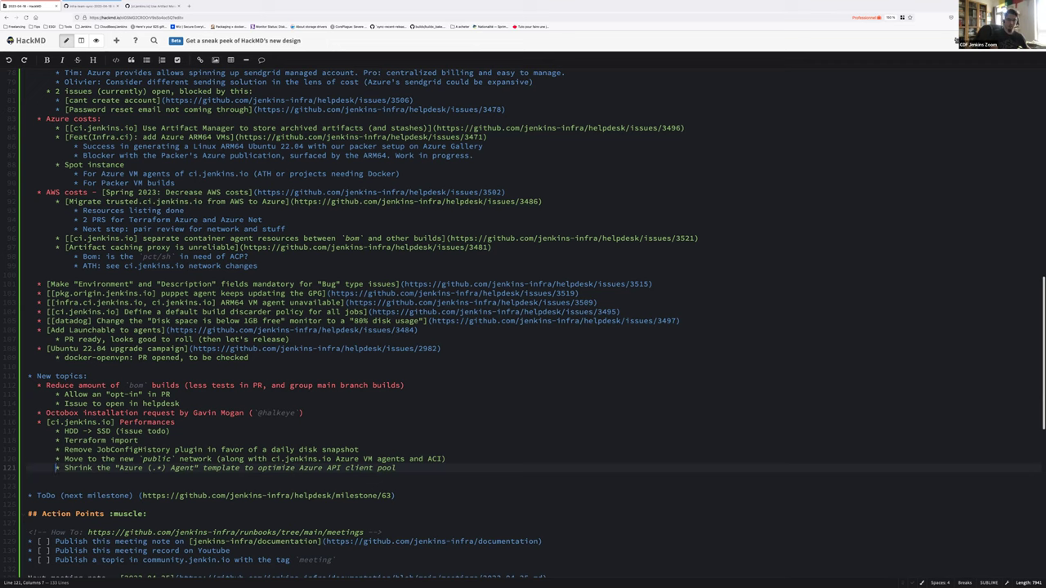
click(397, 467)
Step: Add 'Enable websockets for agent' as a new item after the Shrink Azure Agent template line
key(Return)
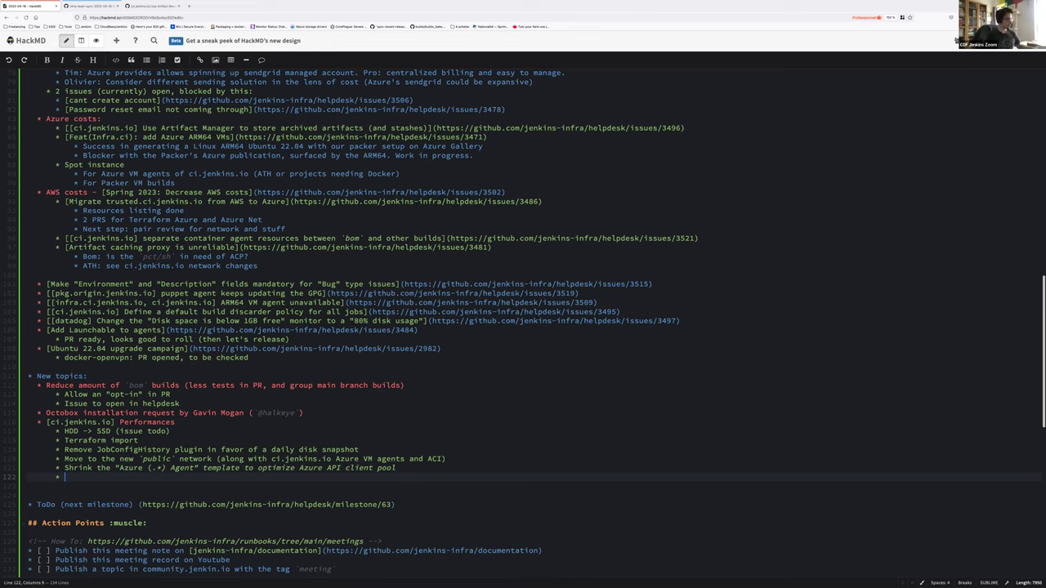
text(Enable w)
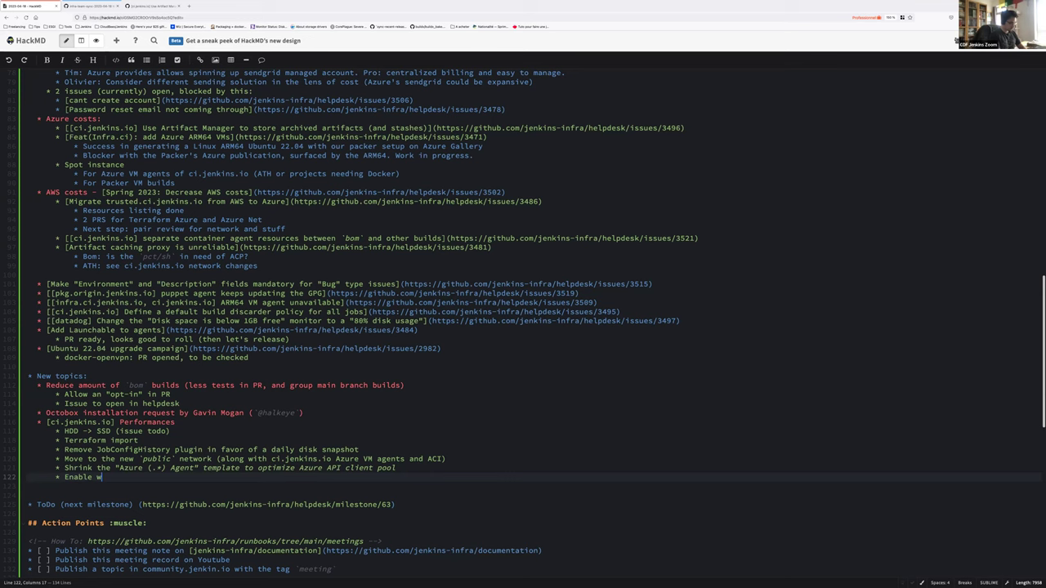
text(ebsockets for agent (eb)
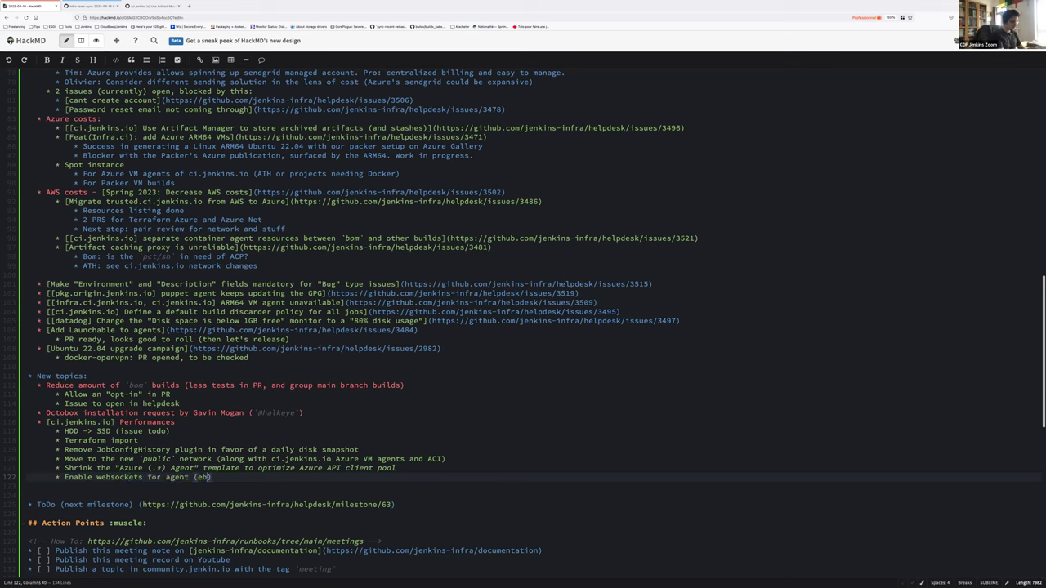
key(BackSpace)
key(BackSpace)
key(BackSpace)
click(51, 486)
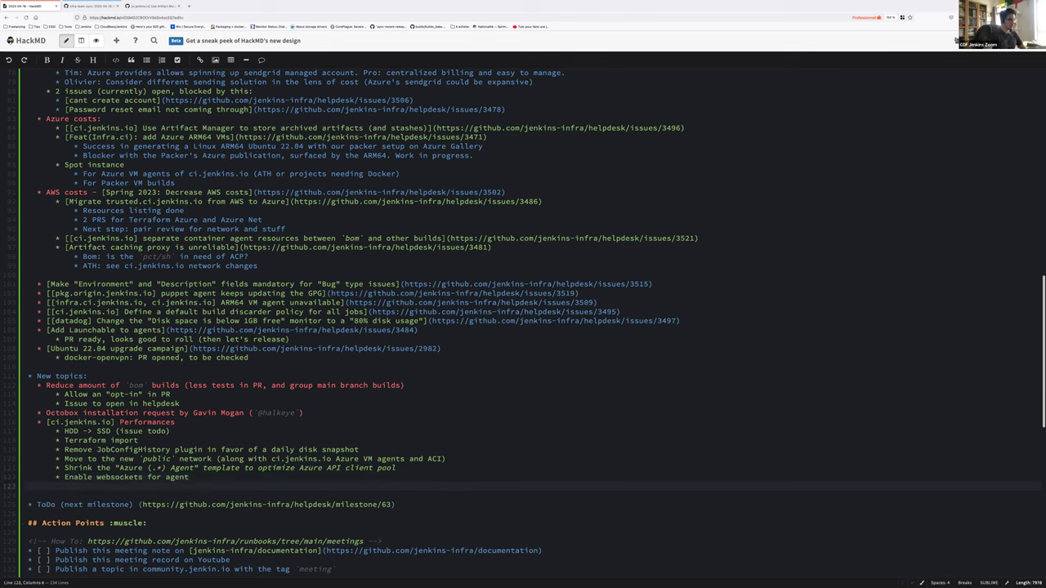